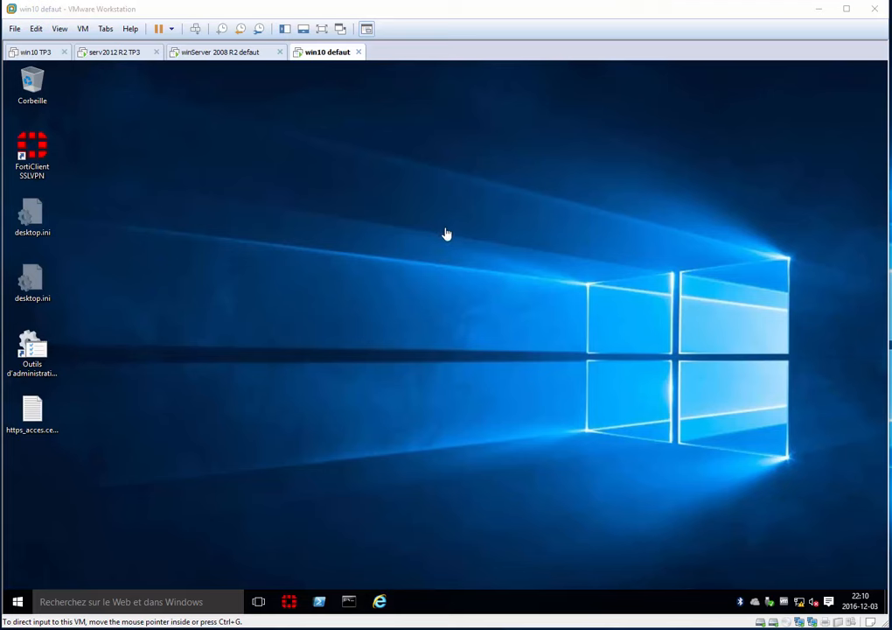
Minimize the screen resolution window on the serv2012 R2 TP3 VM and close the one on the winServer 2008 R2 defaut VM.
left_click(112, 56)
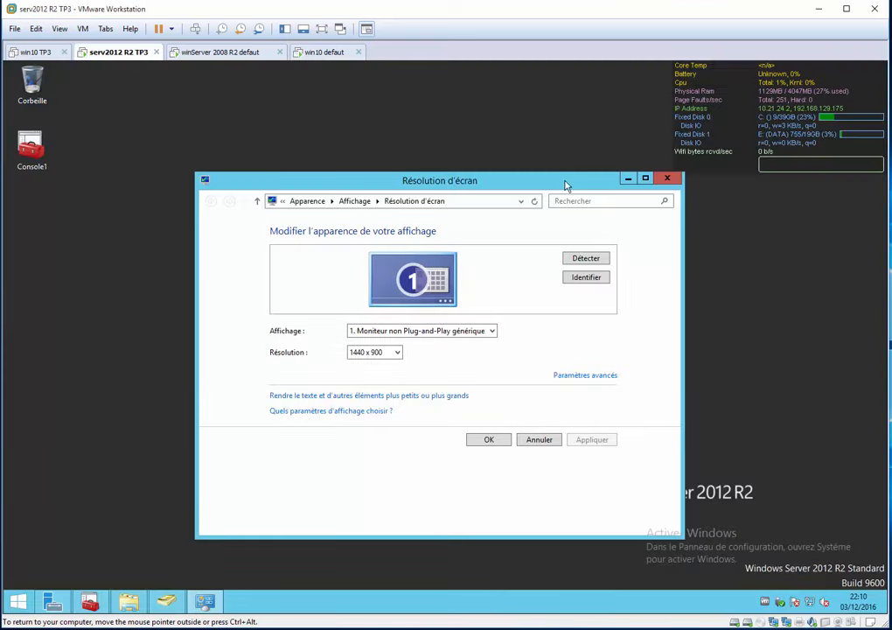
left_click(628, 179)
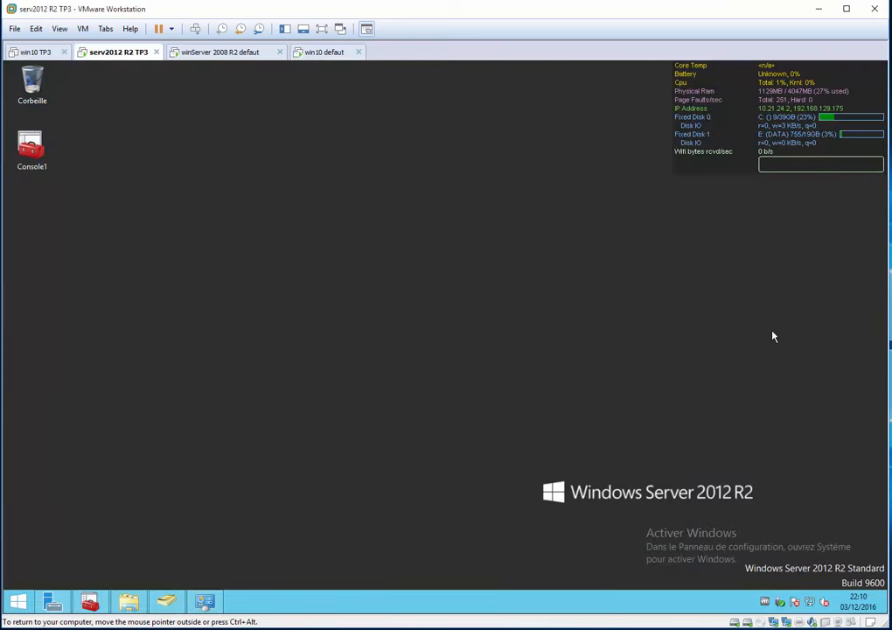
left_click(220, 52)
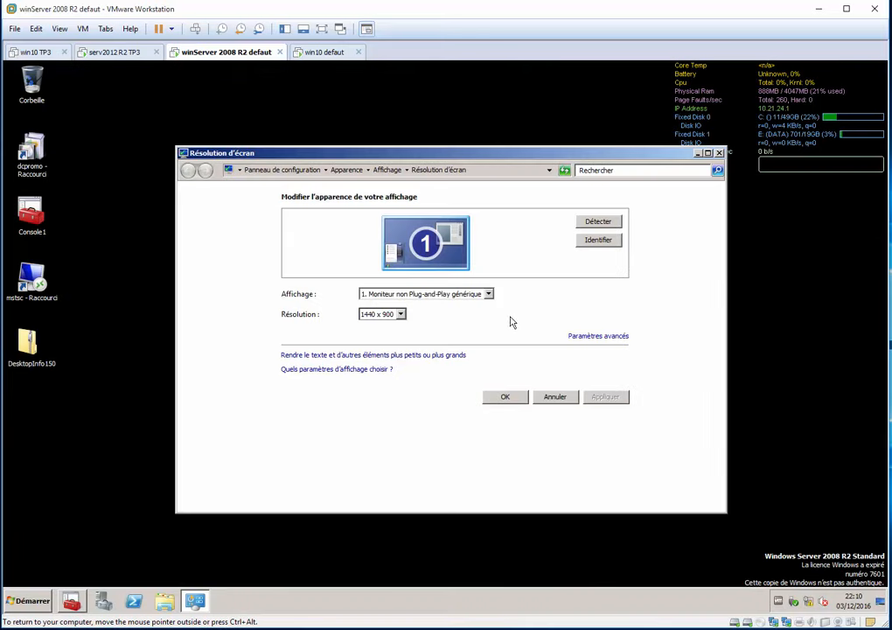
left_click(719, 153)
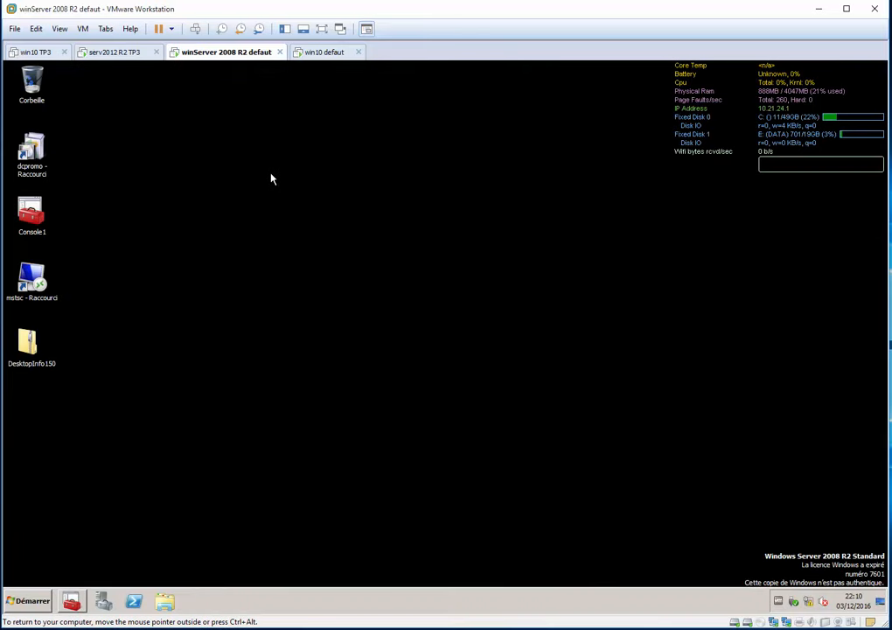
Open the properties of the vmnet0 - statique 10.21.24.103 adapter on the win10 defaut VM.
left_click(322, 52)
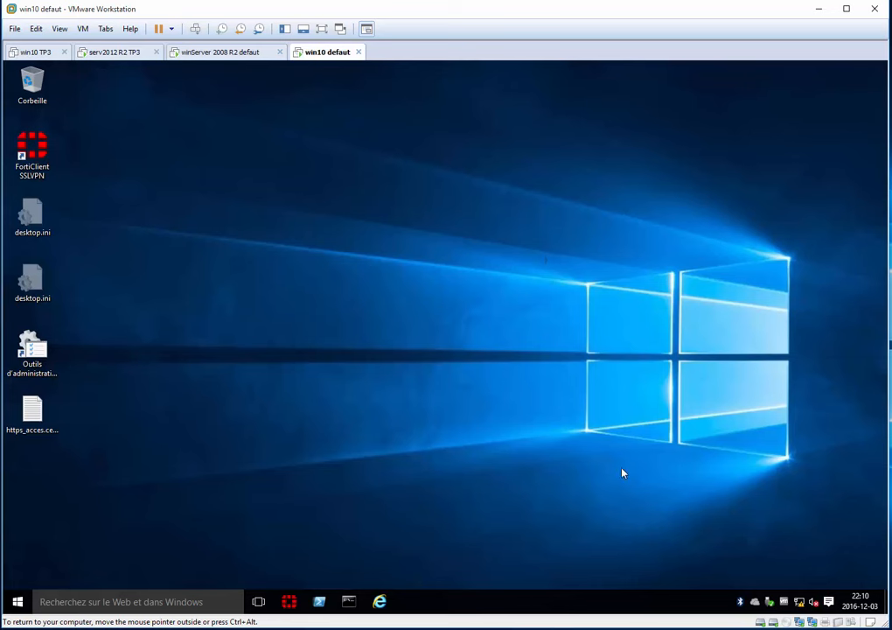
right_click(798, 601)
left_click(792, 591)
left_click(175, 238)
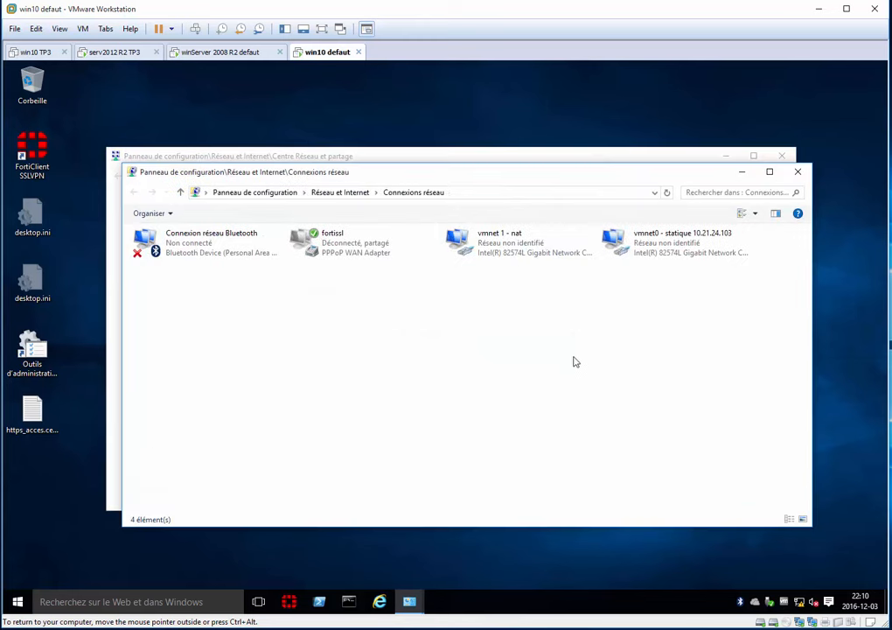
left_click(663, 252)
double_click(663, 253)
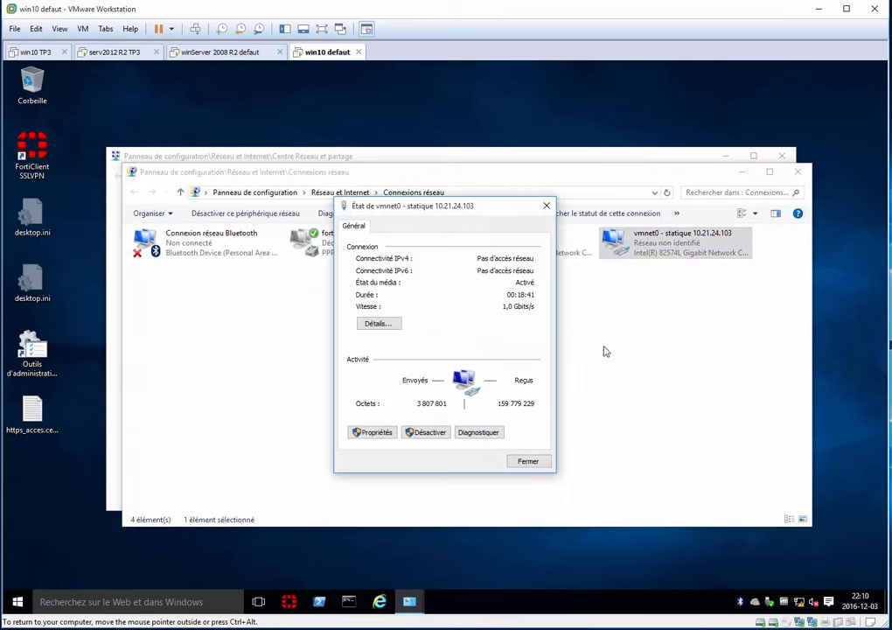
left_click(386, 435)
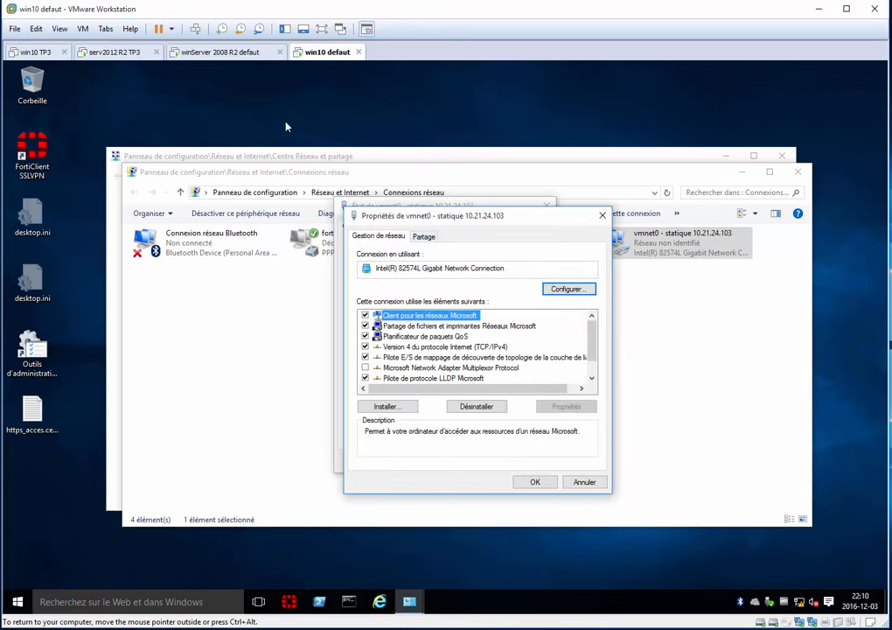
Check the IP addresses on the serv2012 R2 TP3 desktop, and view the vmnet0 adapter's connection details on the winServer 2008 R2 defaut VM.
left_click(116, 52)
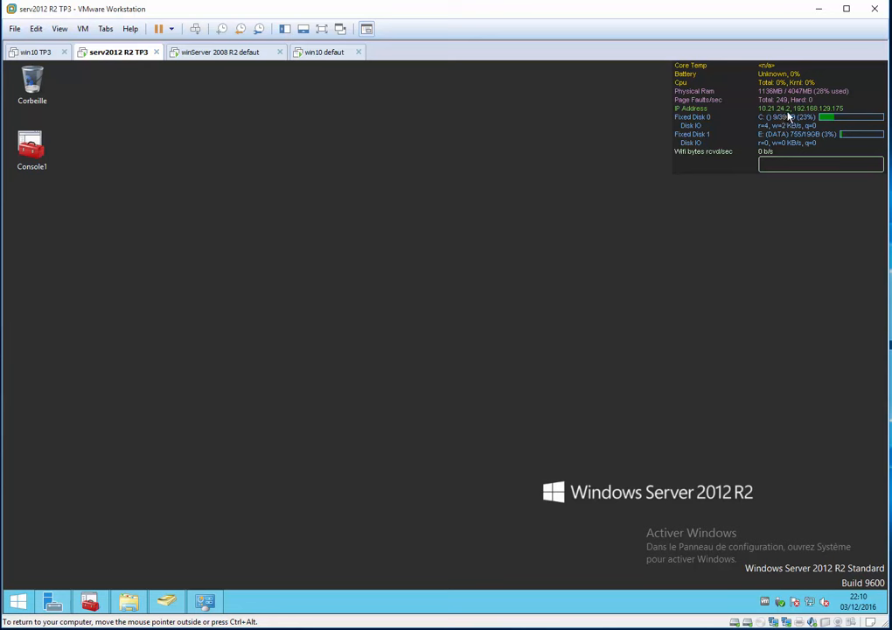
left_click(233, 58)
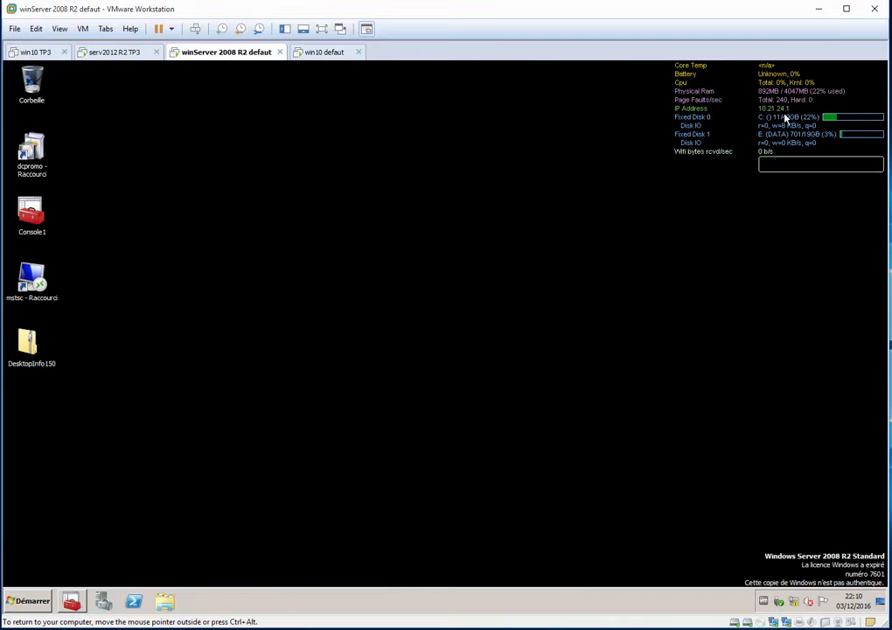
right_click(799, 607)
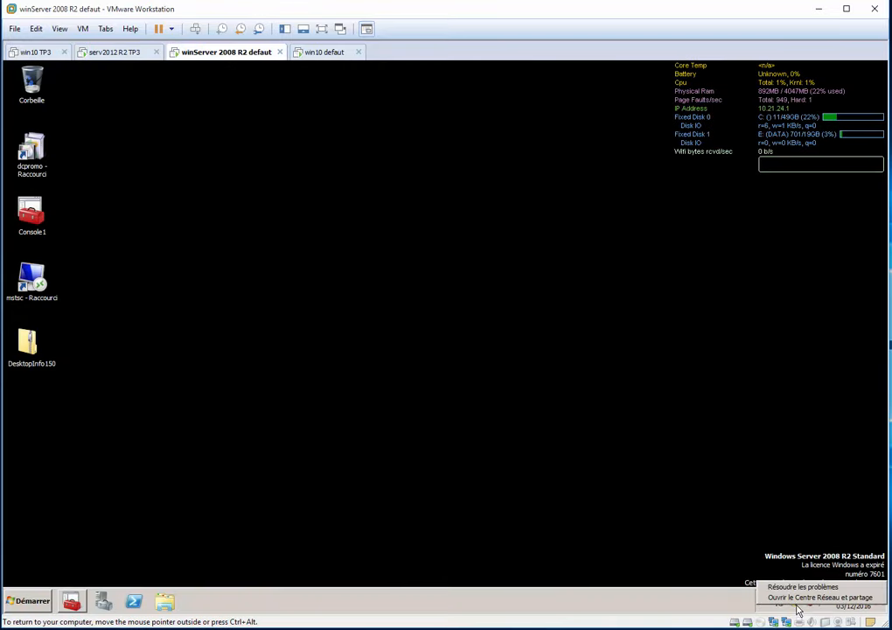
left_click(814, 595)
left_click(247, 223)
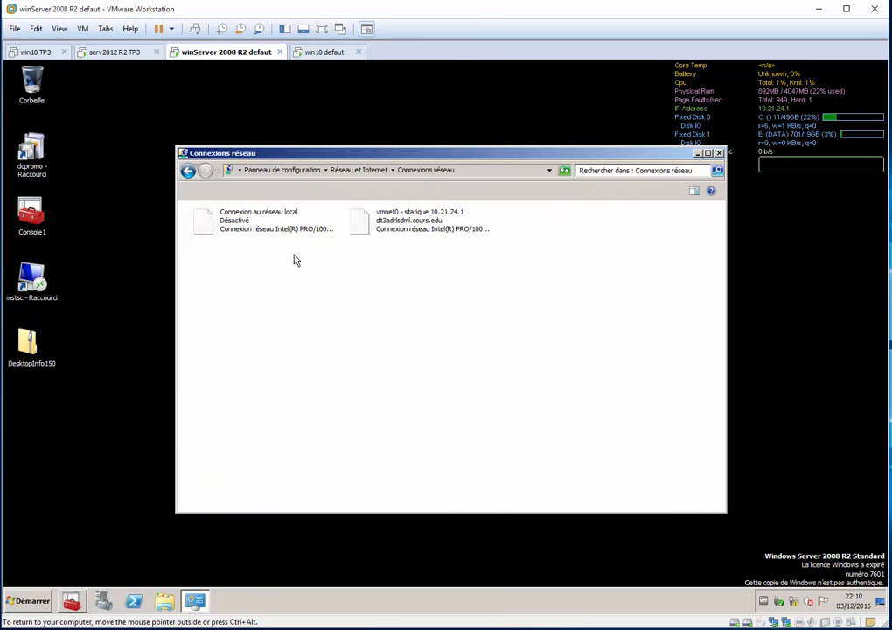
left_click(417, 232)
double_click(418, 220)
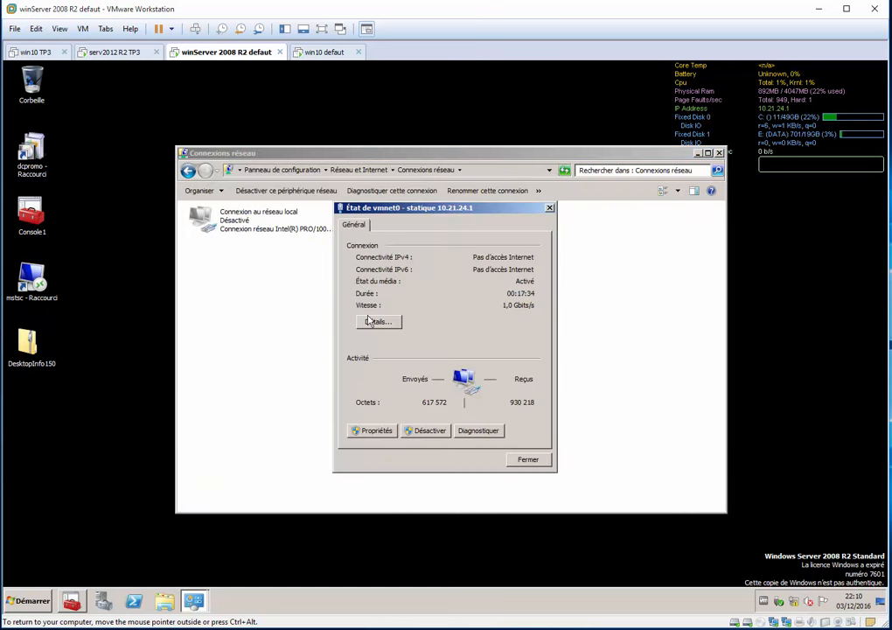
left_click(374, 320)
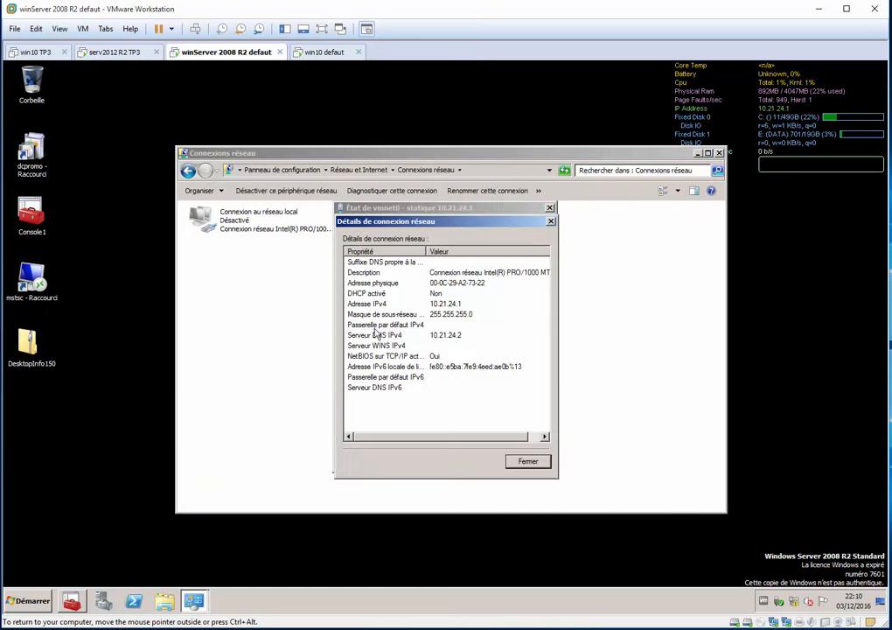
left_click(550, 221)
Review the vmnet0 adapter's IPv4 address and DNS settings without changing them, and close the network windows.
left_click(371, 428)
double_click(473, 356)
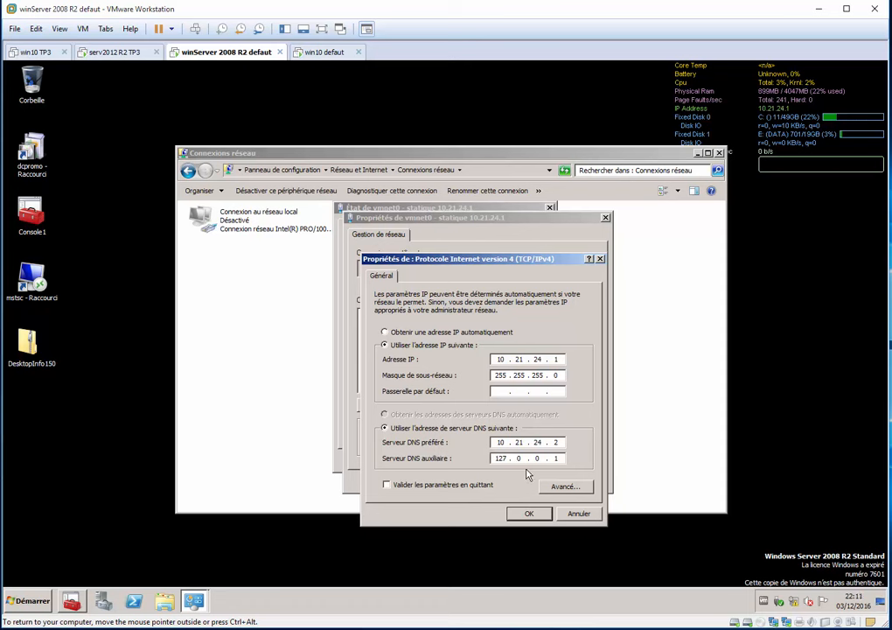
key("Escape")
key("Escape")
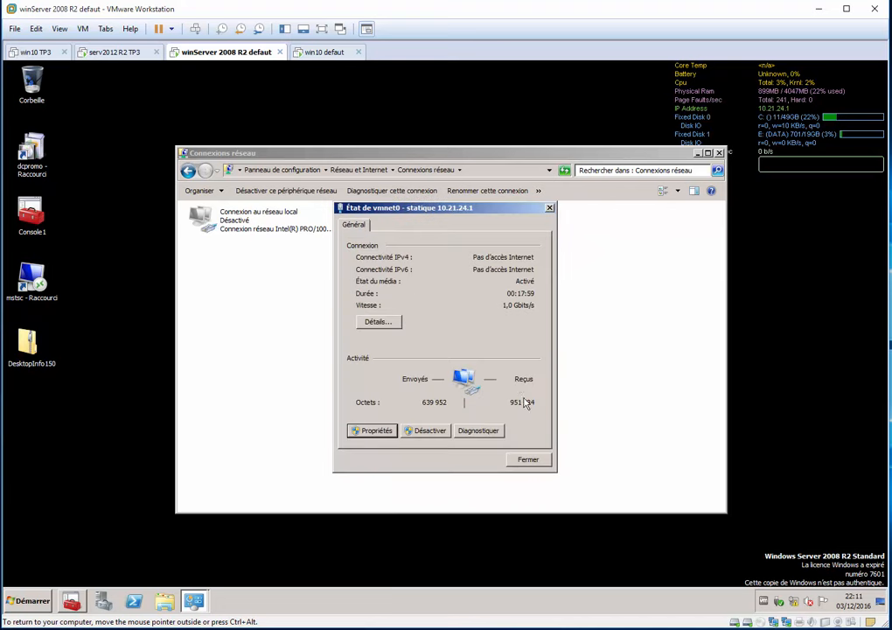
key("Escape")
key("alt+F4")
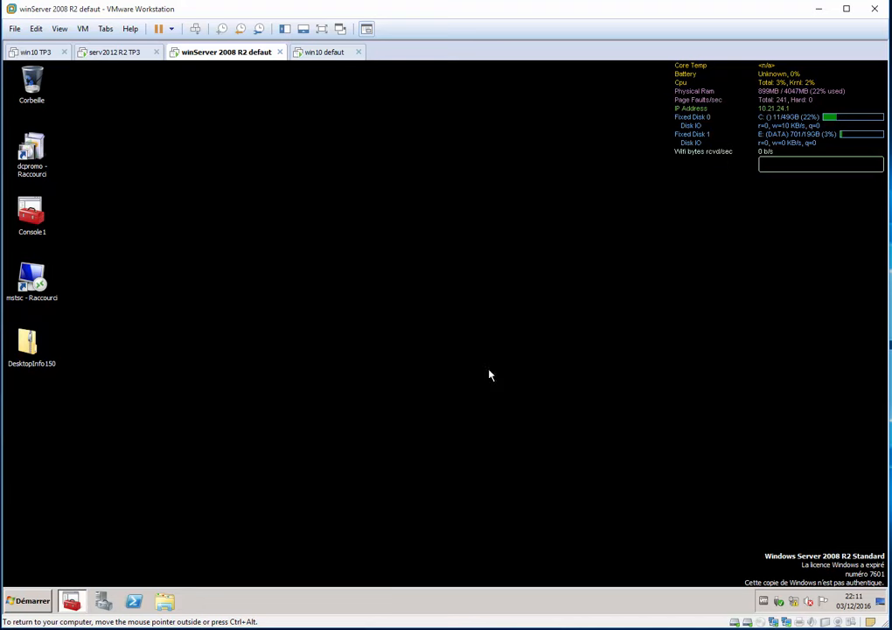
Review the IPv4 address and DNS settings of the vmnet - statique 10.21.24.2 adapter on the serv2012 R2 TP3 VM.
left_click(130, 54)
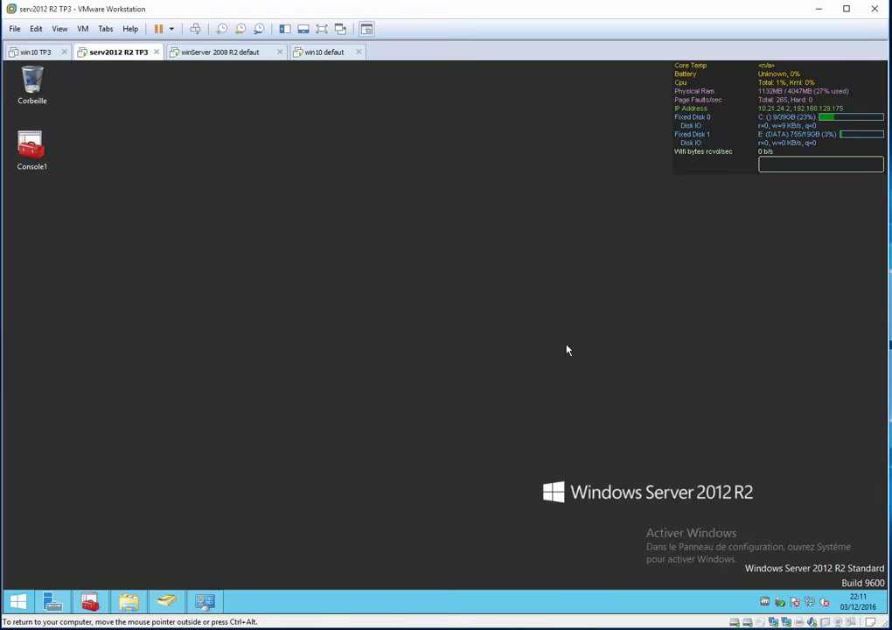
right_click(803, 600)
left_click(787, 592)
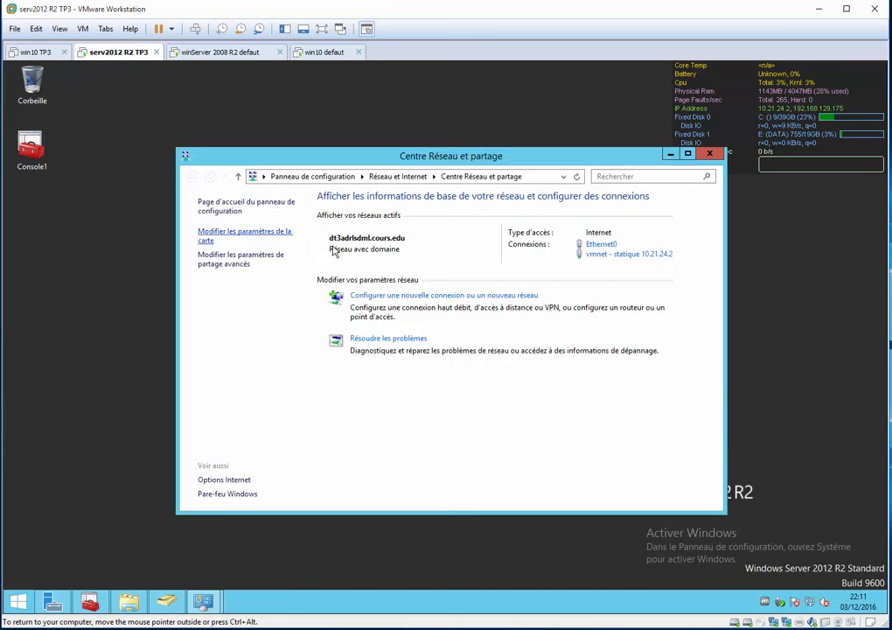
left_click(282, 234)
double_click(448, 253)
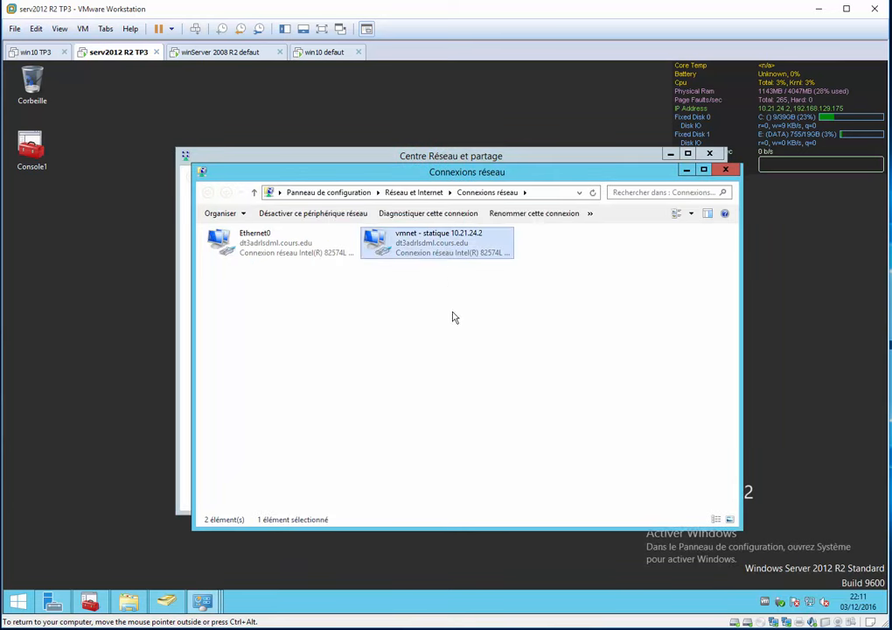
left_click(366, 430)
double_click(472, 389)
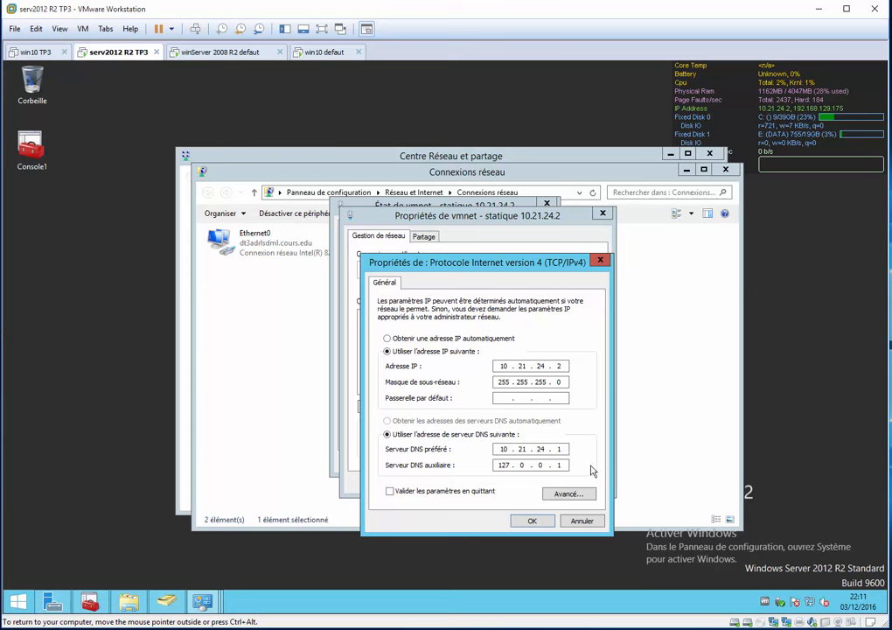
Close the IPv4 properties and all open network windows on the serv2012 R2 TP3 VM.
key("Return")
key("Escape")
key("Escape")
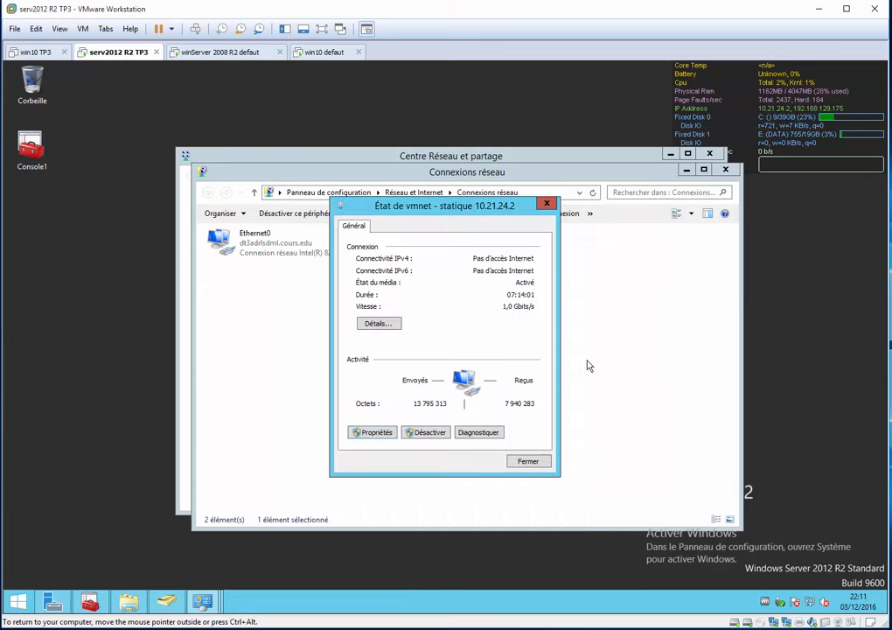
key("alt+F4")
key("alt+F4")
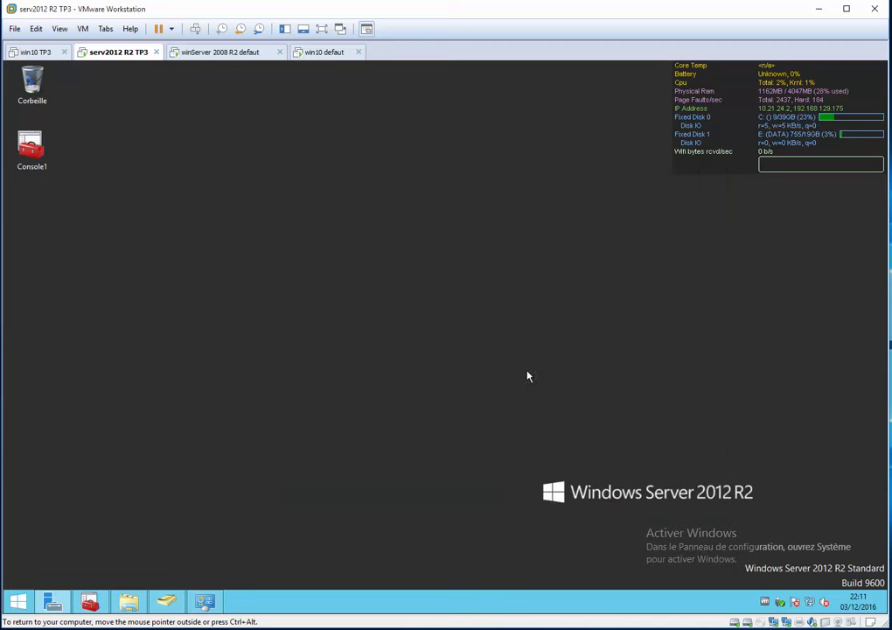
On the win10 defaut VM, review the IPv4 address and DNS settings of the vmnet0 - statique 10.21.24.103 adapter.
left_click(323, 52)
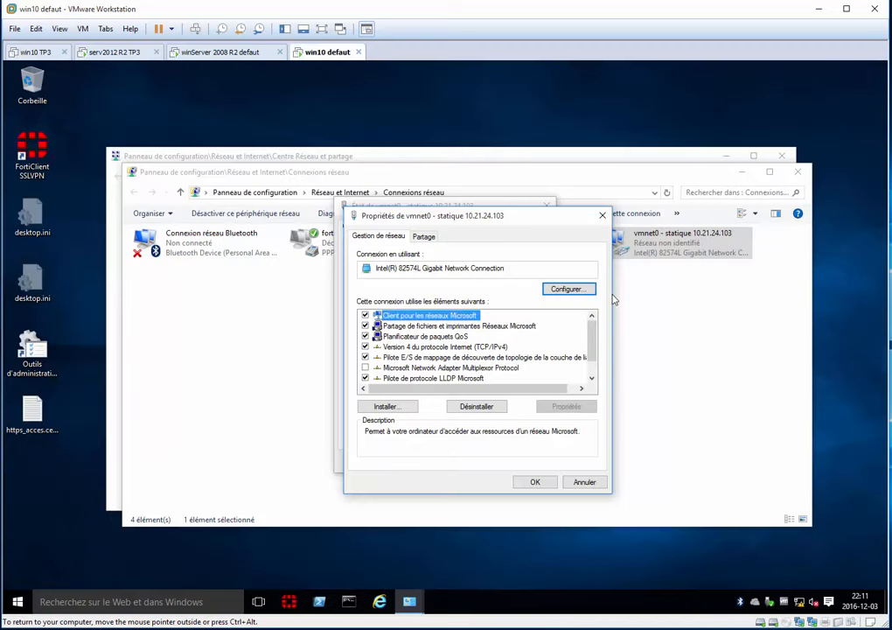
left_click(602, 214)
left_click(545, 207)
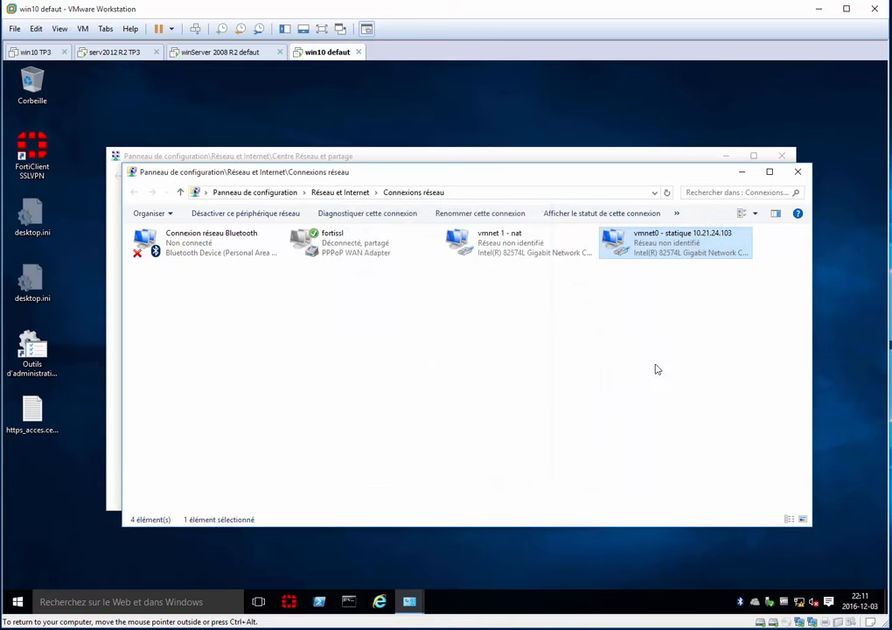
double_click(651, 259)
left_click(376, 430)
double_click(490, 346)
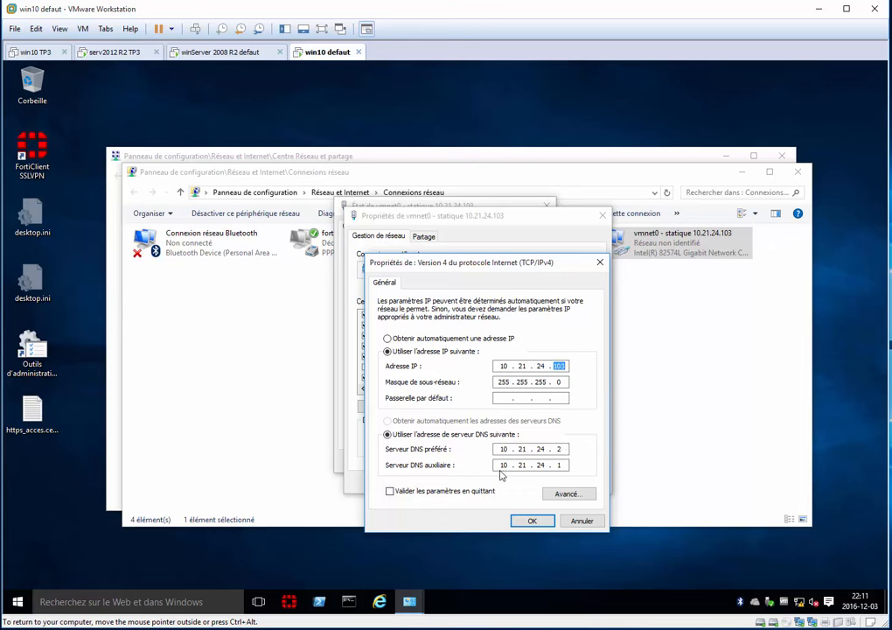
Accept the vmnet0 adapter's IPv4 settings and close all network windows on the win10 defaut VM.
left_click(532, 521)
left_click(539, 486)
left_click(524, 462)
left_click(616, 474)
key("alt+F4")
key("alt+F4")
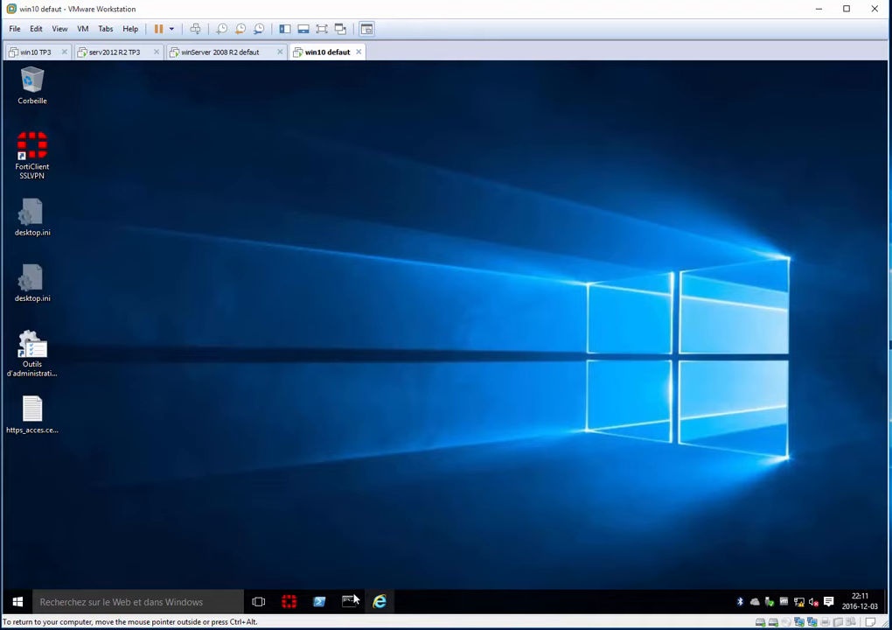
Open a Command Prompt and set its font to Consolas at size 20.
key("alt+Tab")
left_click(436, 381)
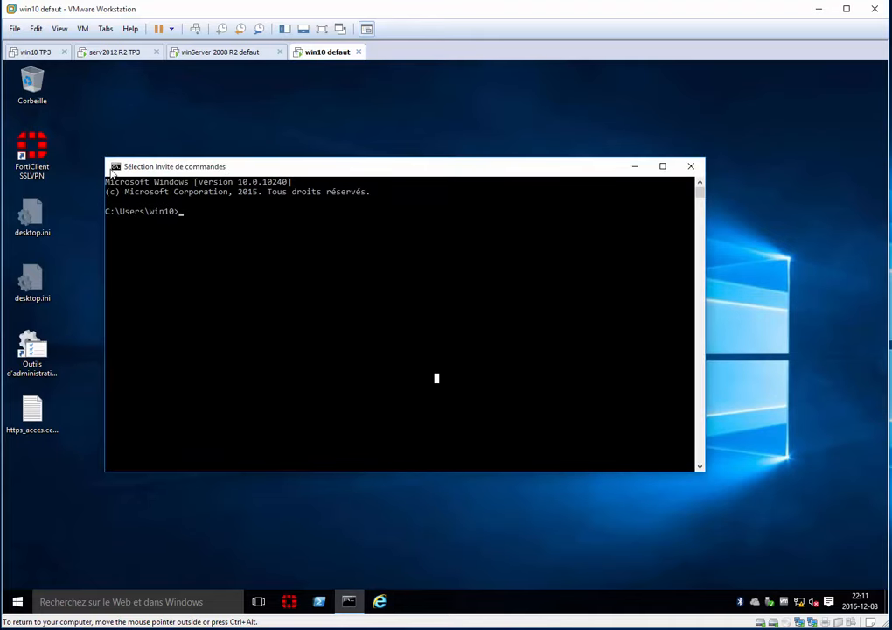
left_click(114, 166)
left_click(143, 299)
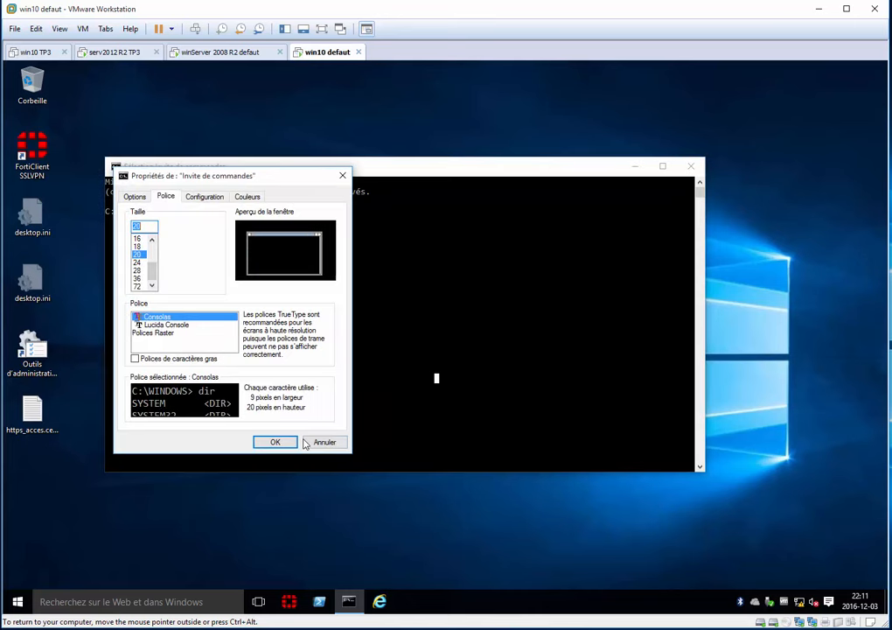
left_click(269, 441)
Ping 10.21.24.1 from the Command Prompt.
type("pi")
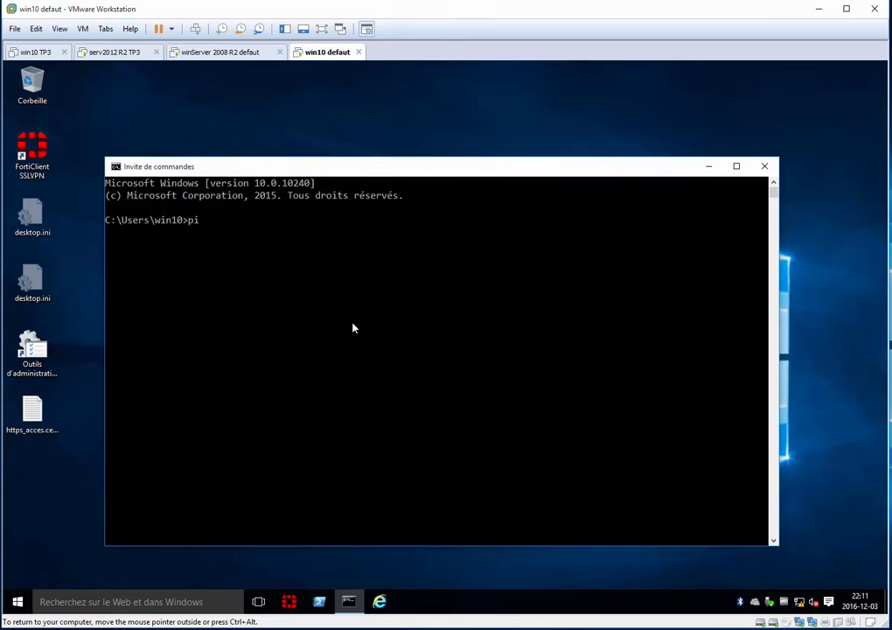
type("ng 10.21.24.1")
key("Return")
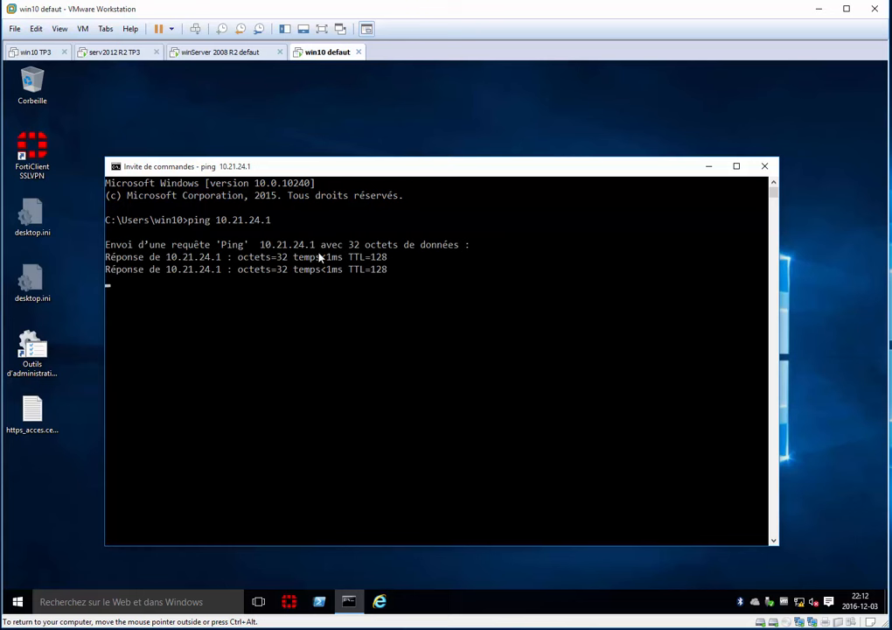
Highlight the TTL, byte and time values in the ping replies to examine them.
left_click_drag(349, 255, 392, 289)
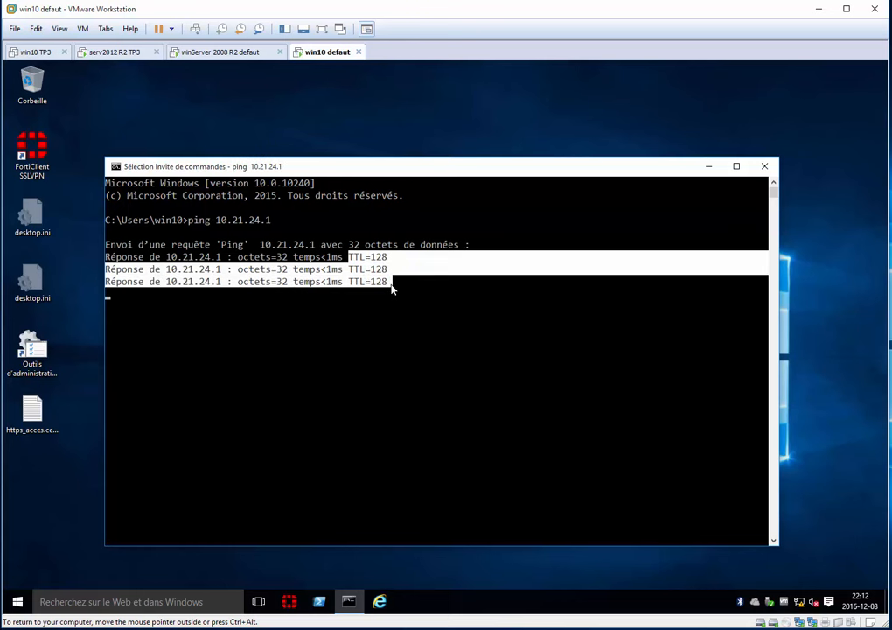
left_click(339, 330)
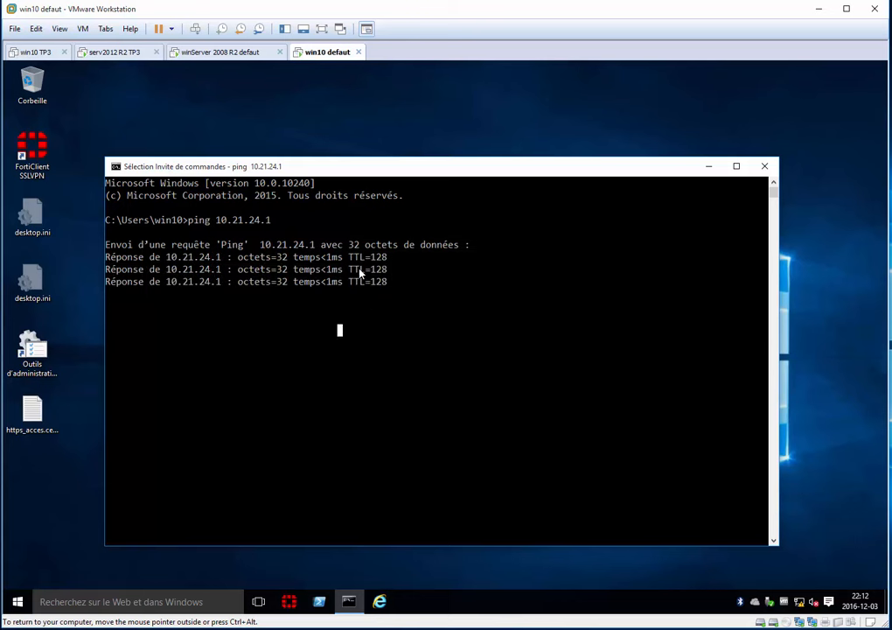
left_click_drag(238, 268, 347, 282)
left_click(307, 331)
left_click(334, 368)
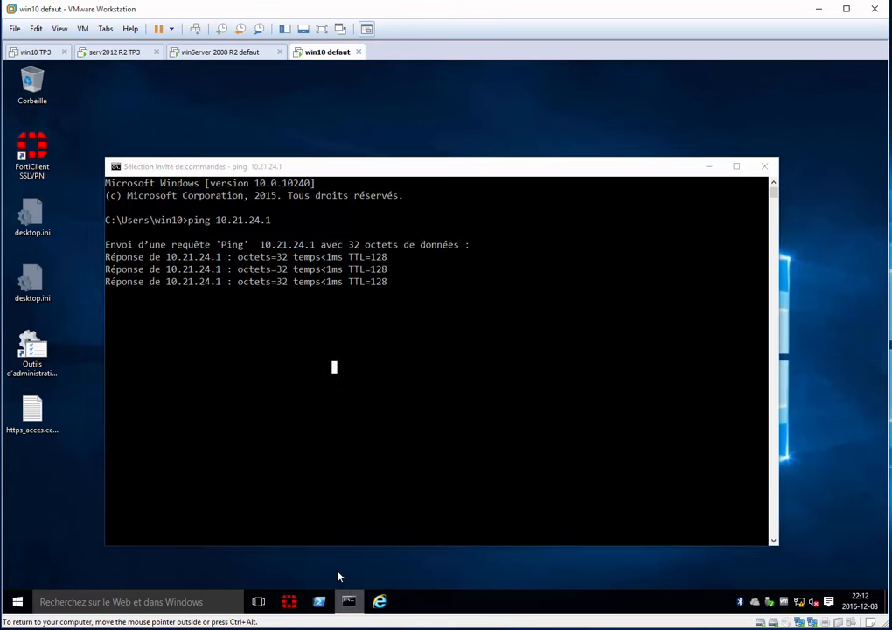
Open a second Command Prompt, place it lower so both windows show, and ping 10.21.24.2 from it.
right_click(348, 600)
left_click(305, 542)
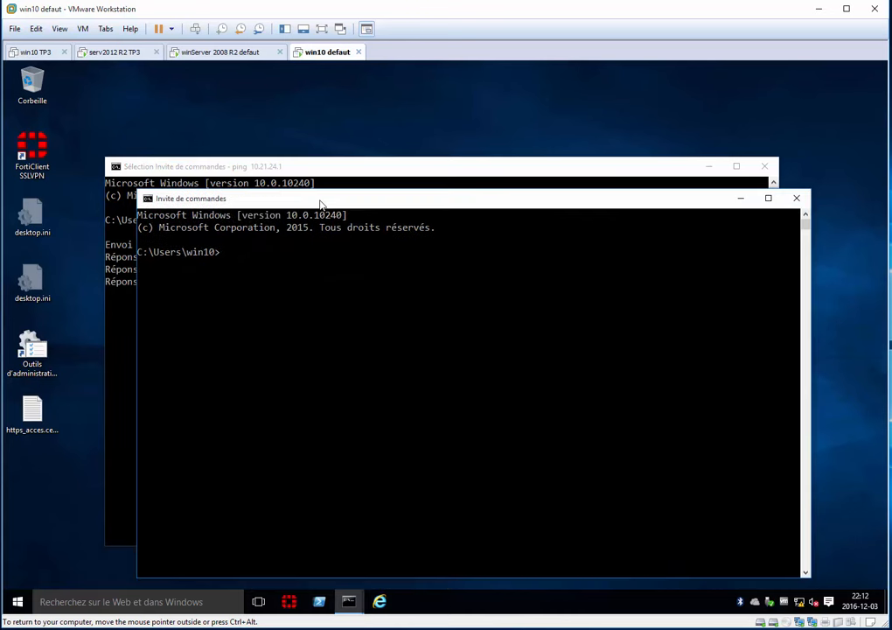
left_click_drag(321, 205, 321, 378)
left_click(342, 500)
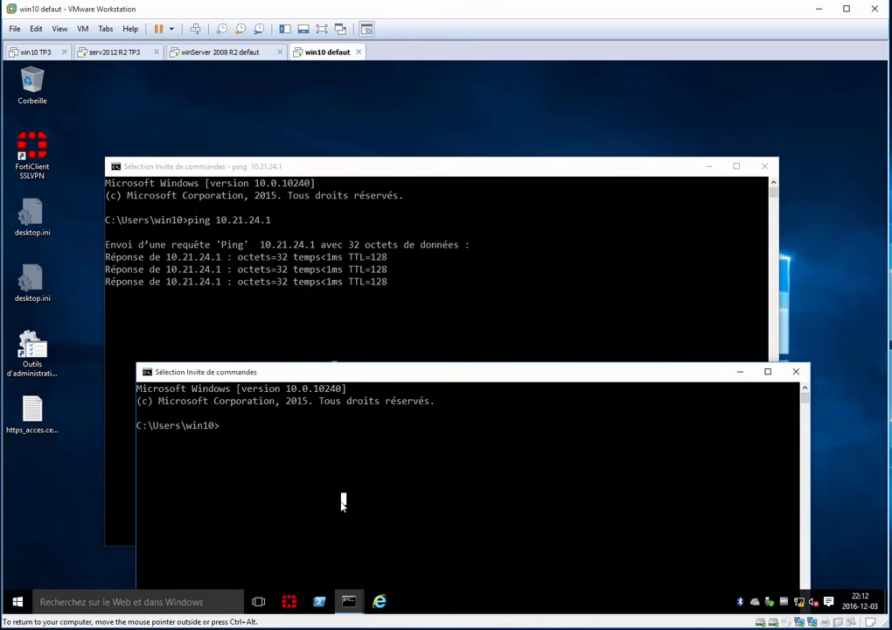
type("ping 1")
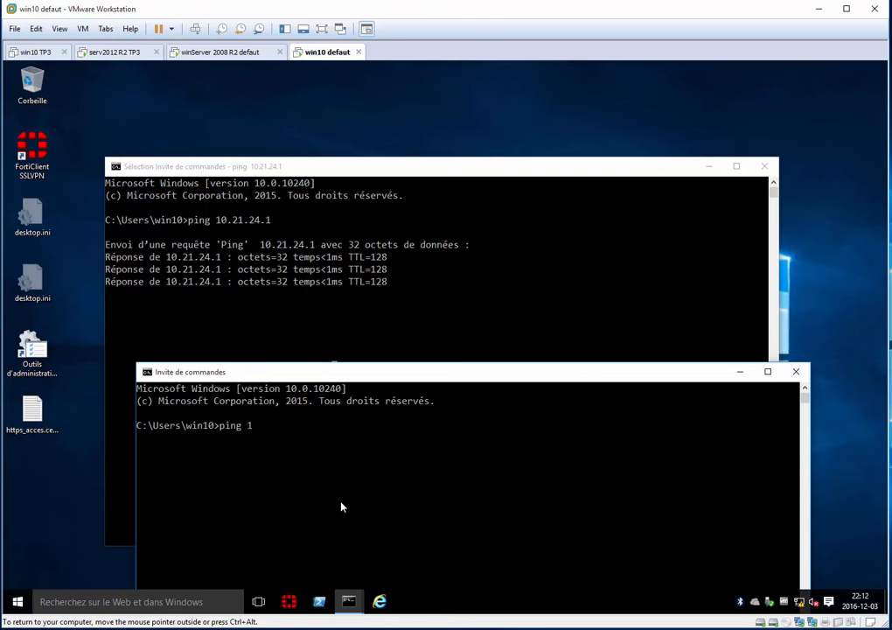
type("0.21.24.2")
key("Return")
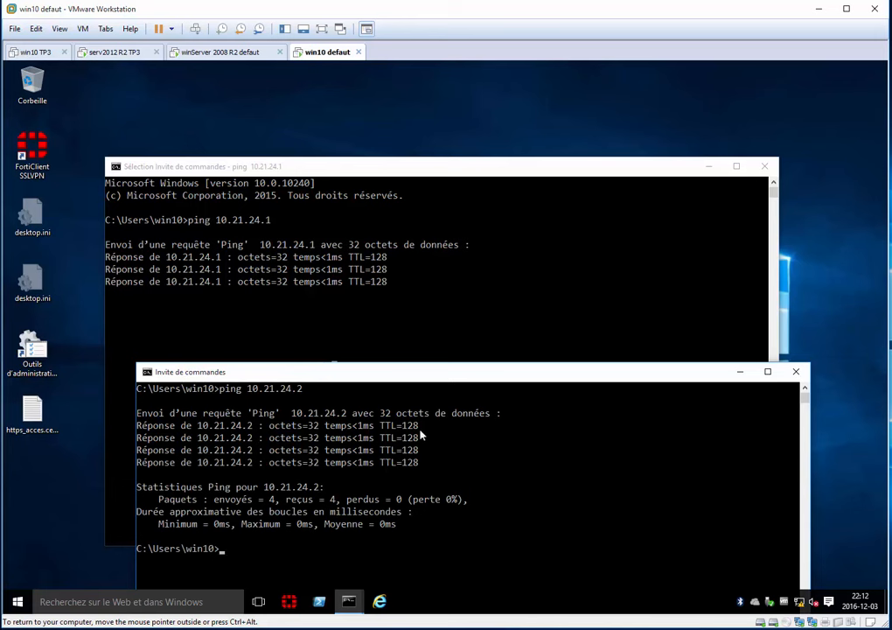
Ping 10.21.24.1 from the second Command Prompt.
left_click(367, 263)
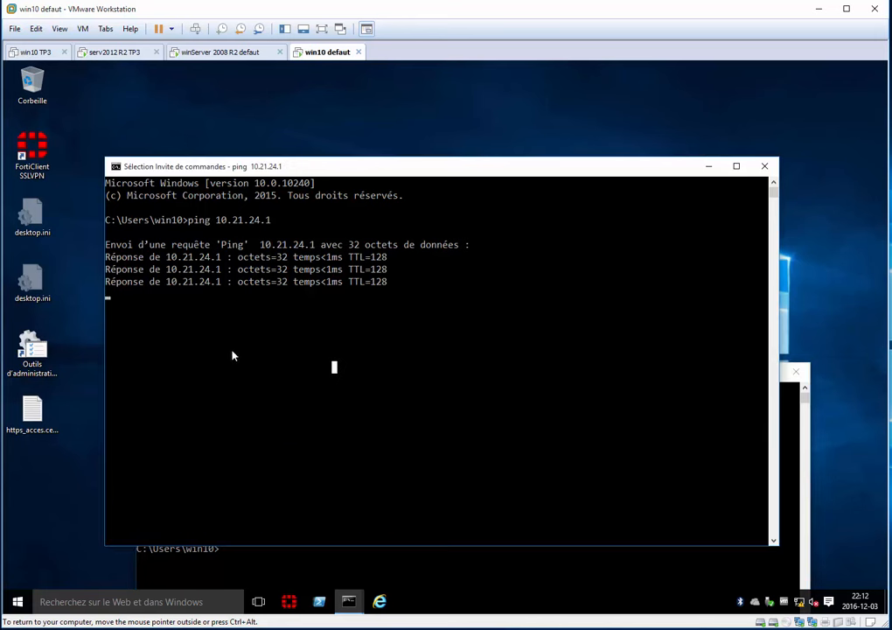
scroll(350, 394, "down", 2)
left_click(463, 572)
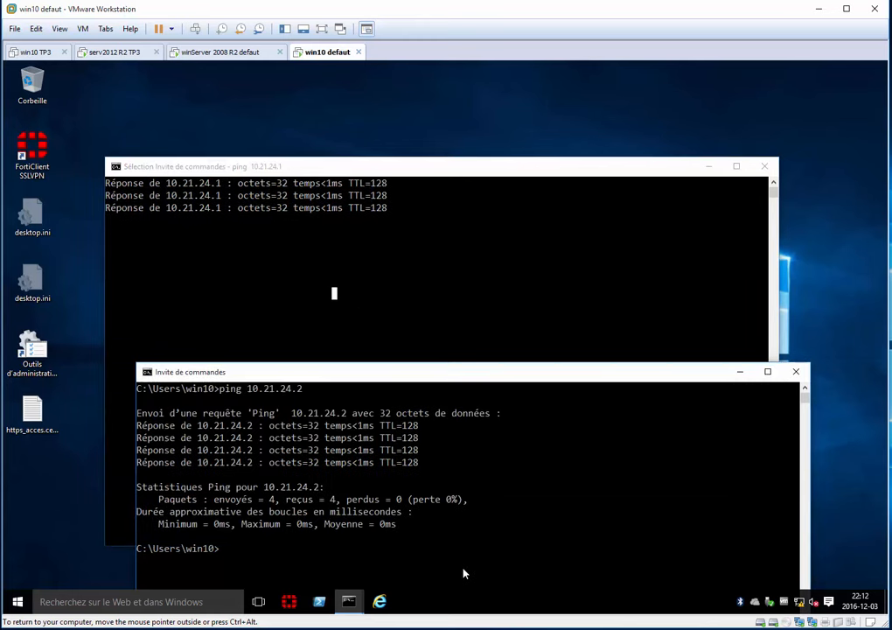
key("Up")
type("1")
key("Return")
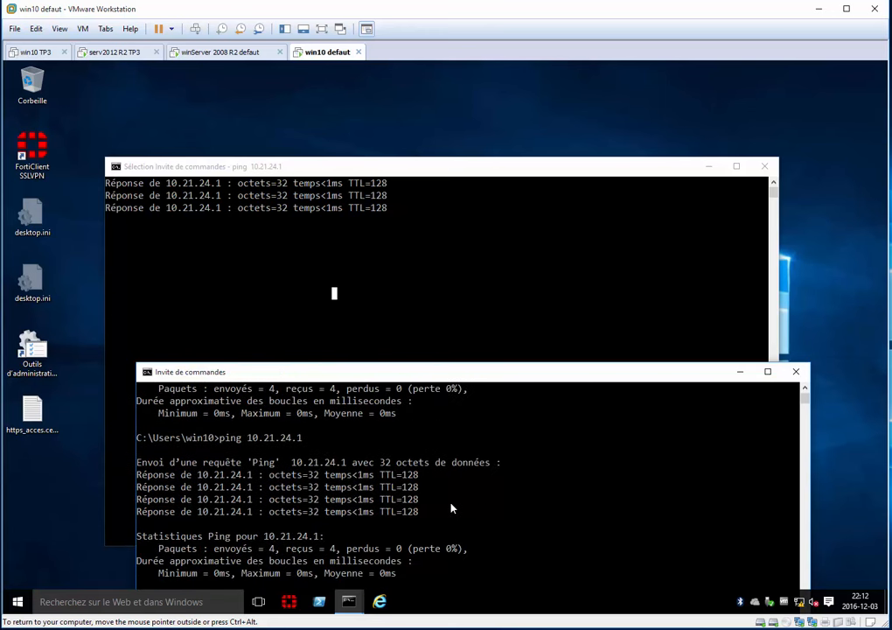
Close both Command Prompt windows.
left_click(381, 275)
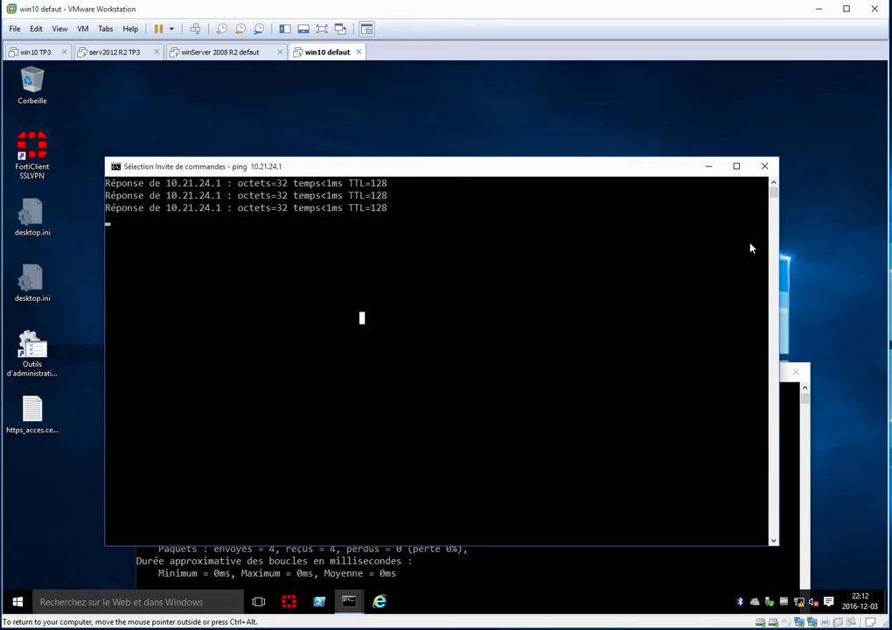
left_click(800, 403)
left_click(798, 373)
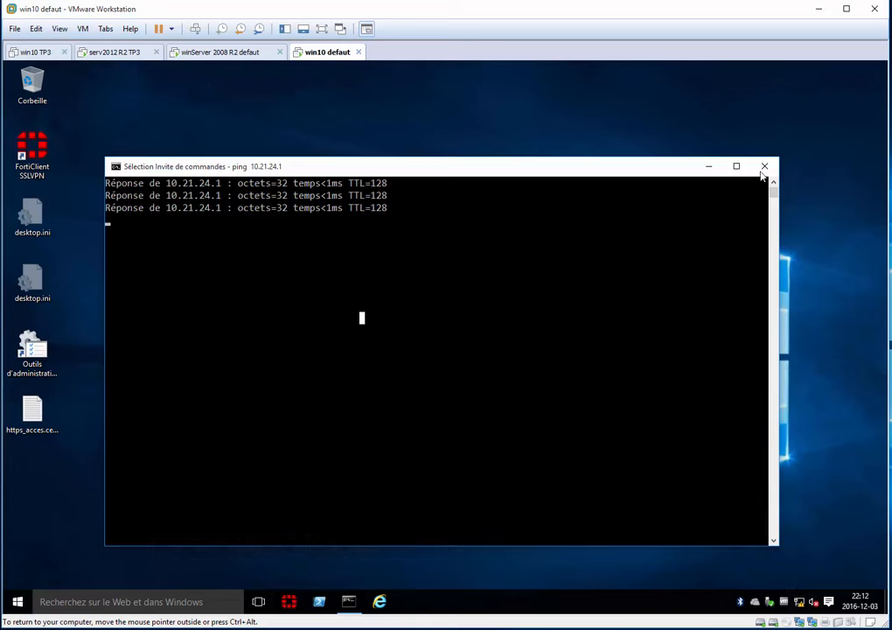
left_click(766, 168)
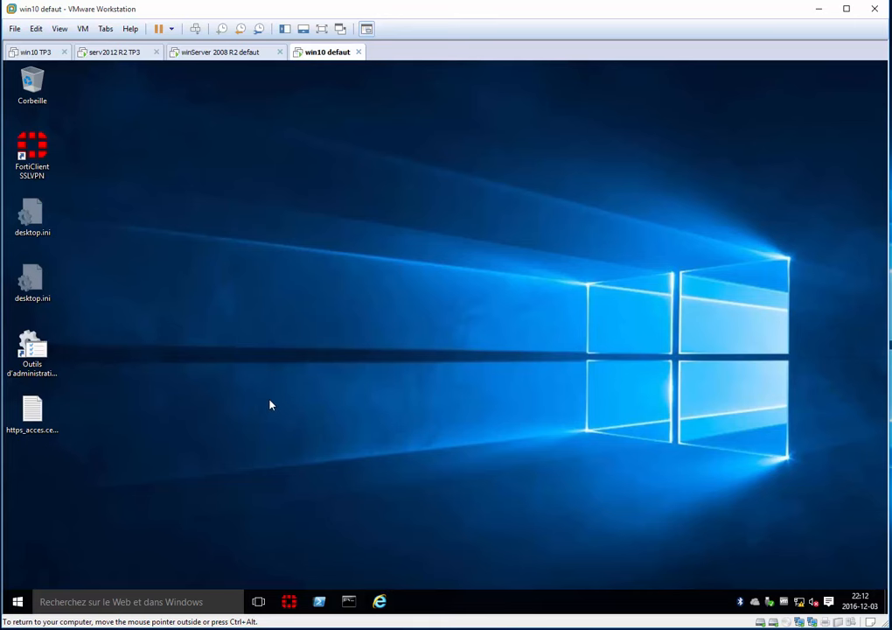
Open File Explorer and display the system properties of Ce PC.
key("super+e")
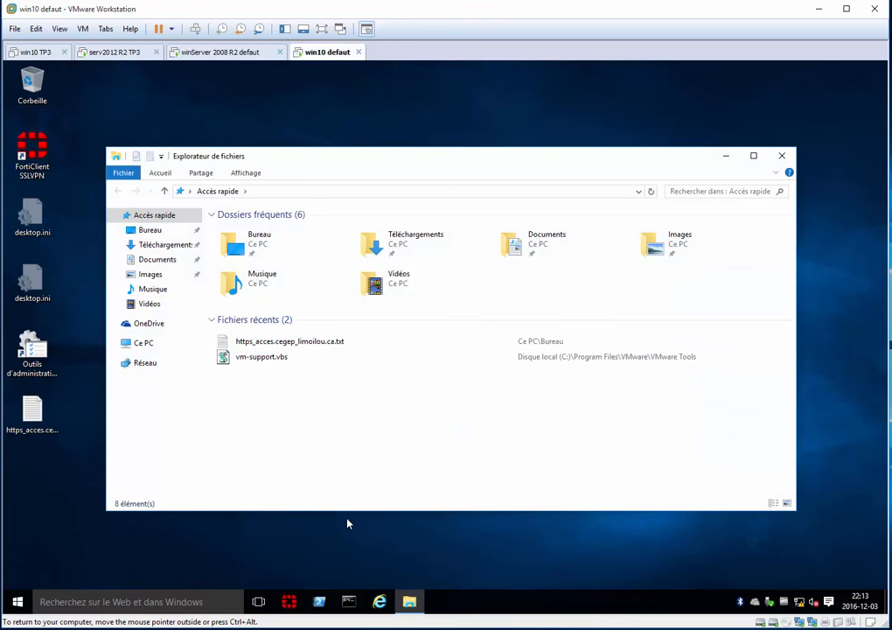
left_click(144, 346)
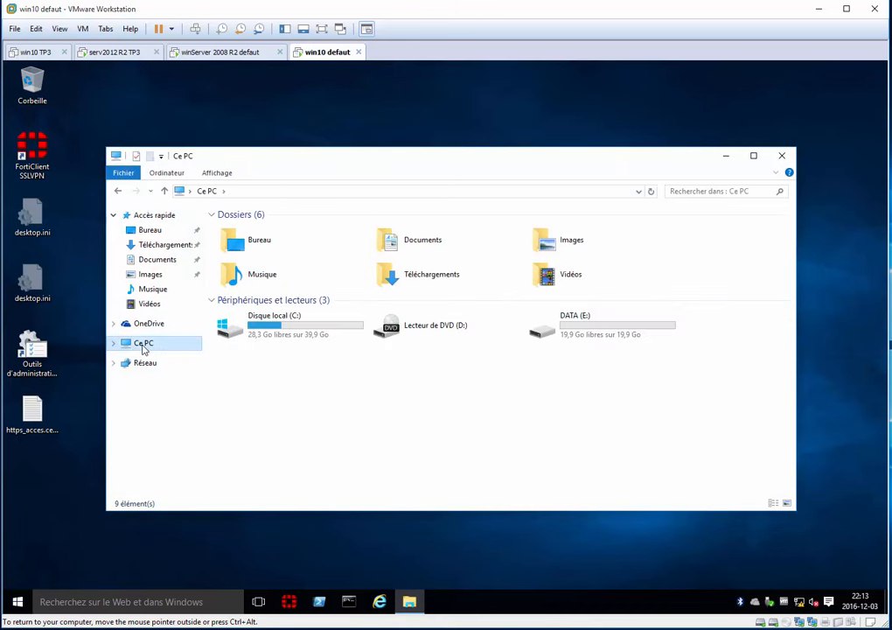
right_click(144, 347)
left_click(180, 507)
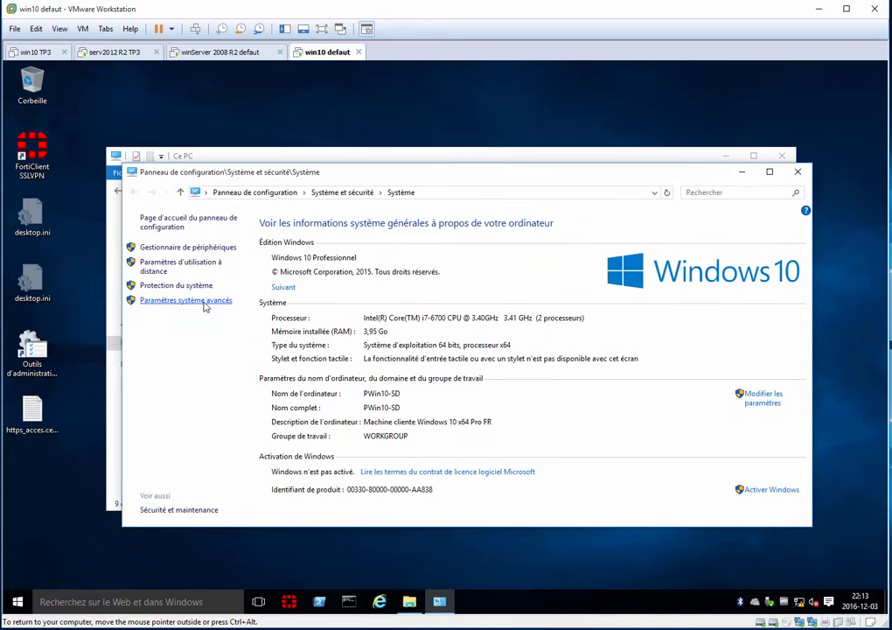
Open the computer name and domain change settings and select Domaine as the membership type.
left_click(203, 303)
left_click(87, 106)
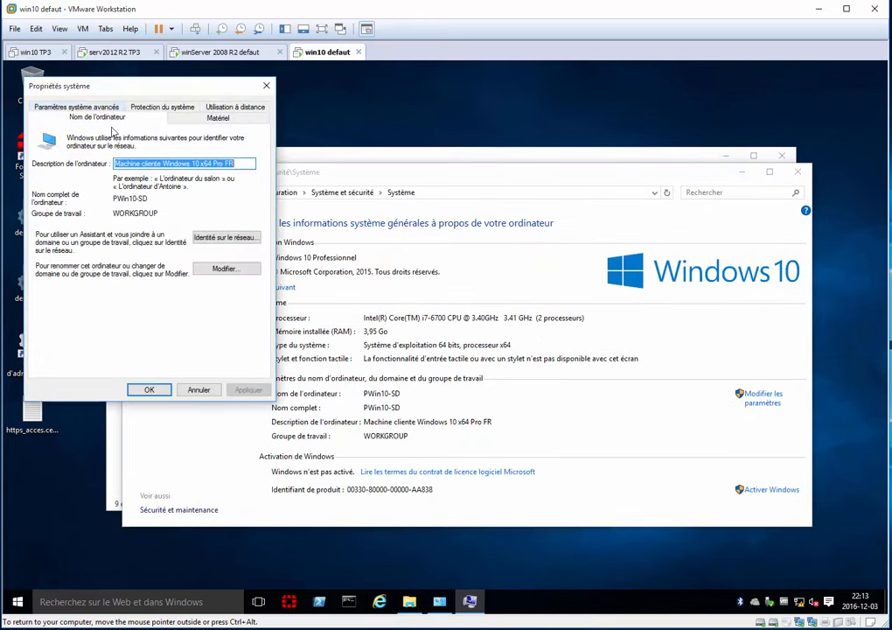
left_click(224, 269)
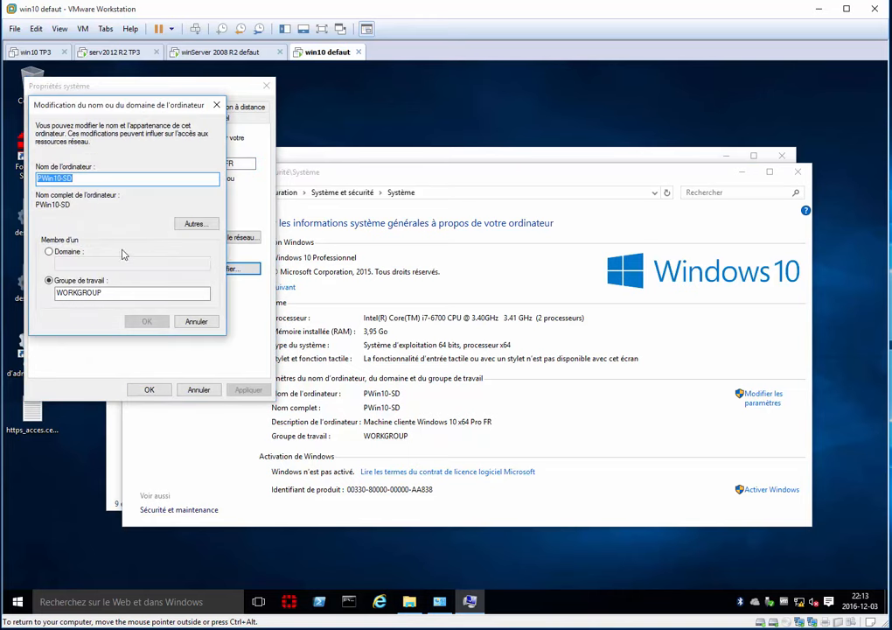
left_click(79, 252)
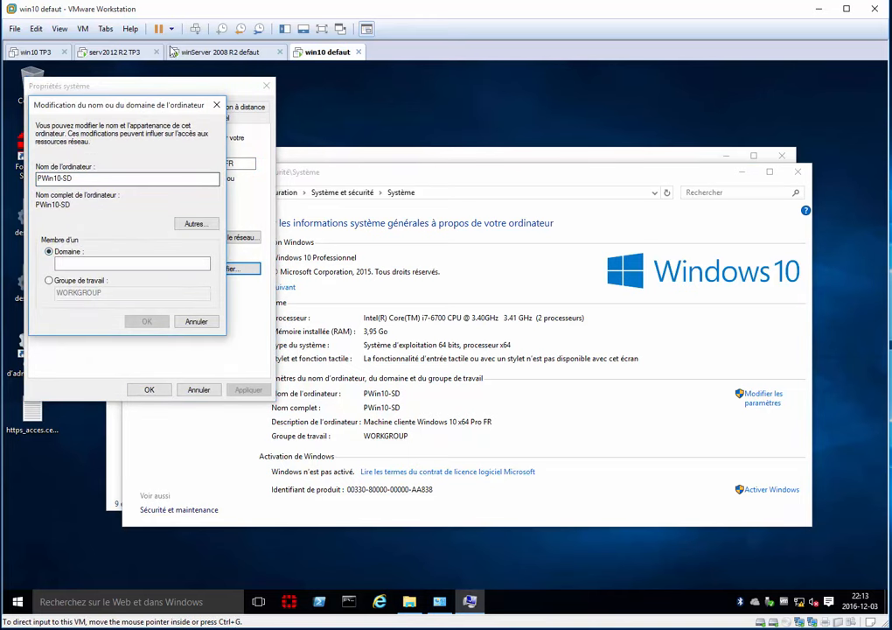
Look up the Active Directory domain name in Console1 on the winServer 2008 R2 defaut VM, then minimize the console.
left_click(214, 52)
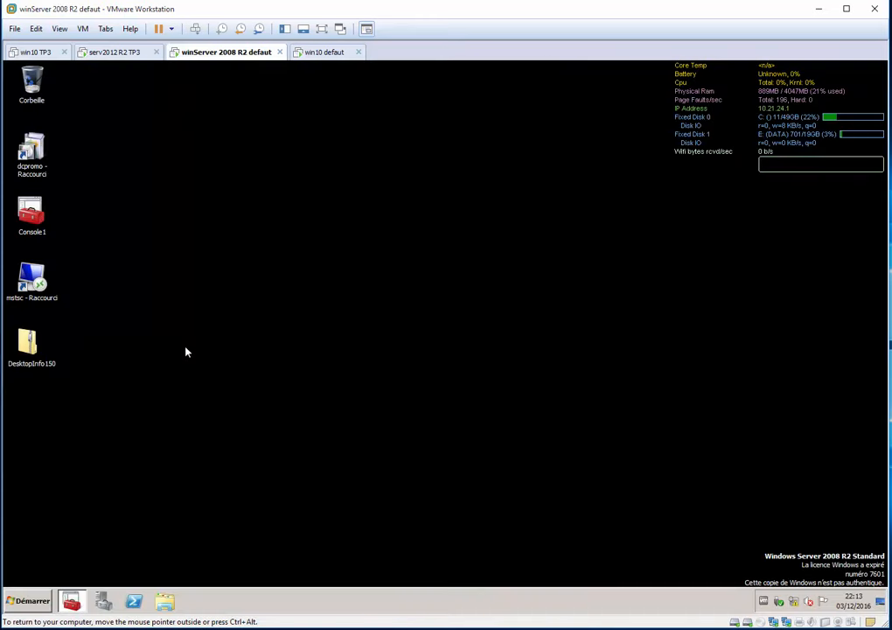
left_click(73, 600)
left_click(127, 216)
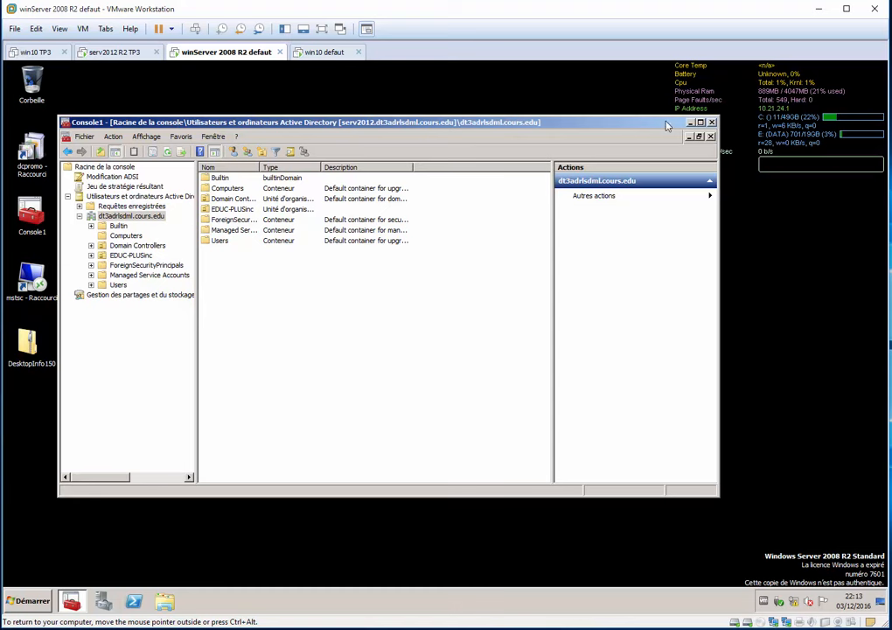
left_click(692, 123)
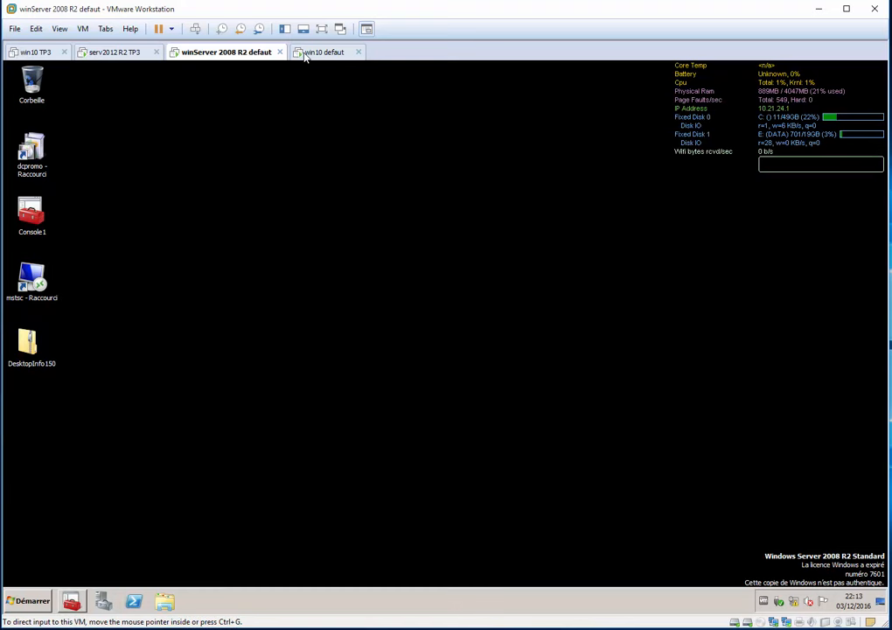
Return to the win10 defaut VM and submit dt3adrlsdml as the domain to join.
left_click(324, 52)
type("dt3adrfs")
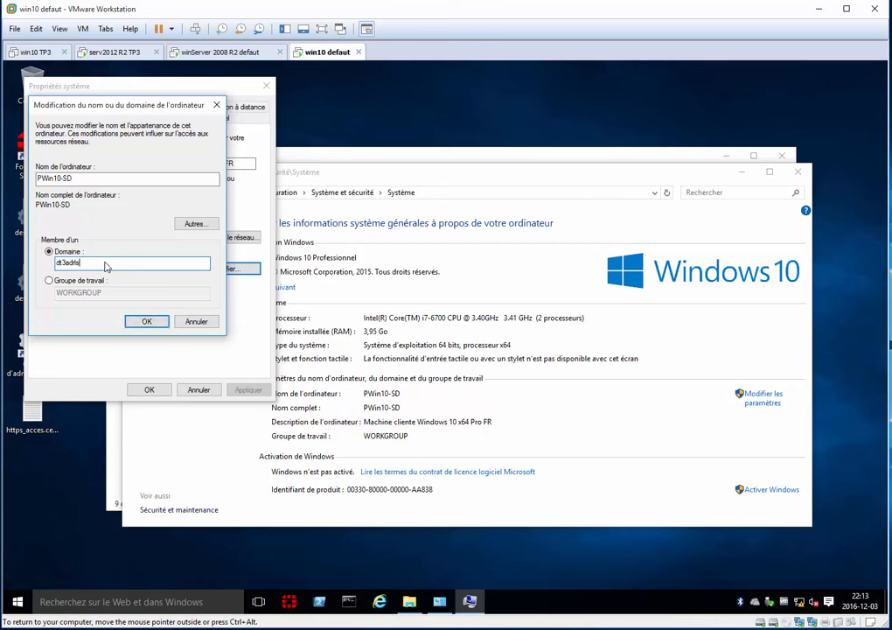
type("dml")
key("Return")
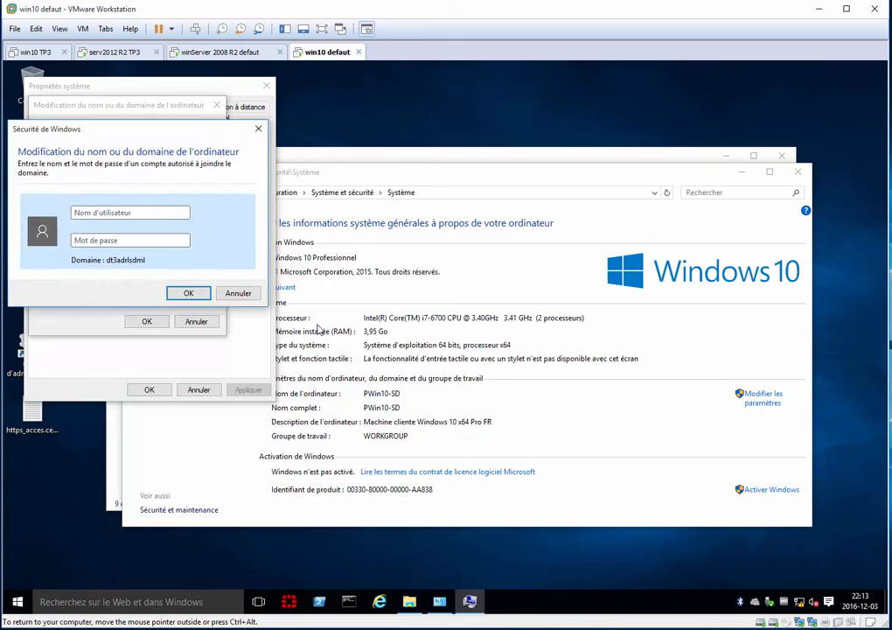
Authorize the domain join with the user name administrateur and the account password.
left_click(104, 216)
type("administrateur")
key("Tab")
type("Pa$$w0rd")
key("Return")
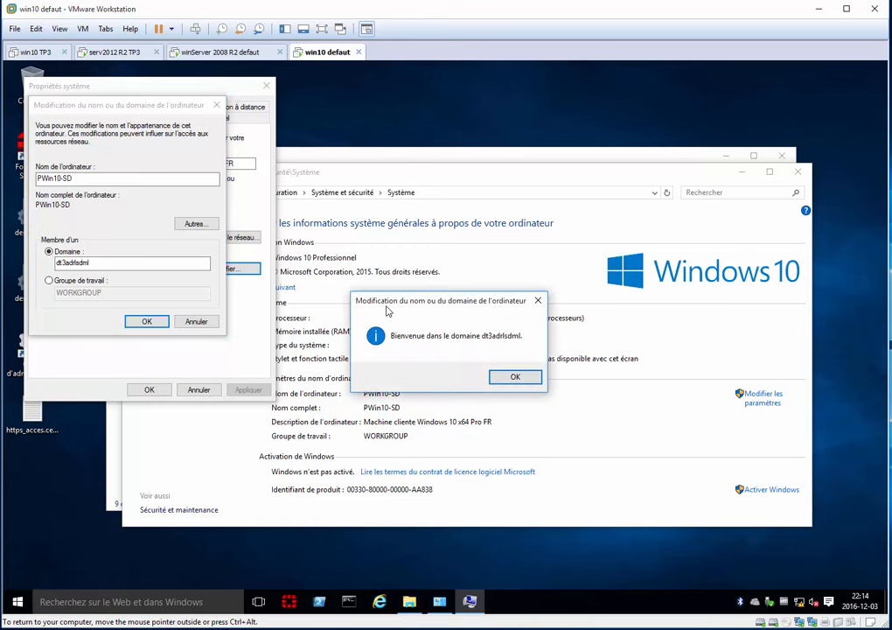
Acknowledge the domain join messages, close the system properties and restart the Windows 10 VM.
left_click(505, 379)
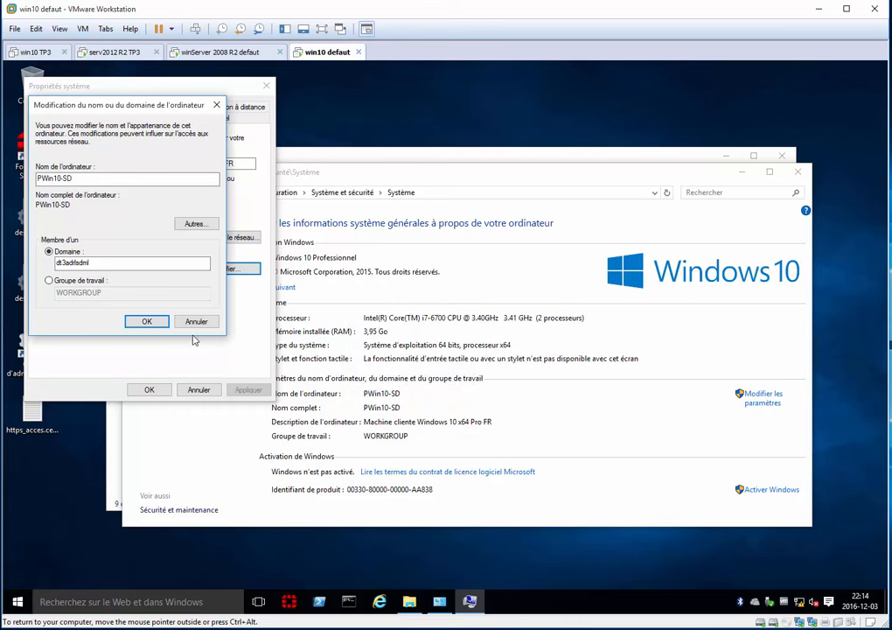
left_click(147, 320)
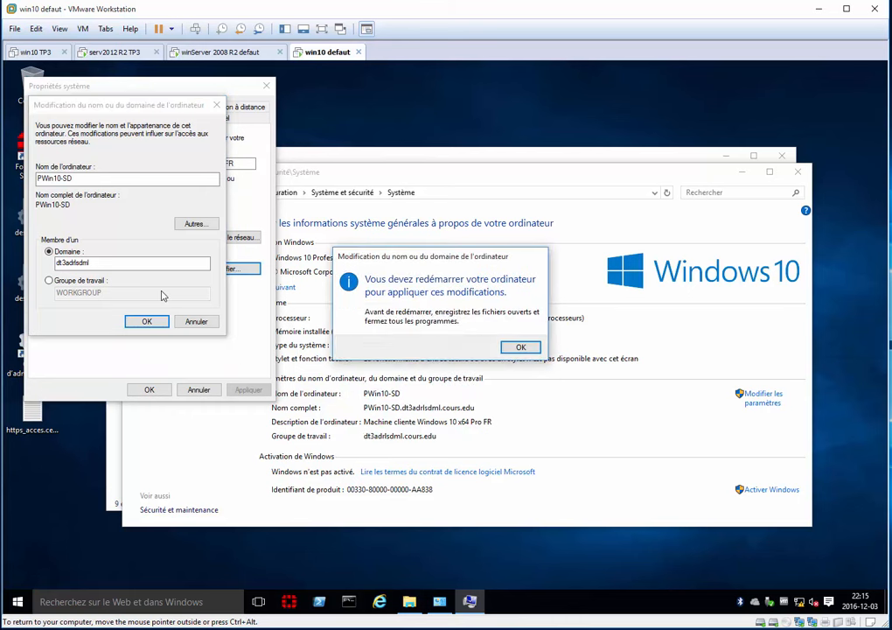
left_click(521, 348)
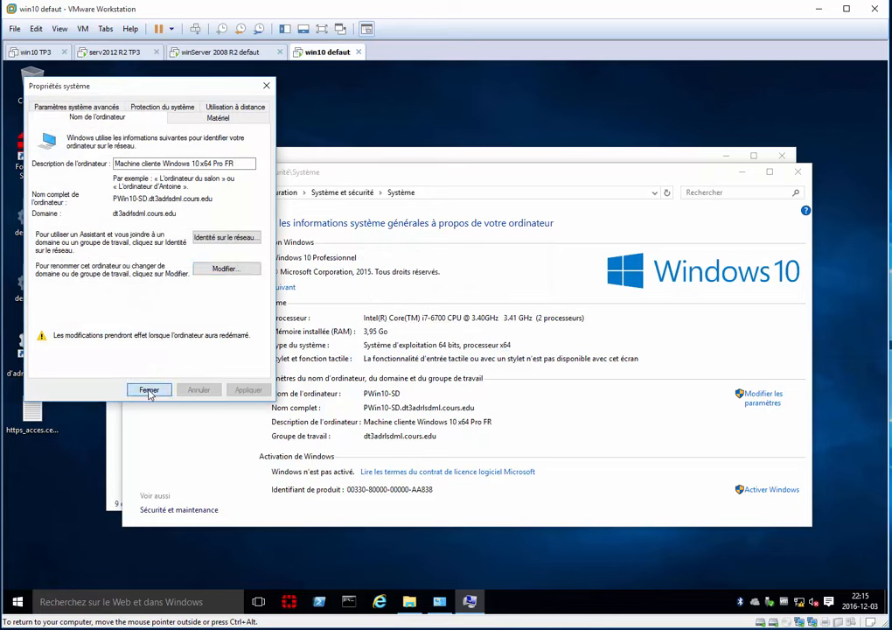
left_click(145, 388)
left_click(378, 349)
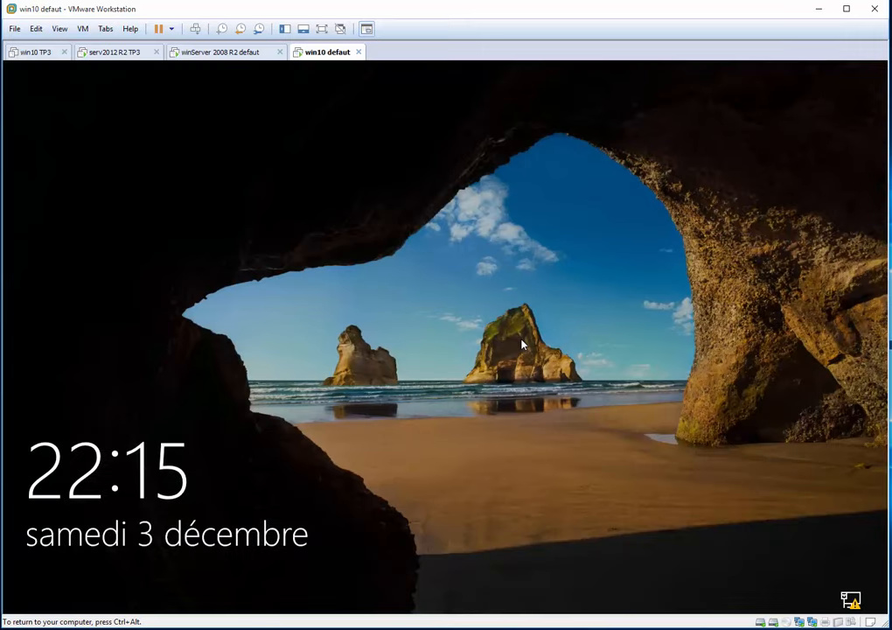
Sign in to Windows 10 as another user with dt3adrlsdml\administrateur and the account password.
left_click(531, 306)
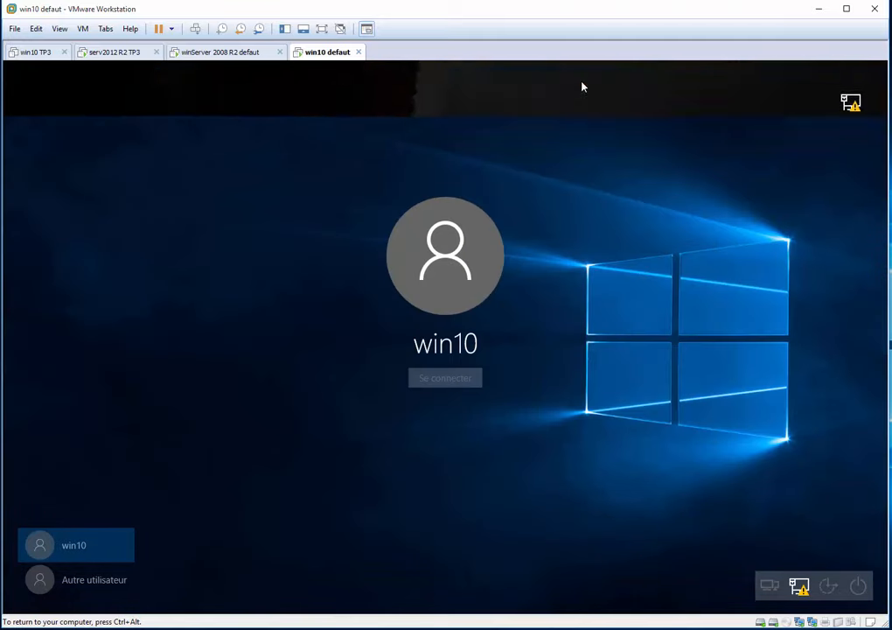
left_click(96, 582)
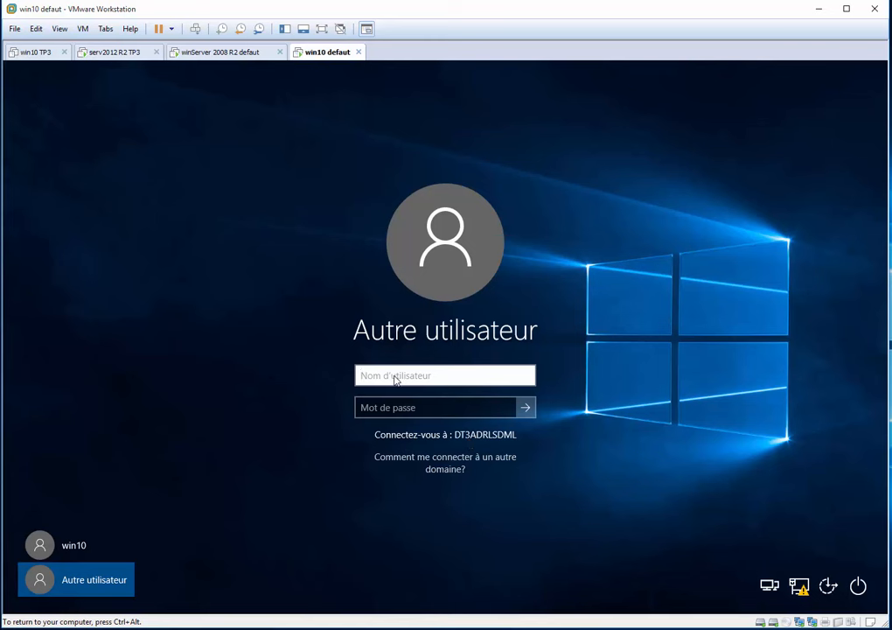
type("administrateur")
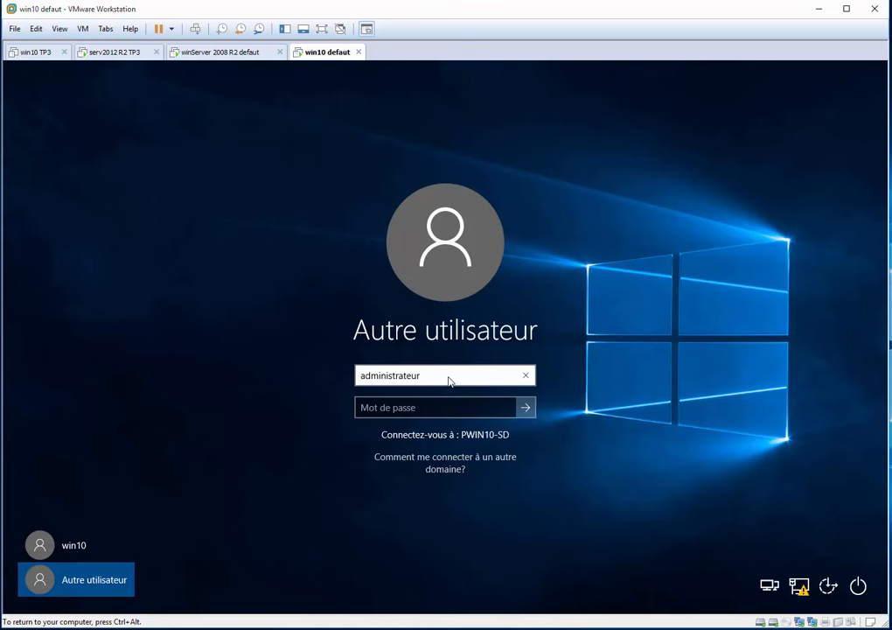
type("\\")
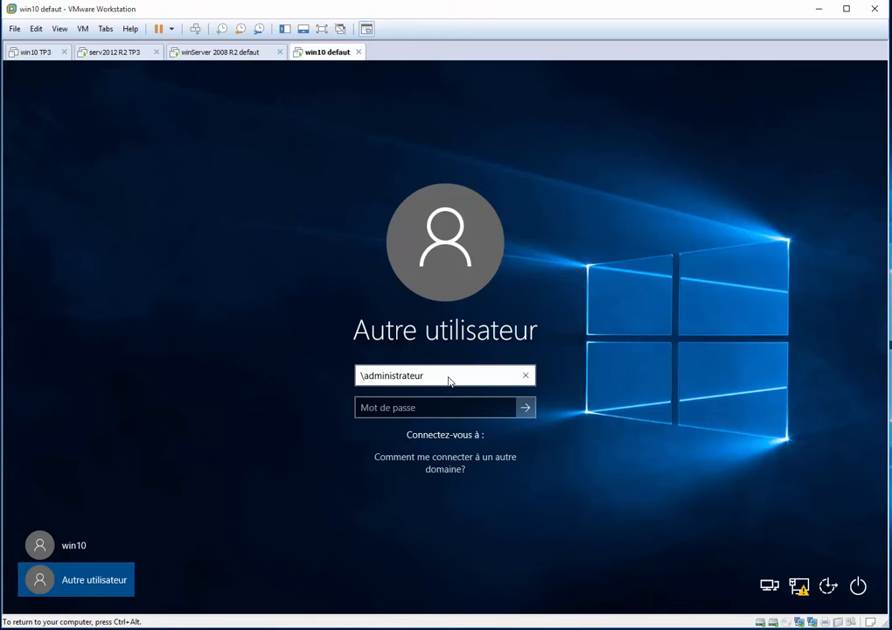
type("dt3ad")
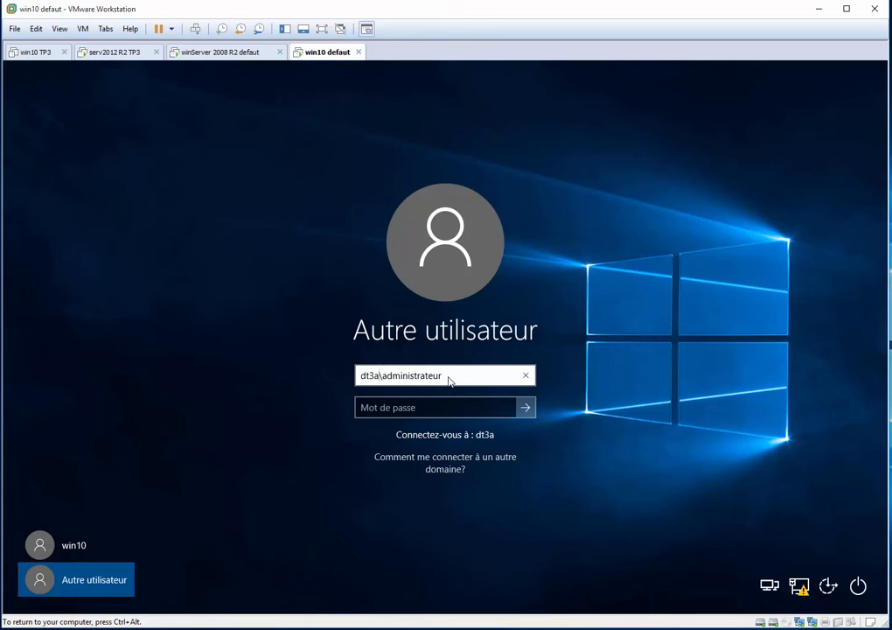
type("rlsdml")
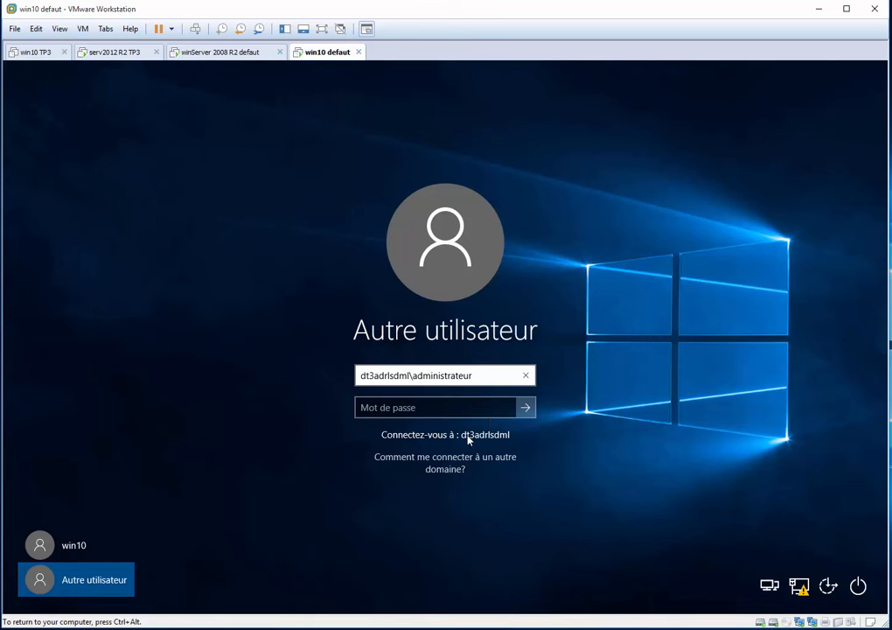
key("Tab")
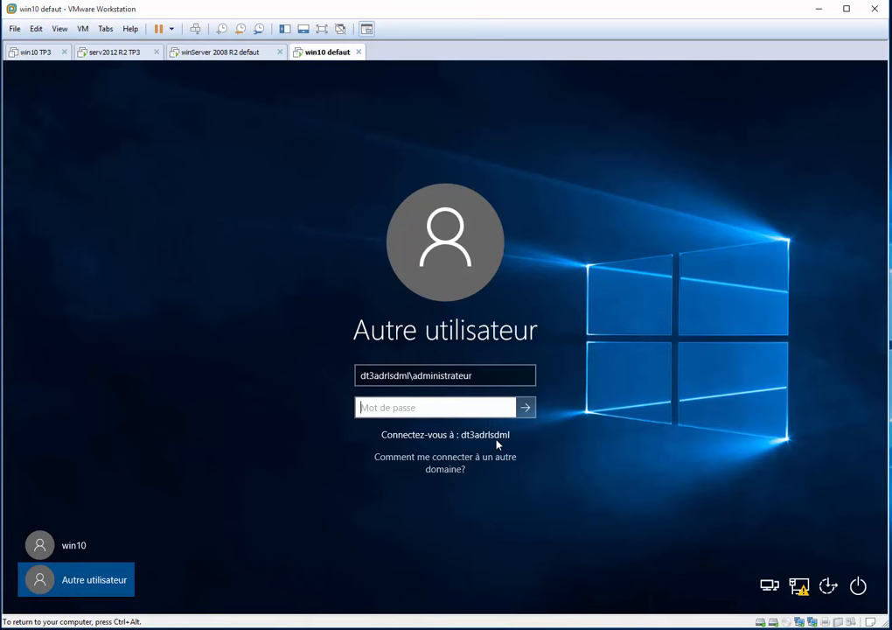
type("*******")
key("Return")
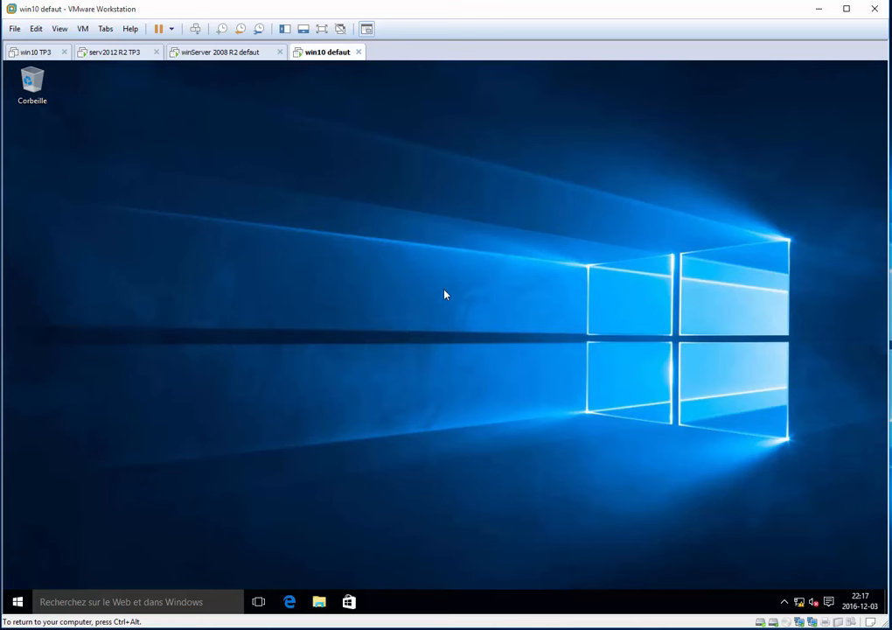
right_click(503, 251)
right_click(335, 235)
left_click(604, 254)
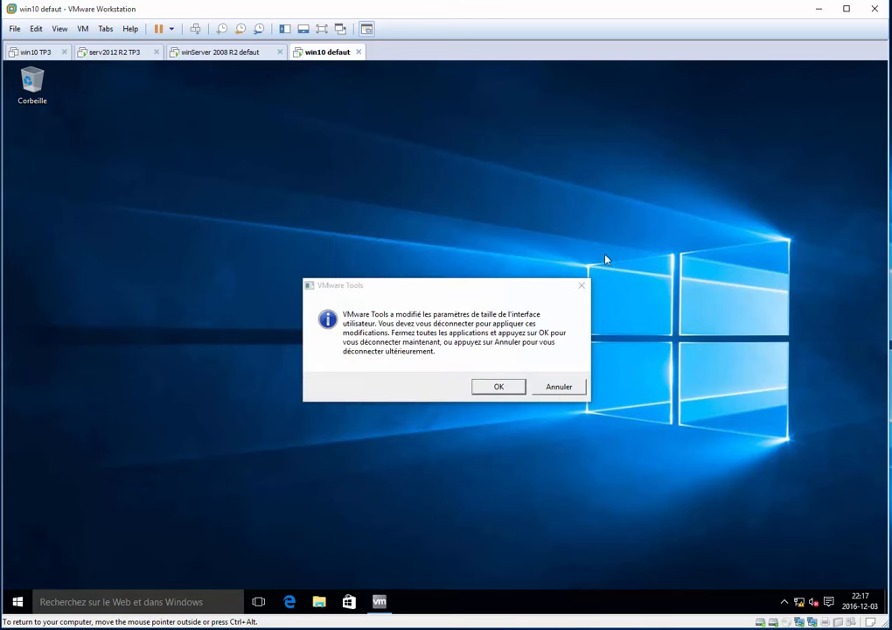
Dismiss the VMware Tools notice, then find and open Outils d'administration through a search for "outil" in the Panneau de configuration.
left_click(559, 387)
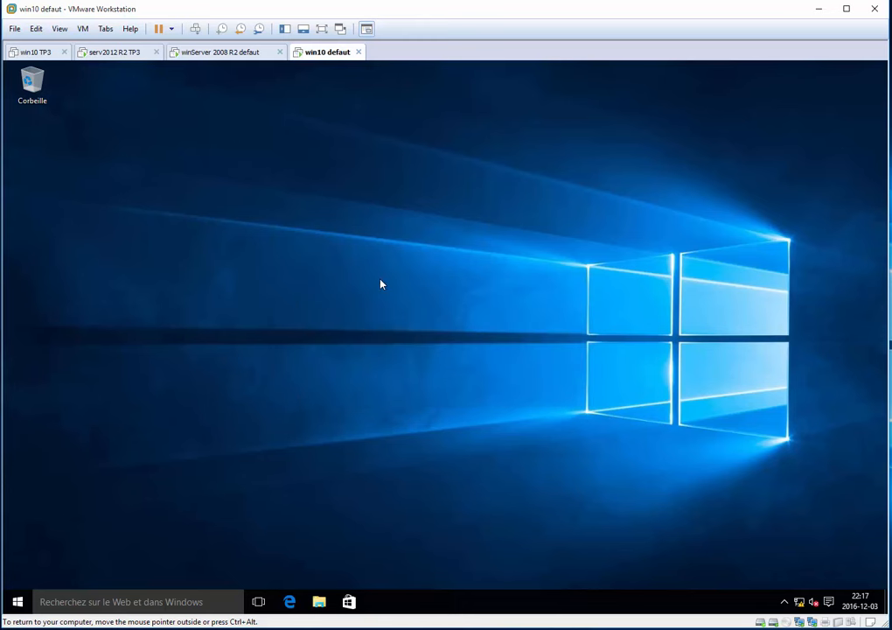
key("super+e")
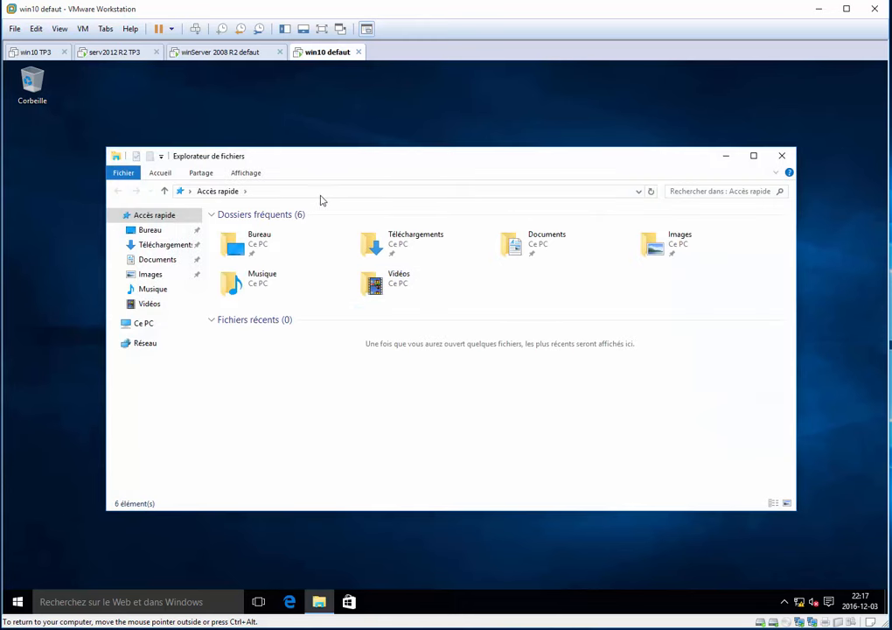
left_click(320, 194)
type("pan")
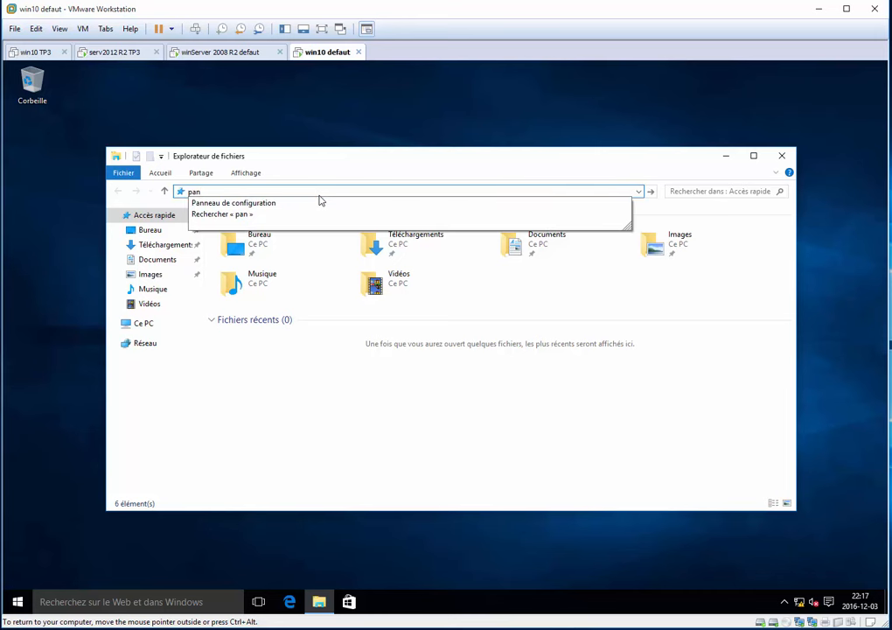
key("Down")
key("Return")
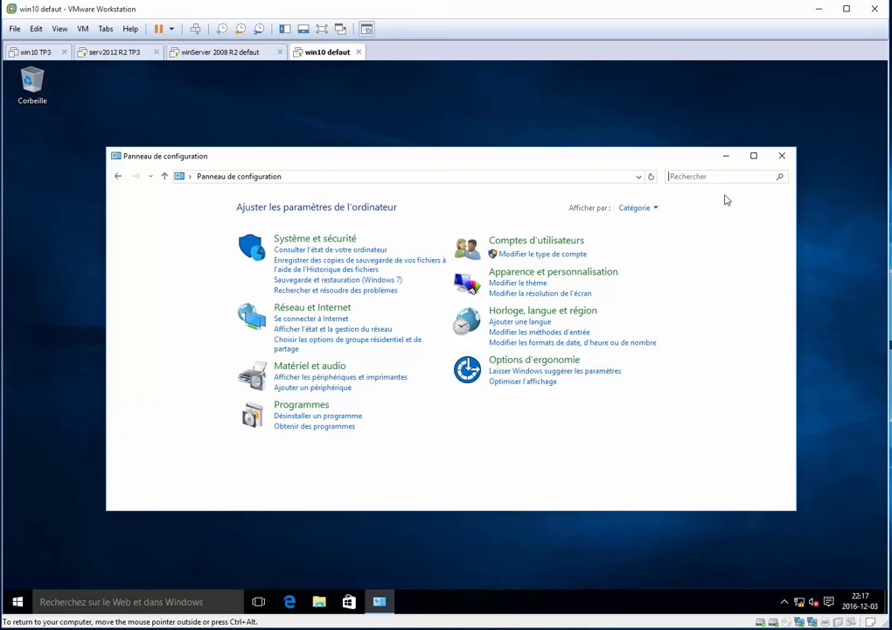
type("outil")
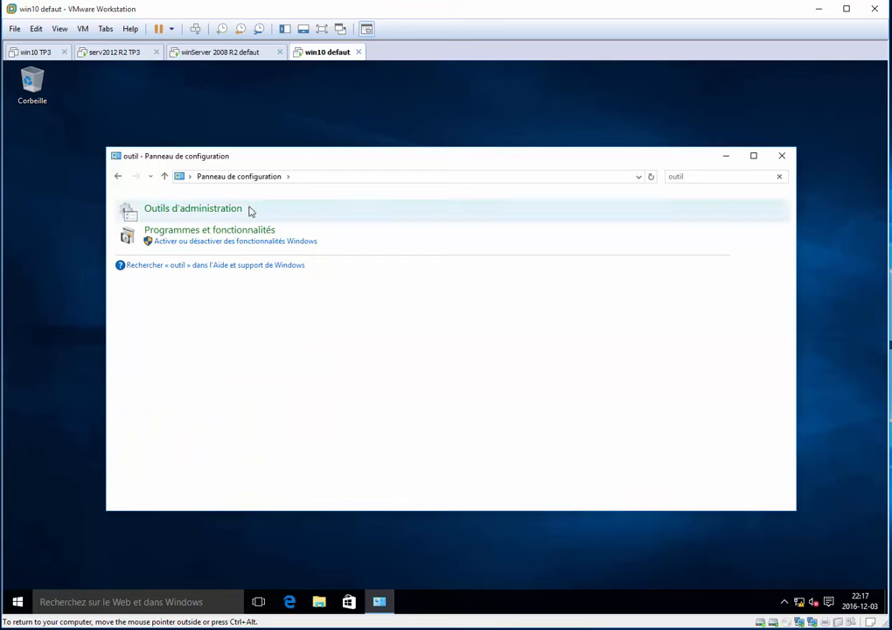
left_click(196, 215)
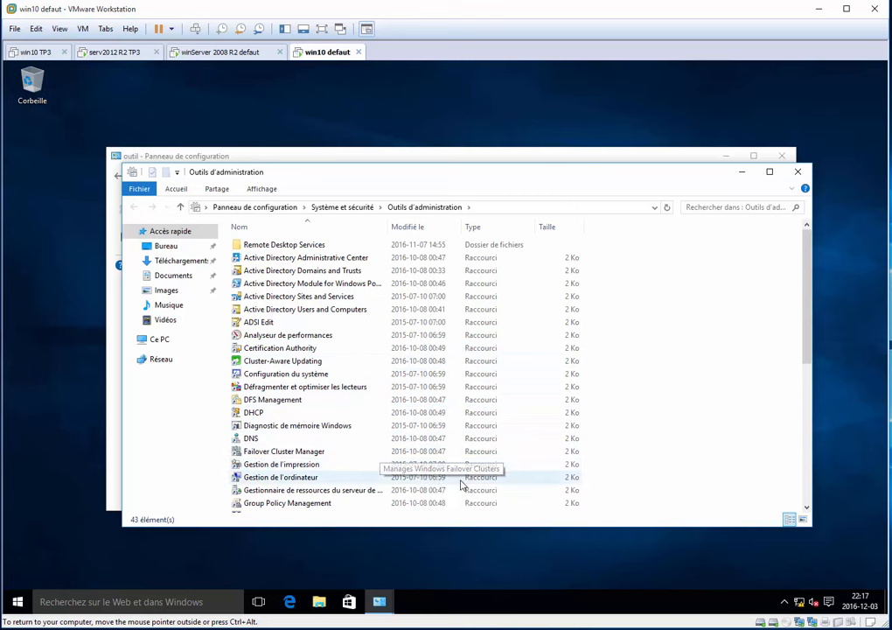
Find DFS Management among the administration tools with the search "dfs", launch it maximized and close the leftover windows.
left_click(716, 207)
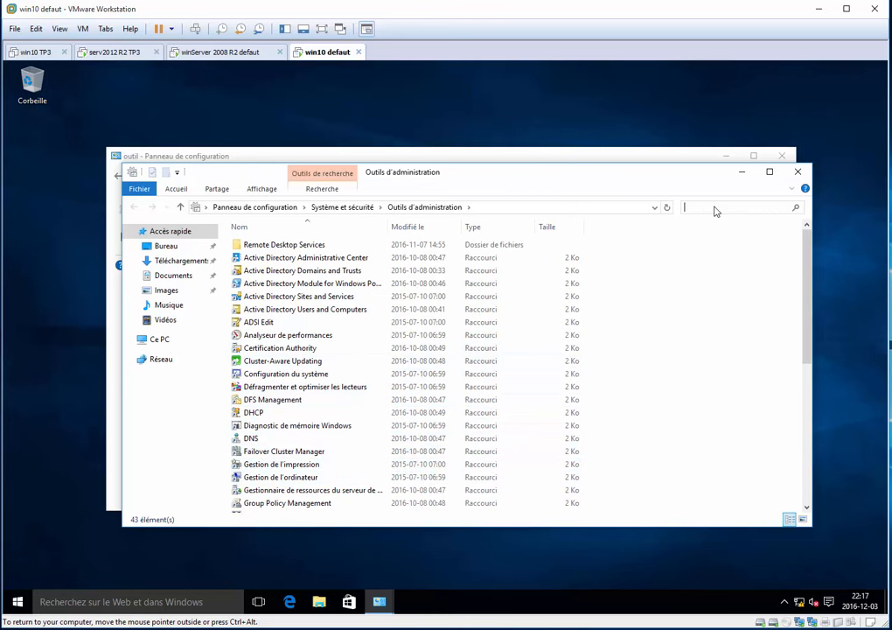
type("dfs")
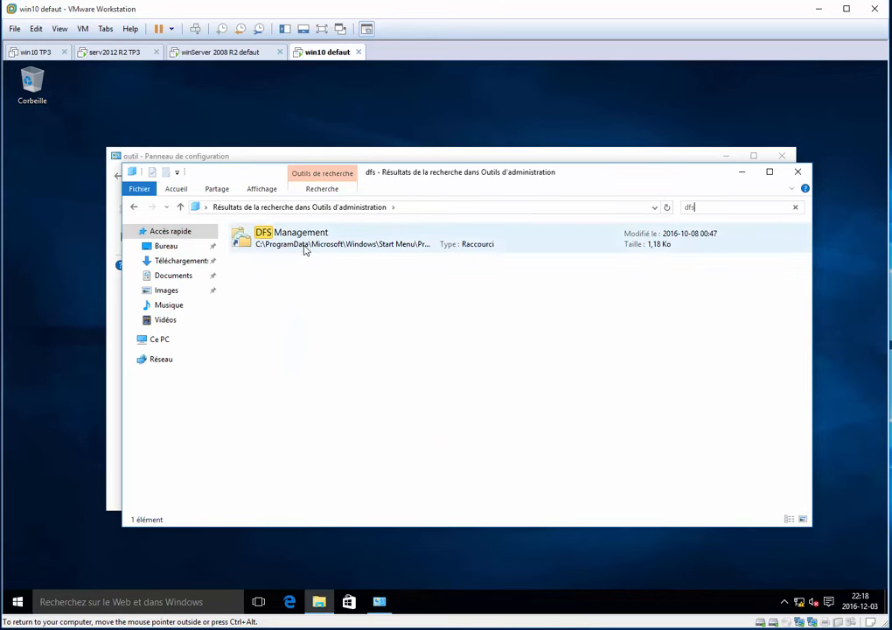
double_click(305, 248)
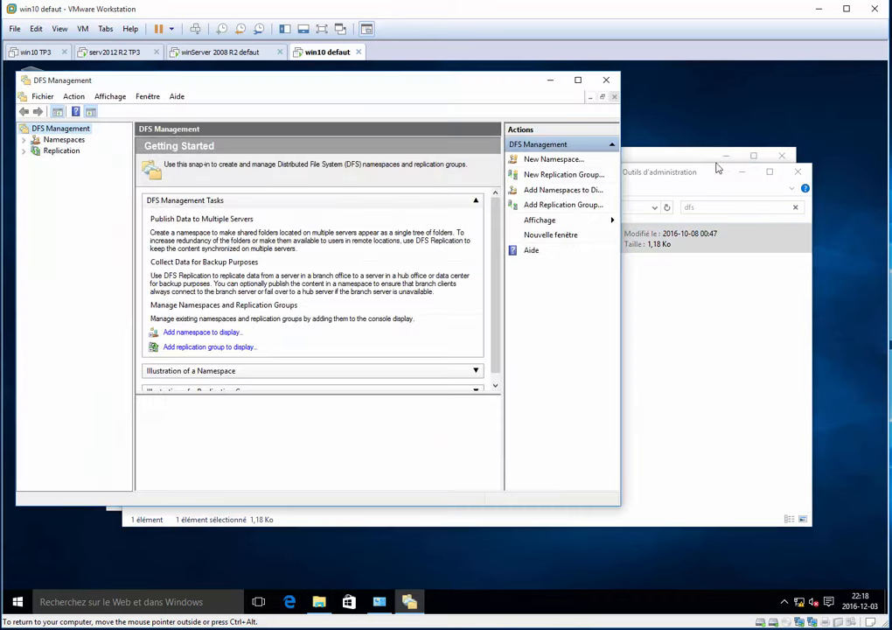
left_click(796, 171)
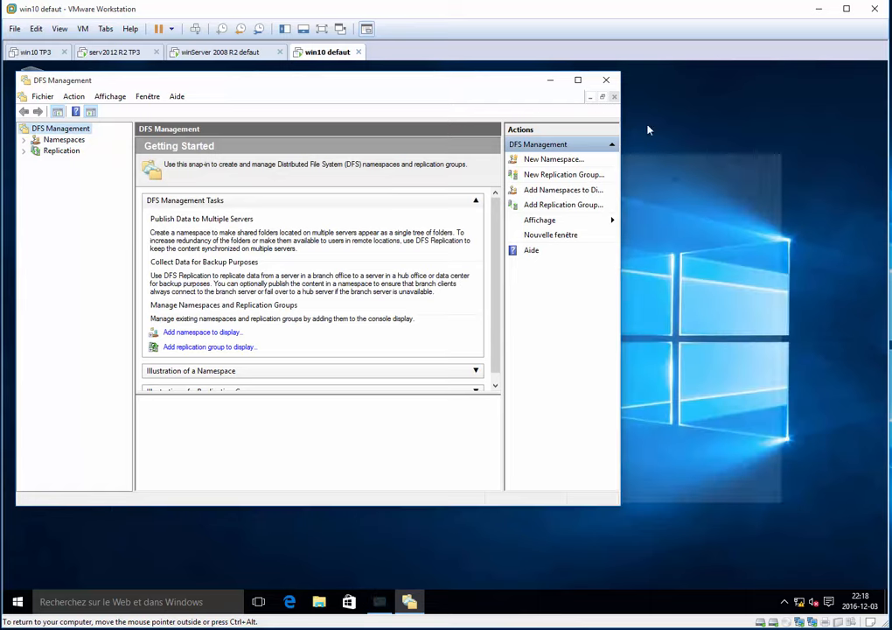
left_click(577, 80)
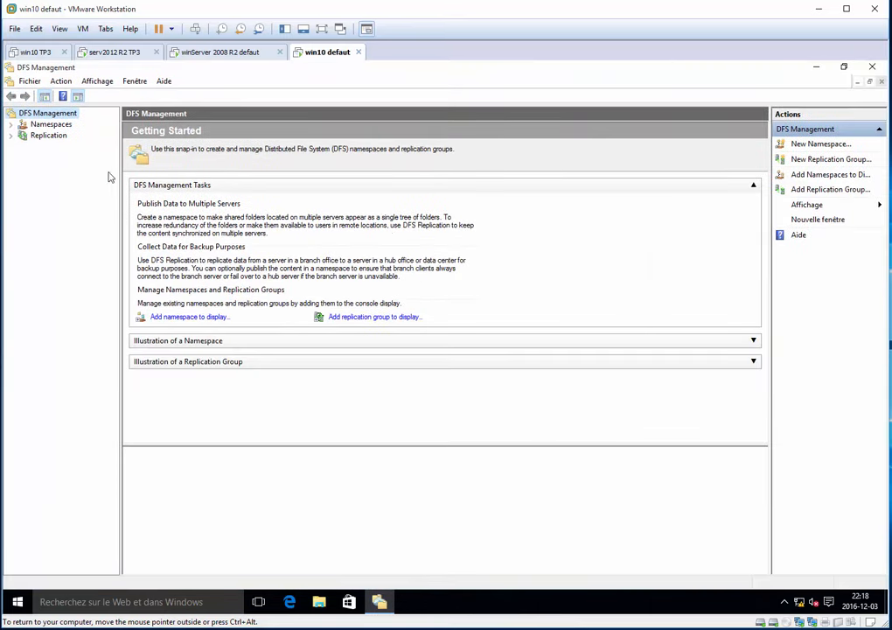
Start a new DFS namespace and list all the computers of the domain to choose its server.
left_click(50, 124)
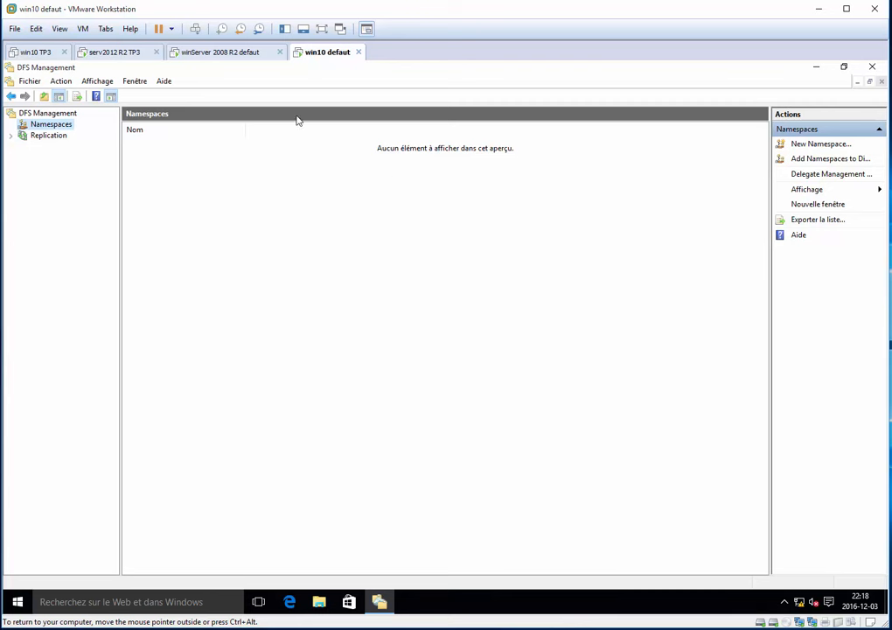
right_click(73, 130)
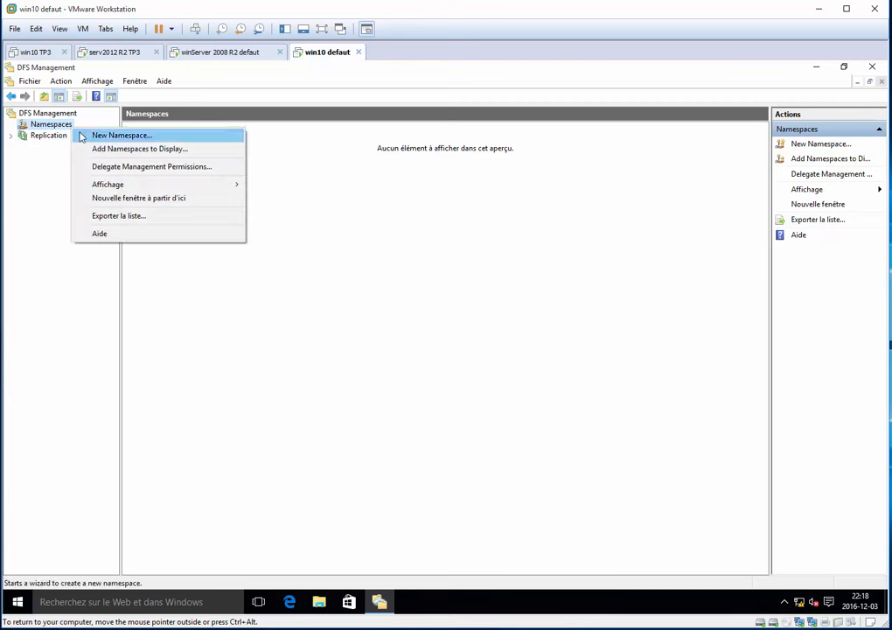
left_click(201, 140)
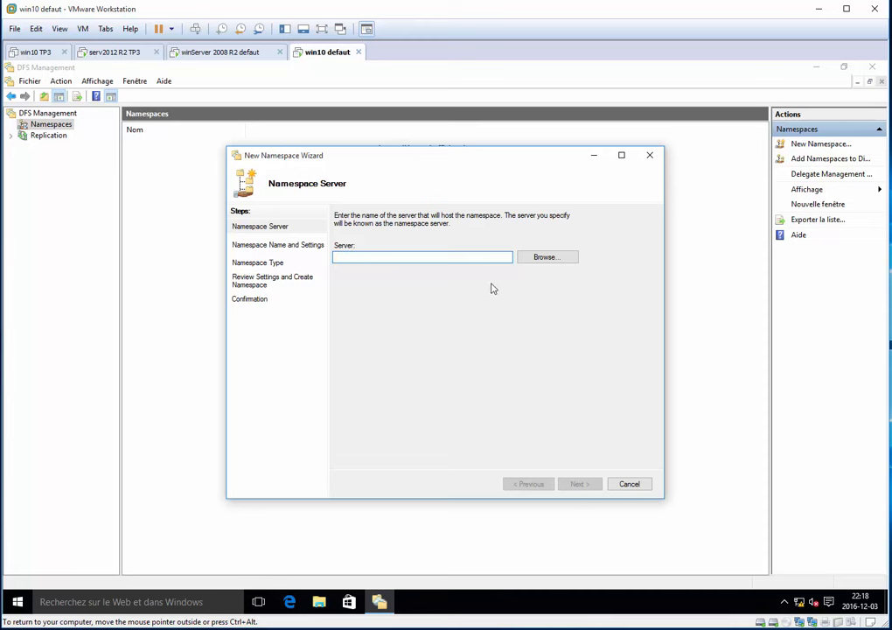
left_click(544, 258)
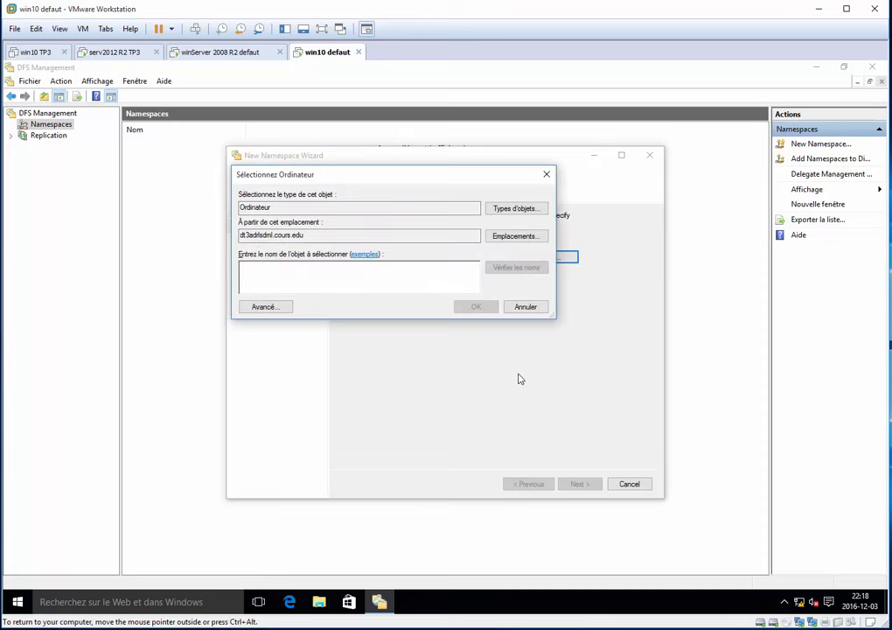
left_click(273, 310)
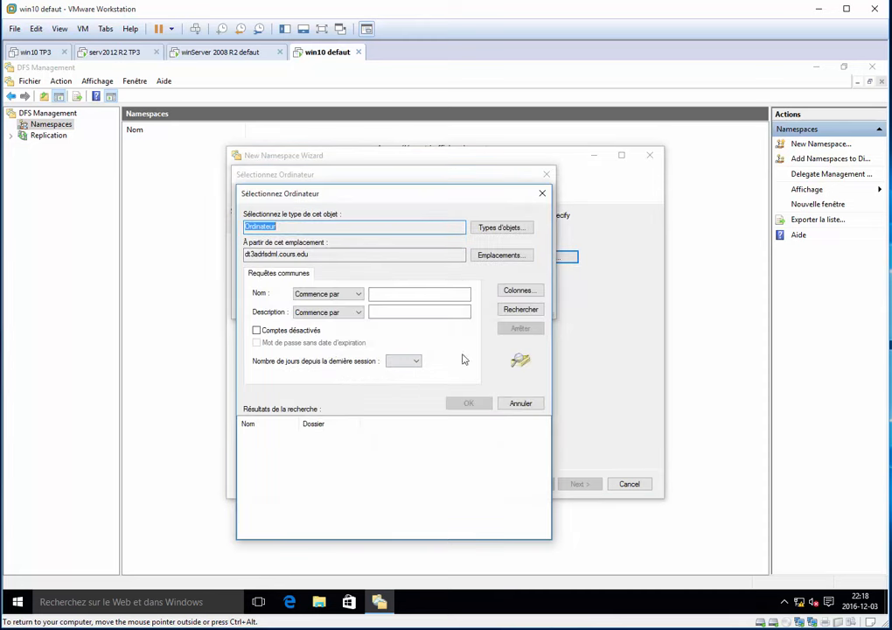
left_click(519, 310)
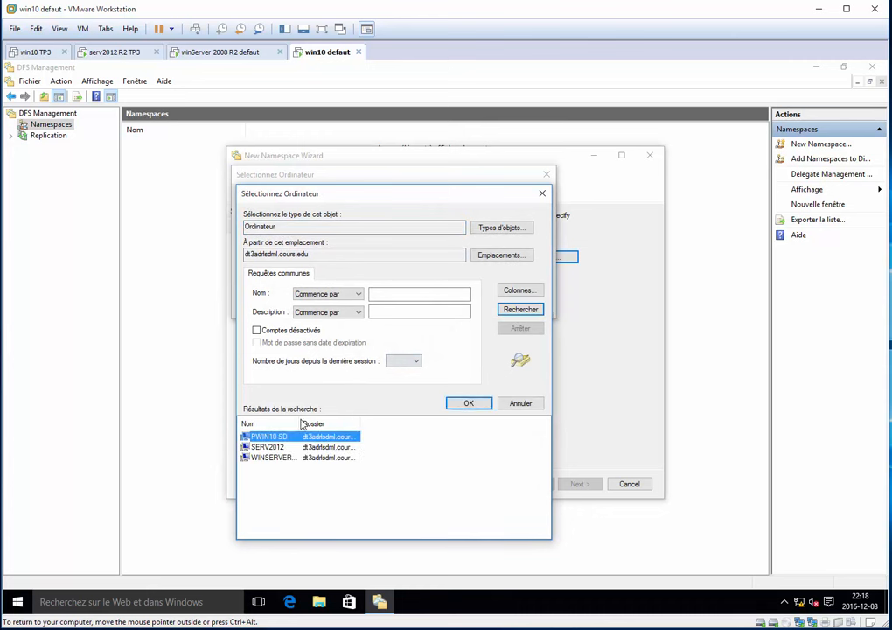
Choose SERV2012 from the found computers as the namespace server and continue to the name and settings.
left_click_drag(300, 421, 381, 422)
left_click(274, 447)
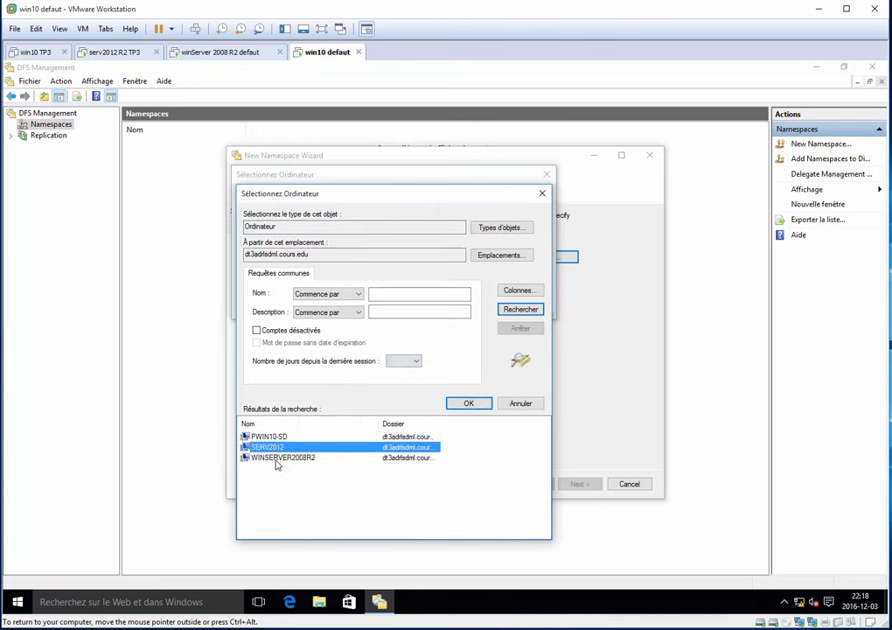
left_click(276, 458)
left_click(283, 437)
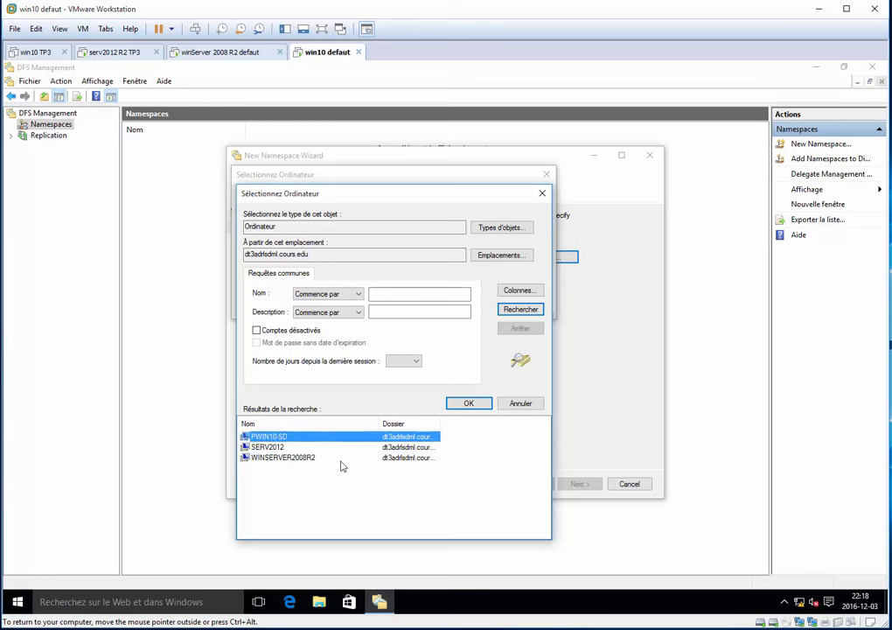
left_click(293, 457)
left_click(274, 448)
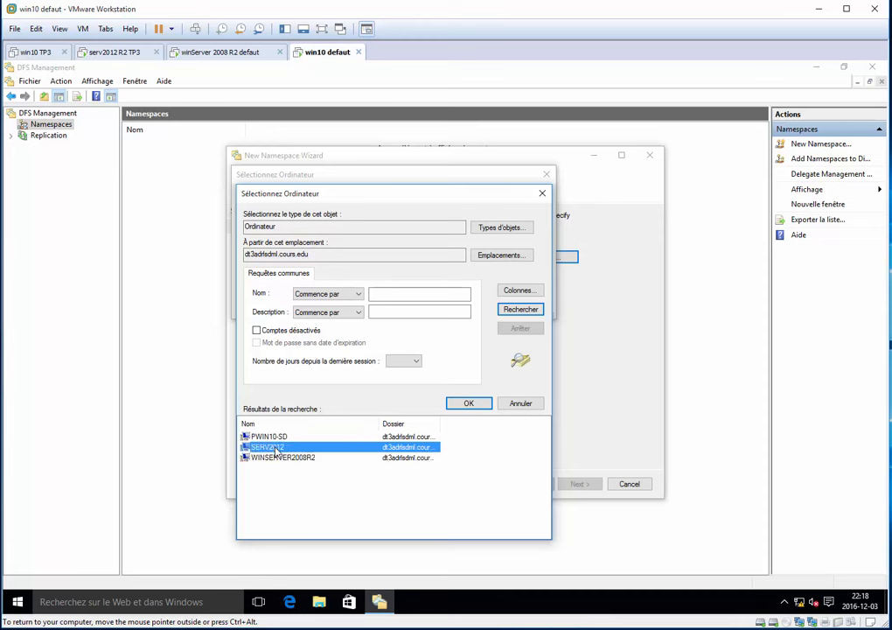
key("Return")
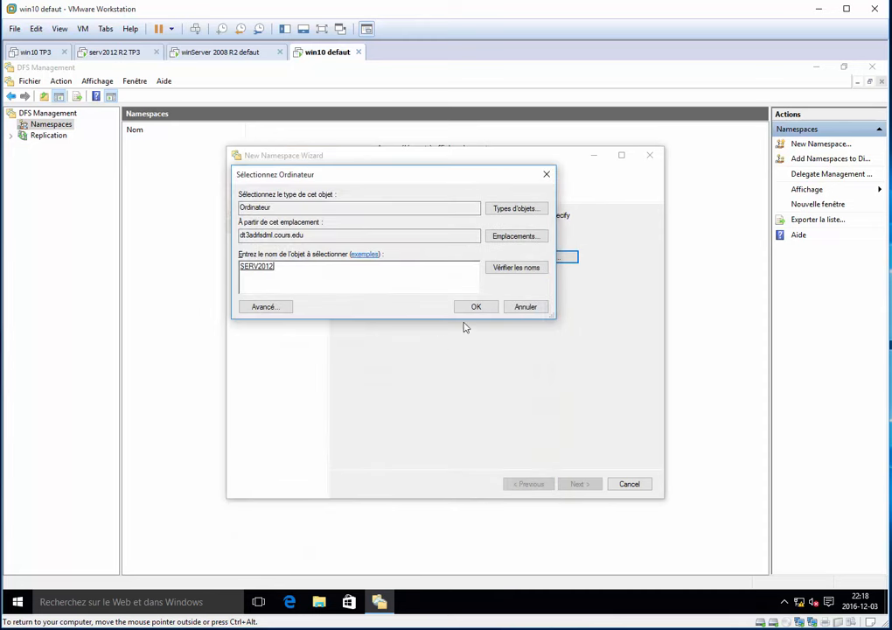
left_click(473, 308)
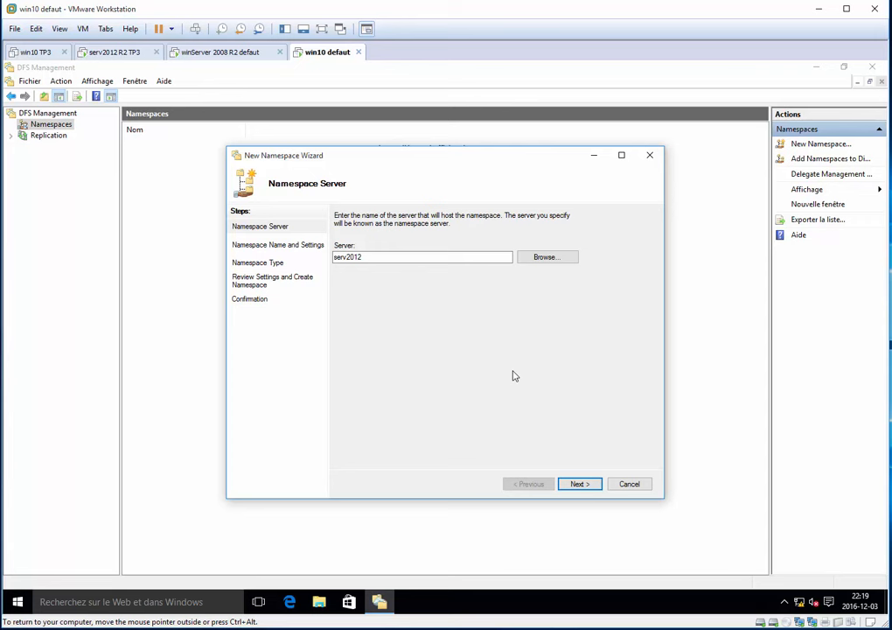
key("Return")
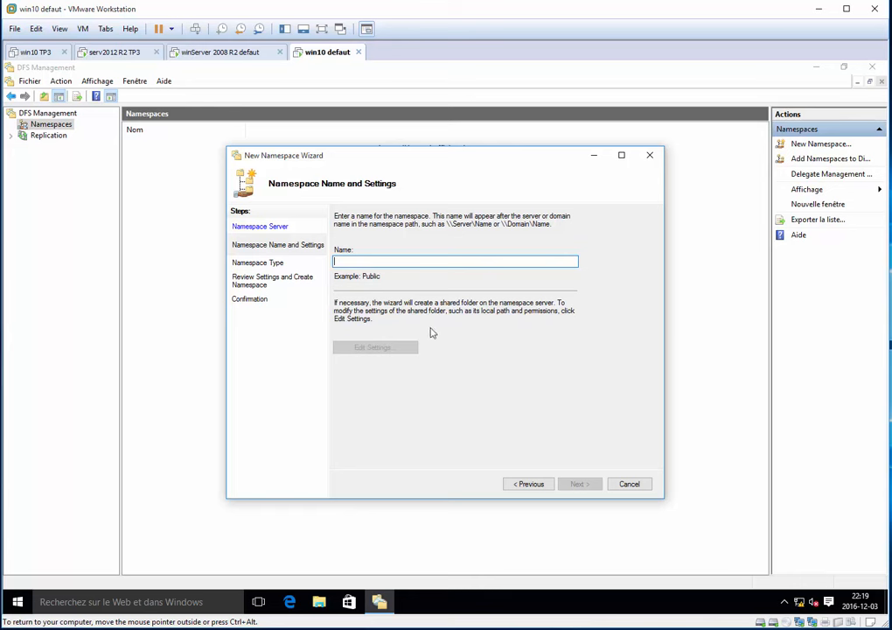
Name the namespace DFS_via_windows10 and give administrators full access and other users read and write permissions on its shared folder.
type("DFS_via_windows10")
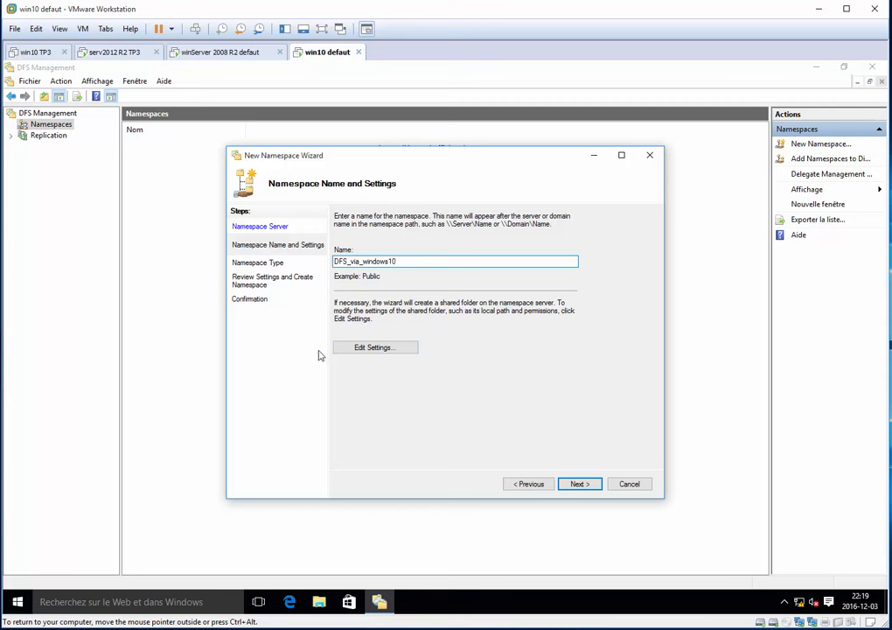
left_click(358, 349)
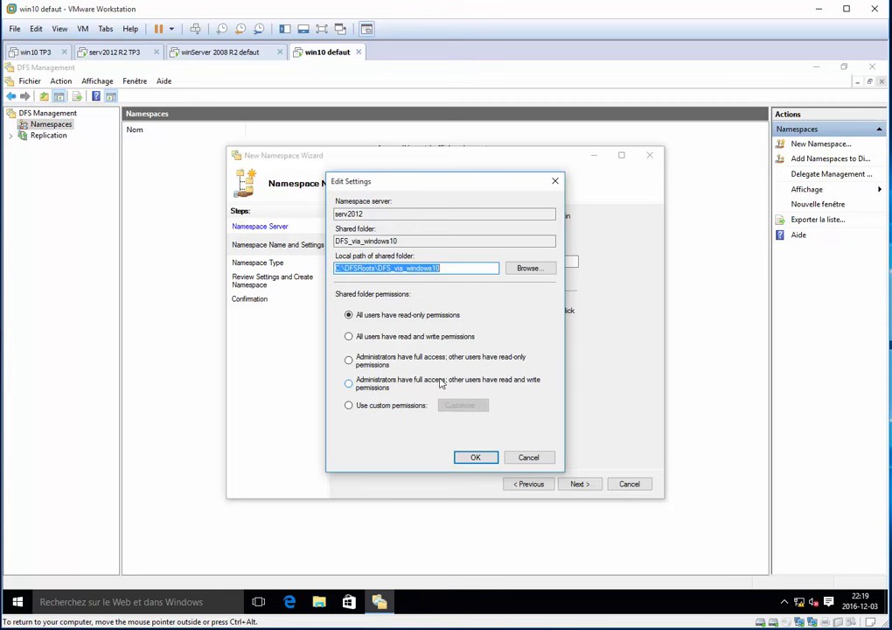
left_click(382, 386)
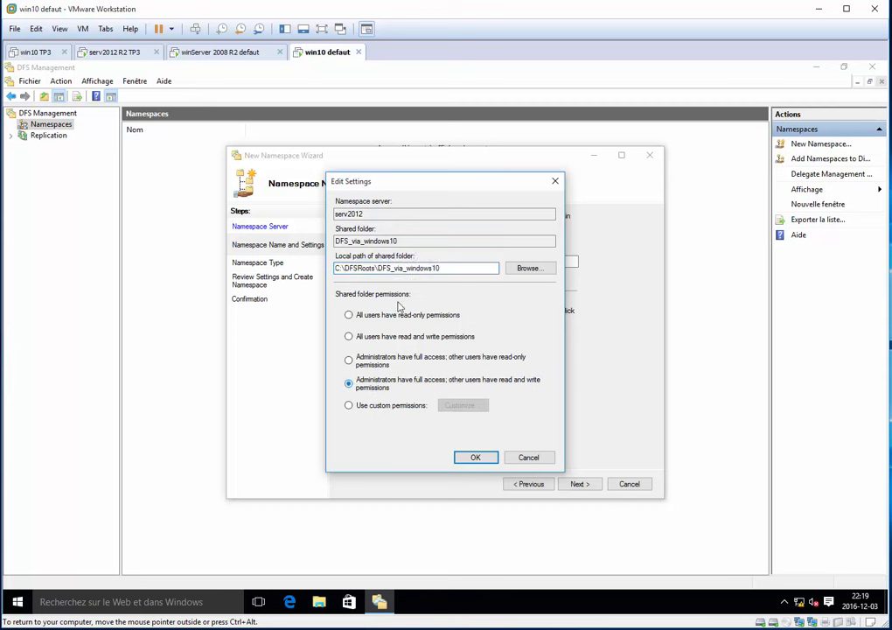
Set the local path of the shared folder to E:\DFS_via_windows10, accept the settings and continue to the namespace type.
left_click(530, 269)
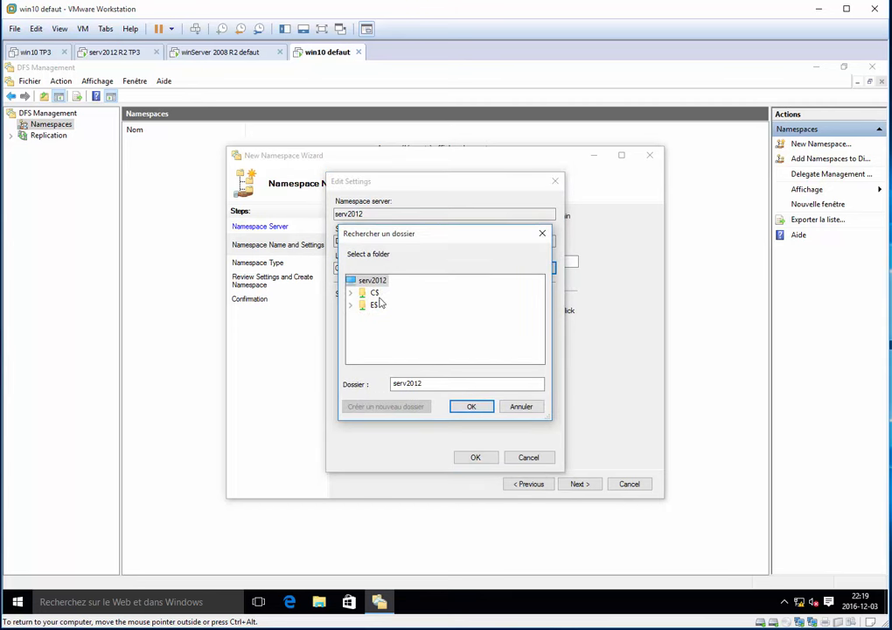
double_click(376, 303)
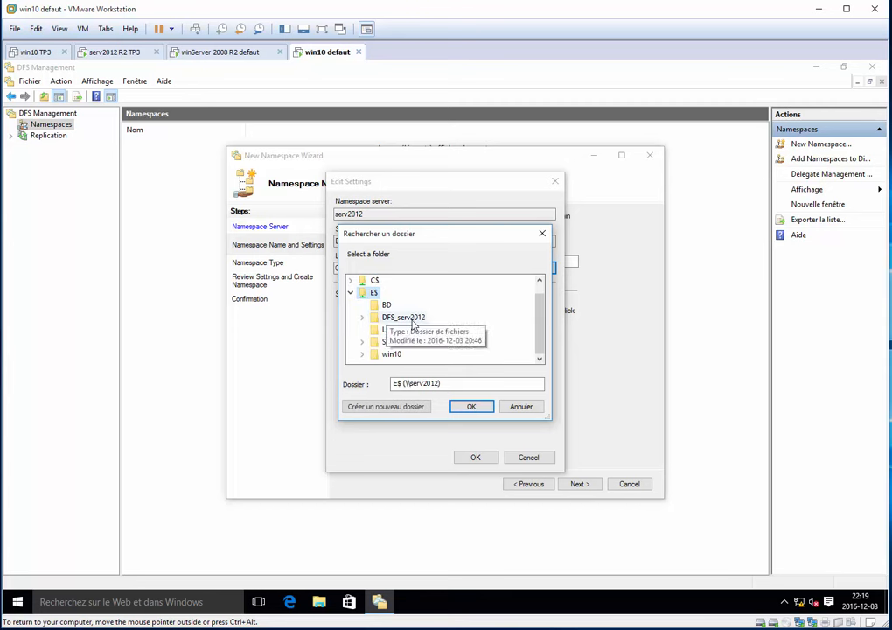
left_click(470, 406)
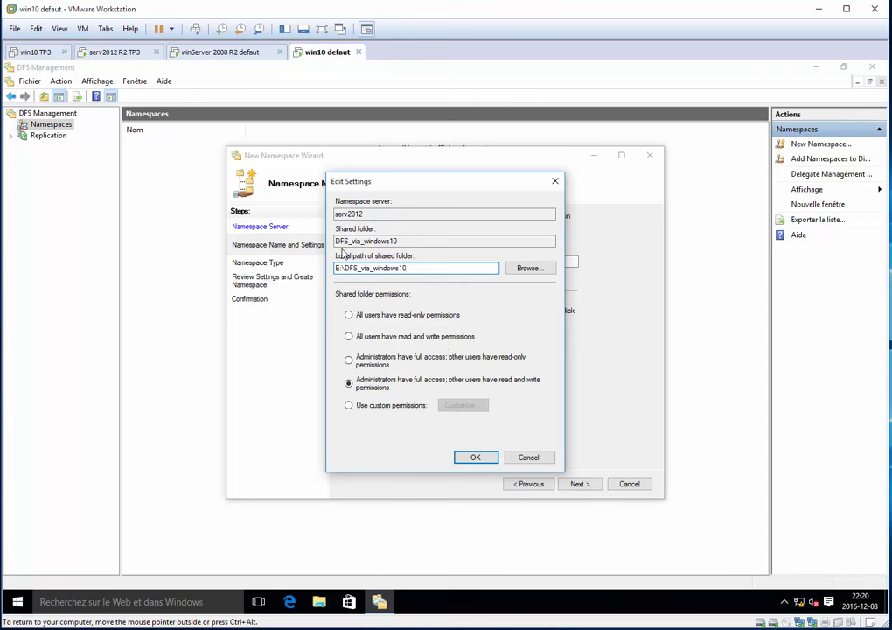
left_click(476, 457)
left_click(579, 484)
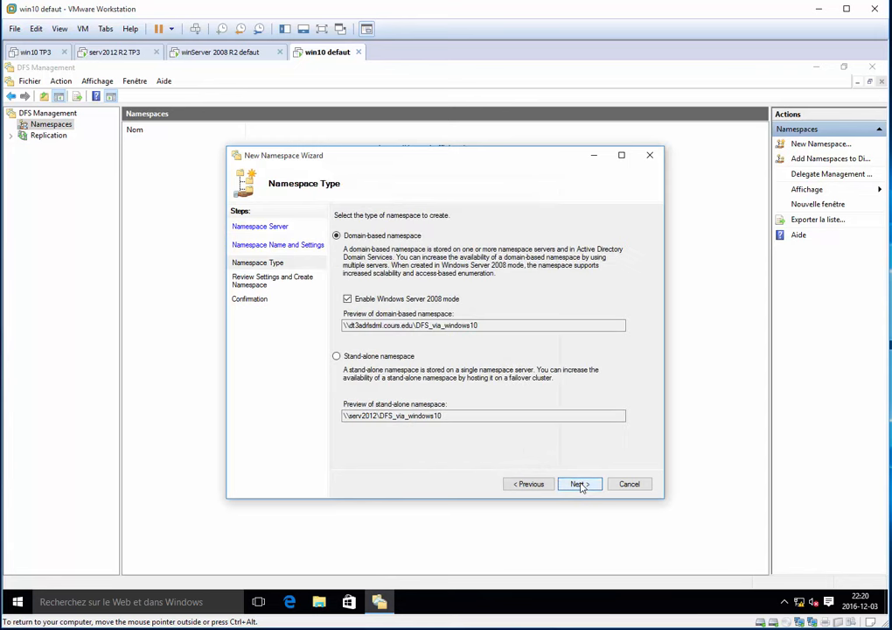
Create the namespace as domain-based in Windows Server 2008 mode, close the wizard and display the new namespace.
left_click_drag(488, 327, 335, 319)
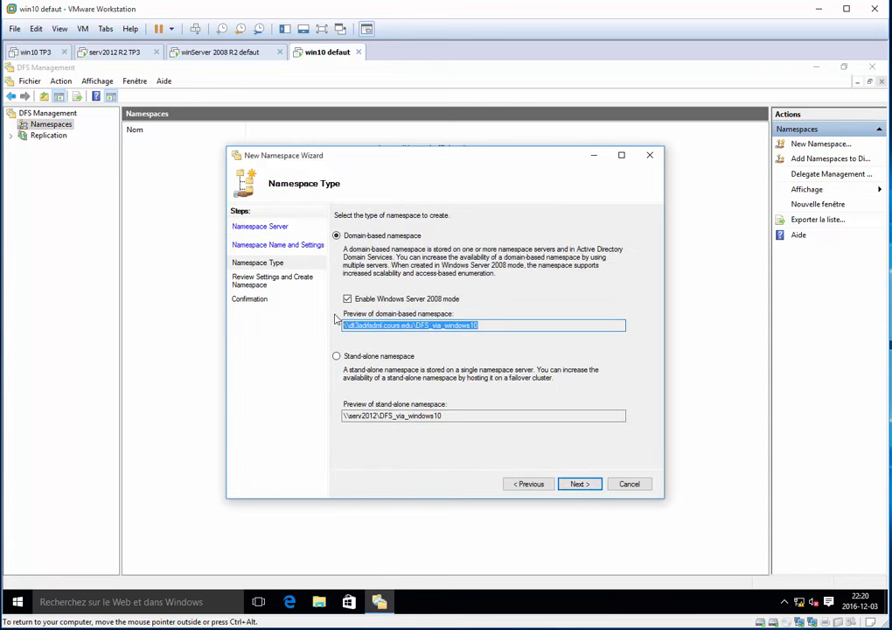
left_click(579, 484)
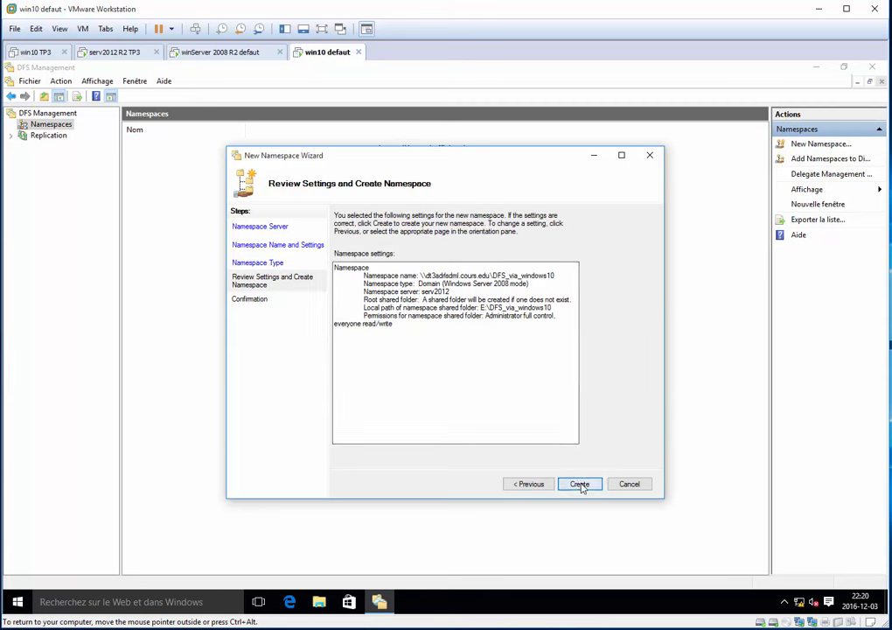
left_click(580, 484)
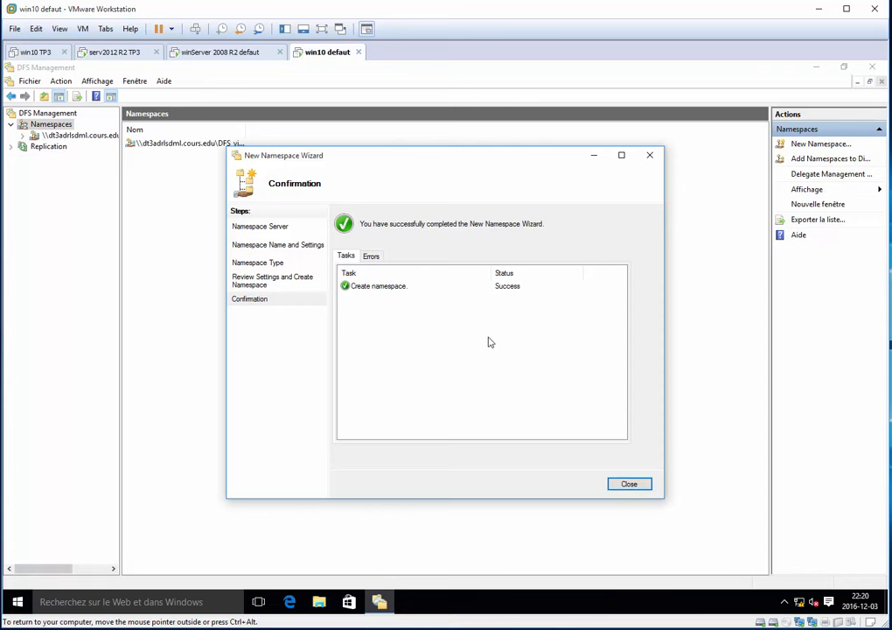
left_click(630, 483)
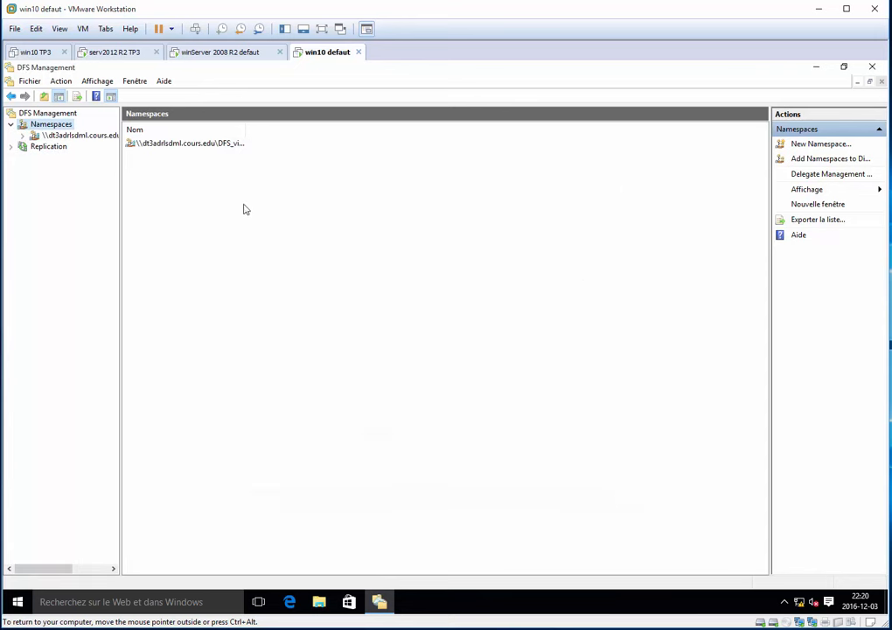
left_click(93, 137)
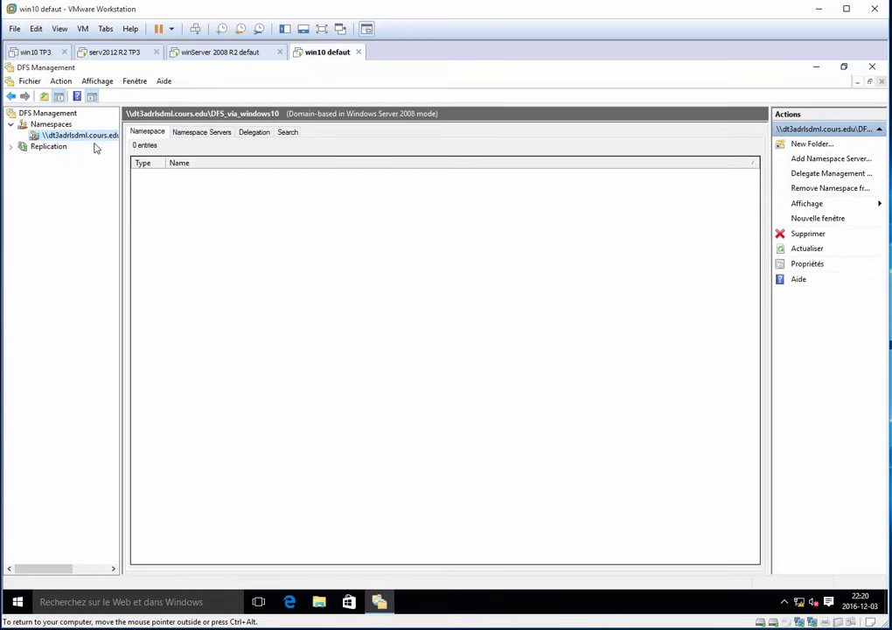
Hide the actions pane in the DFS console and widen the console tree to show the full namespace path.
left_click(100, 80)
left_click(110, 97)
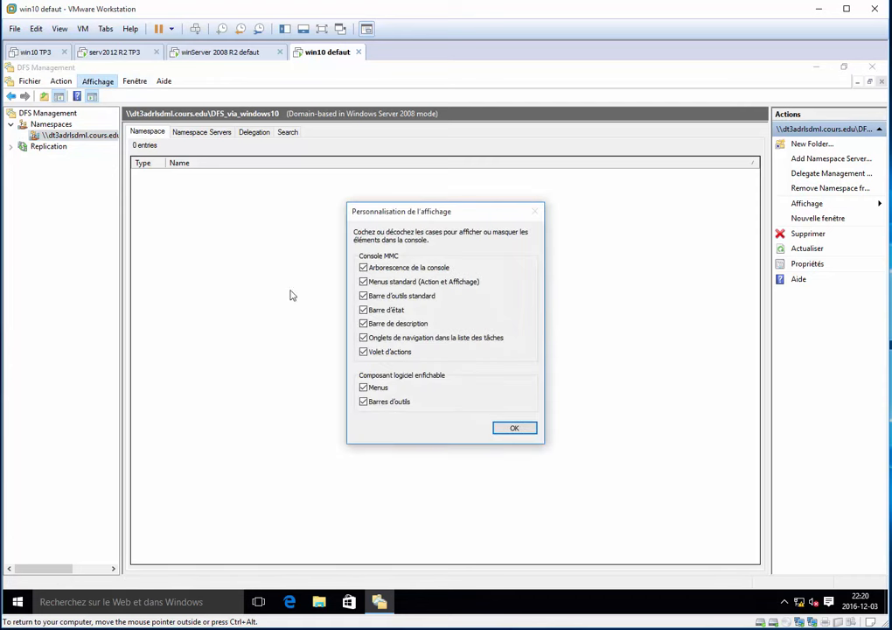
left_click(363, 352)
left_click(514, 427)
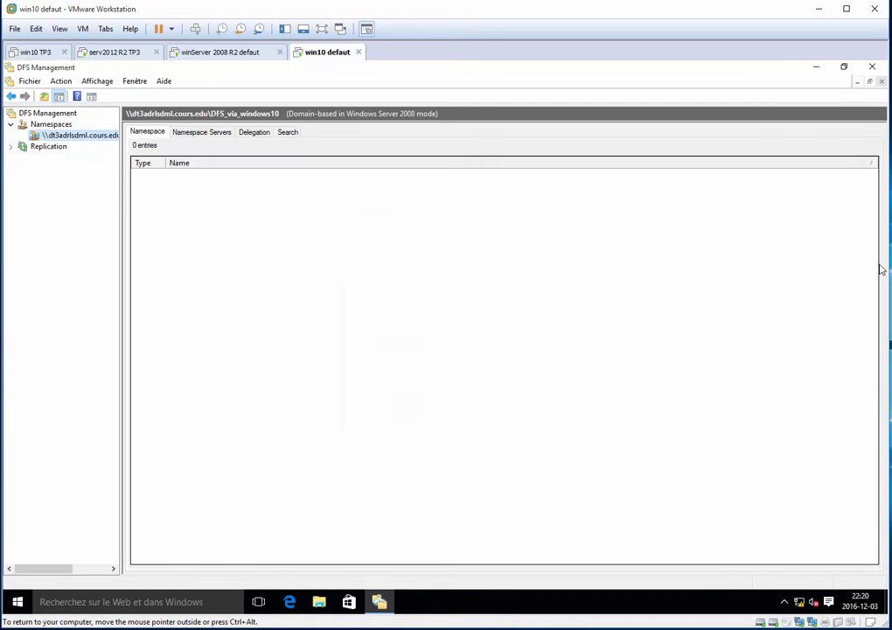
left_click_drag(124, 267, 228, 274)
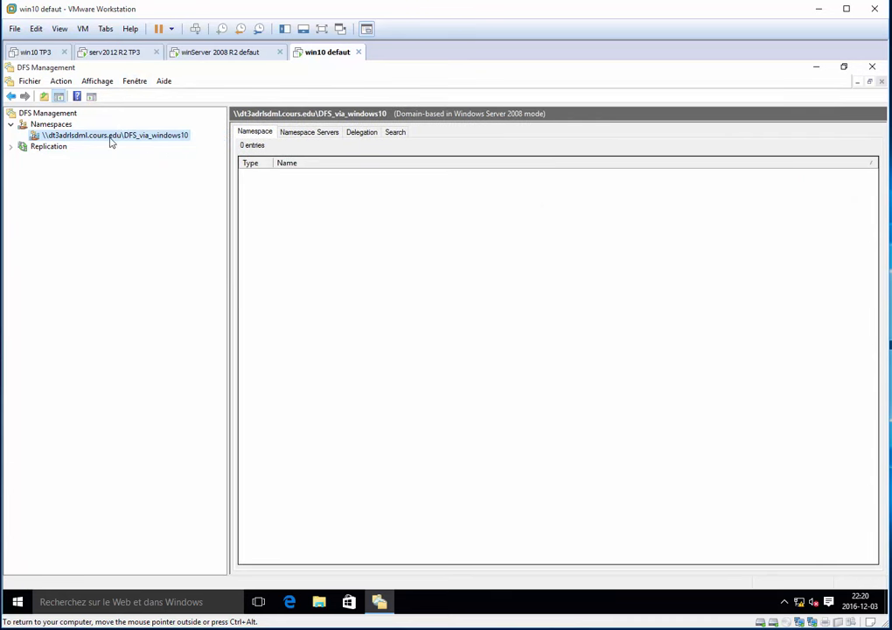
Start a new folder named test_windows10 in the DFS_via_windows10 namespace.
right_click(173, 143)
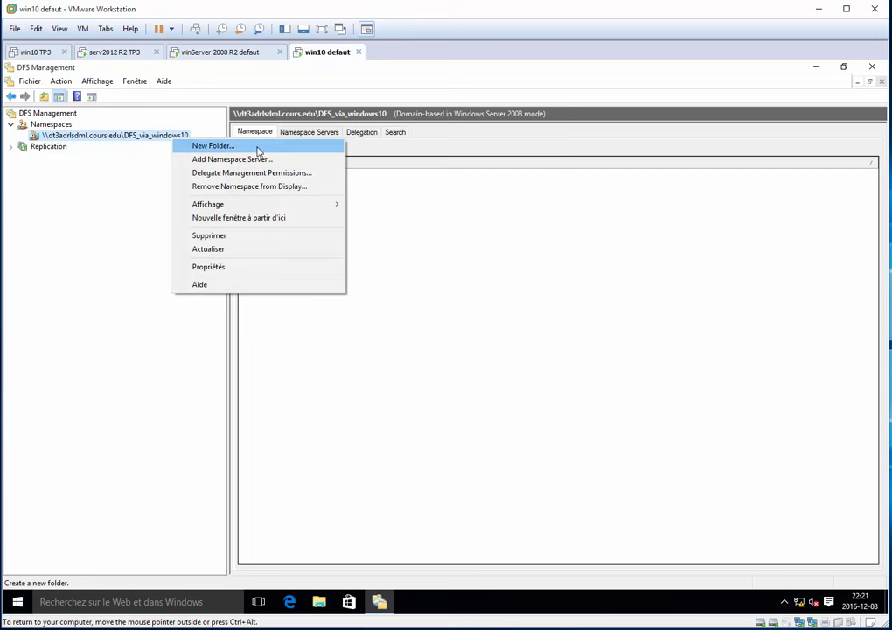
left_click(230, 151)
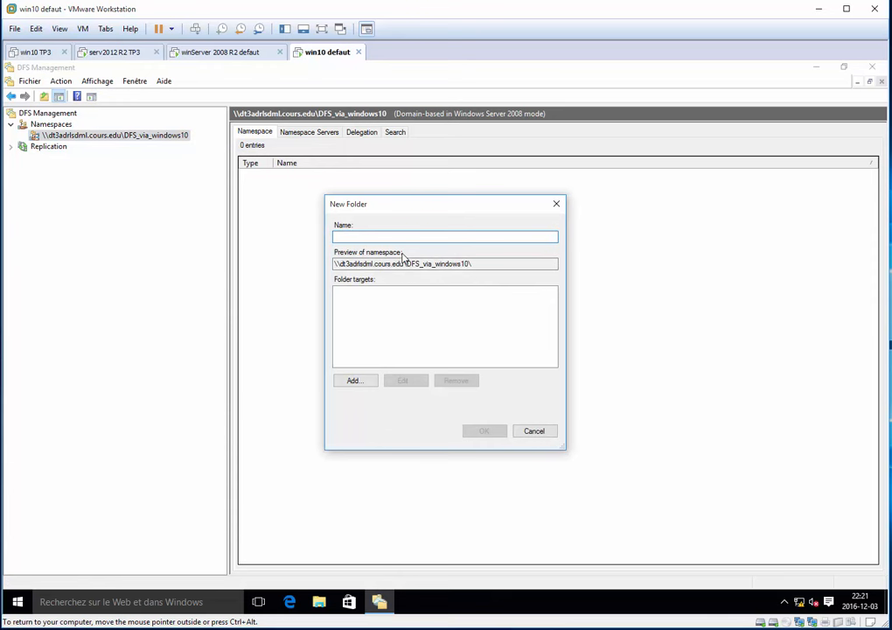
type("test_windows10")
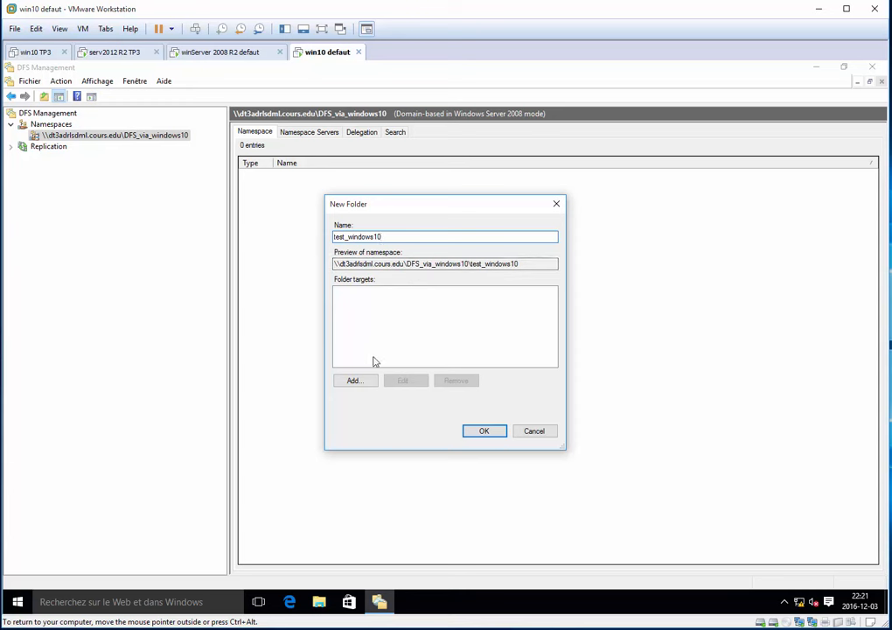
Add \\serv2012\test_windows10 as the folder target of the new folder.
left_click(352, 384)
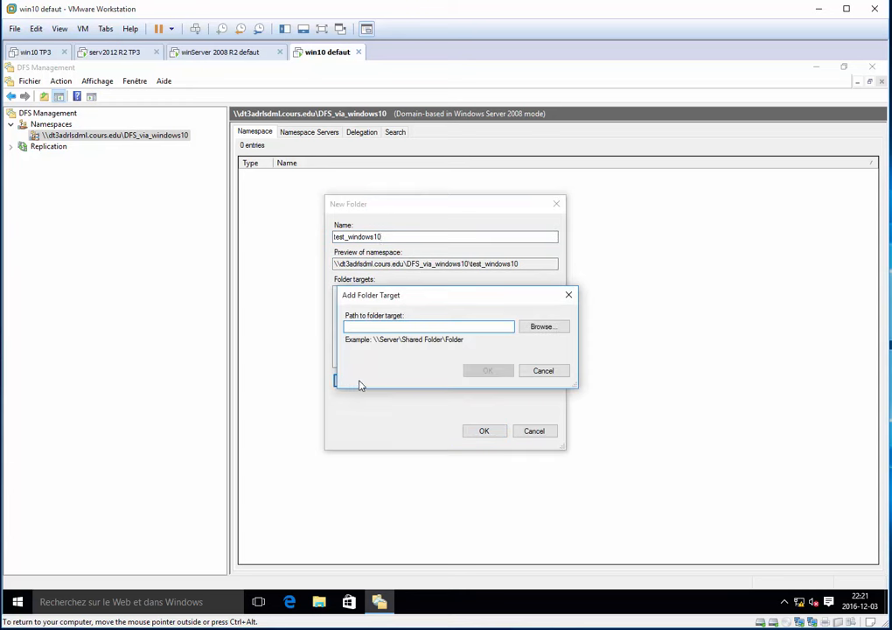
left_click(527, 329)
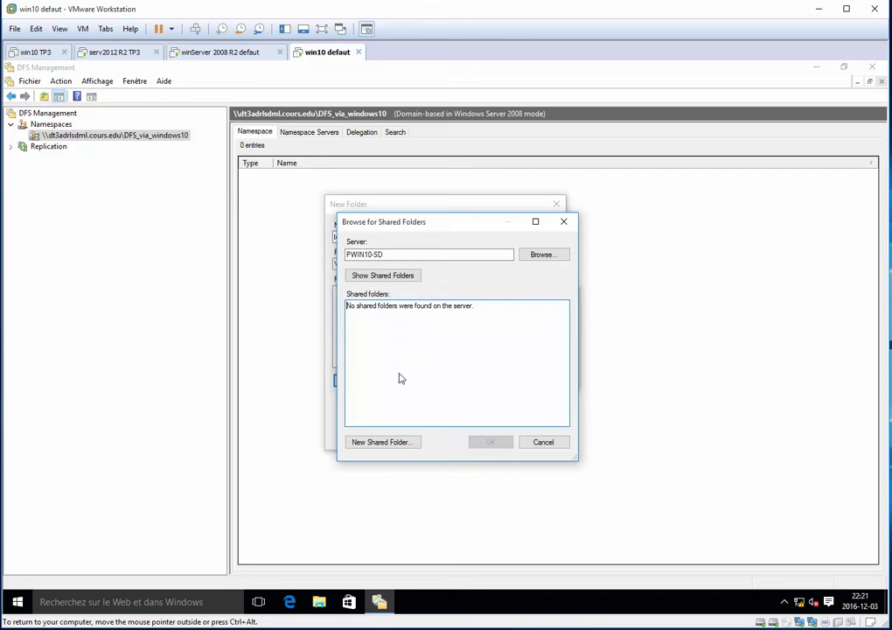
left_click(546, 445)
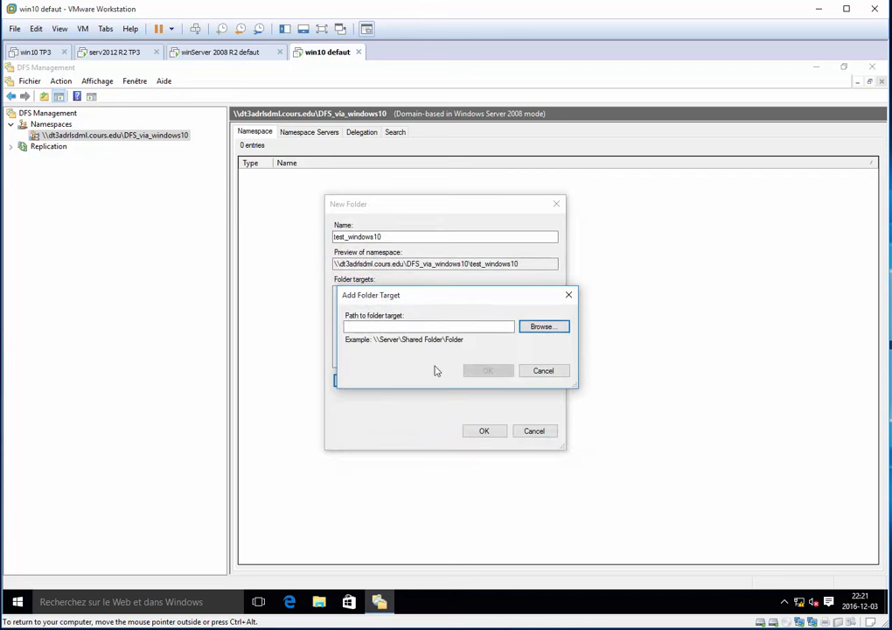
left_click(390, 329)
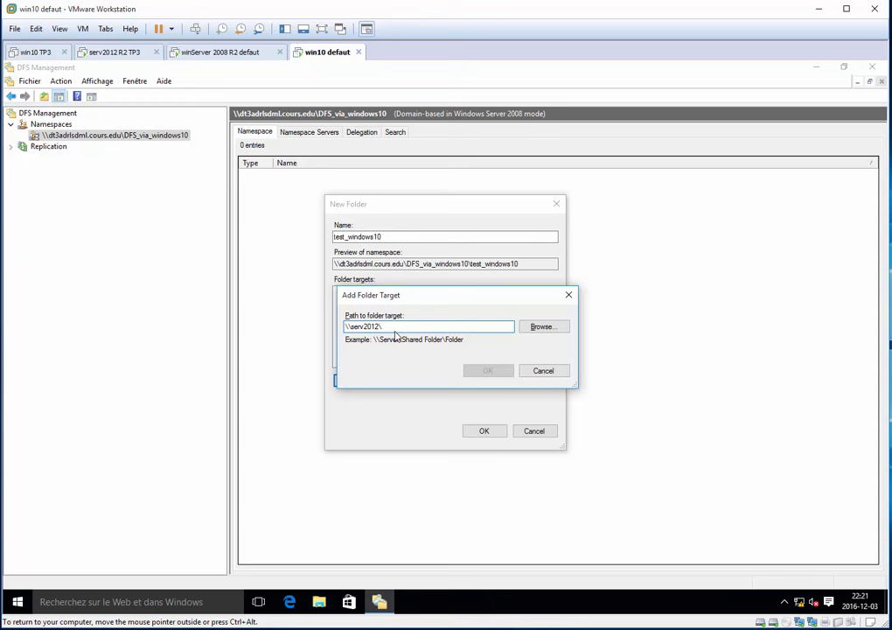
type("test_windows10")
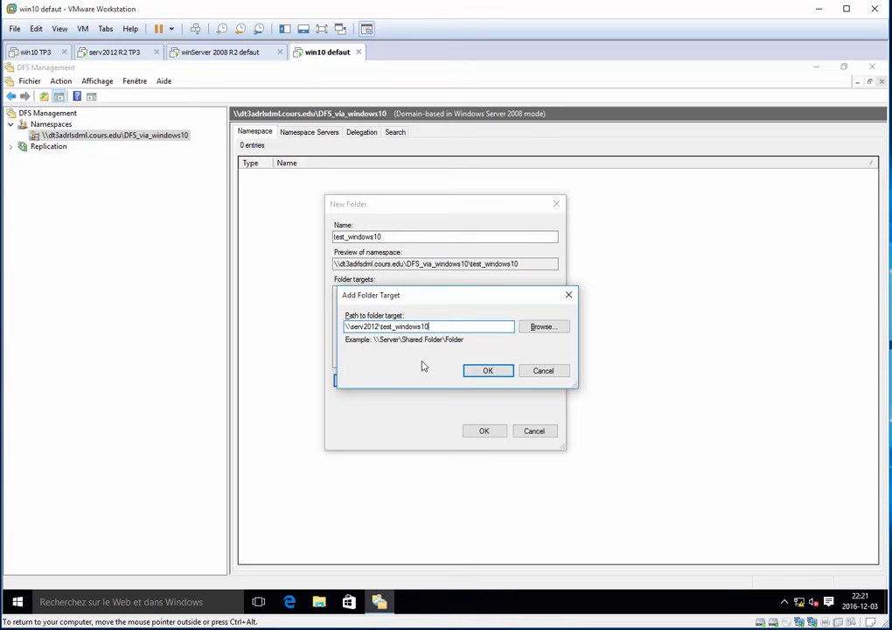
left_click(486, 372)
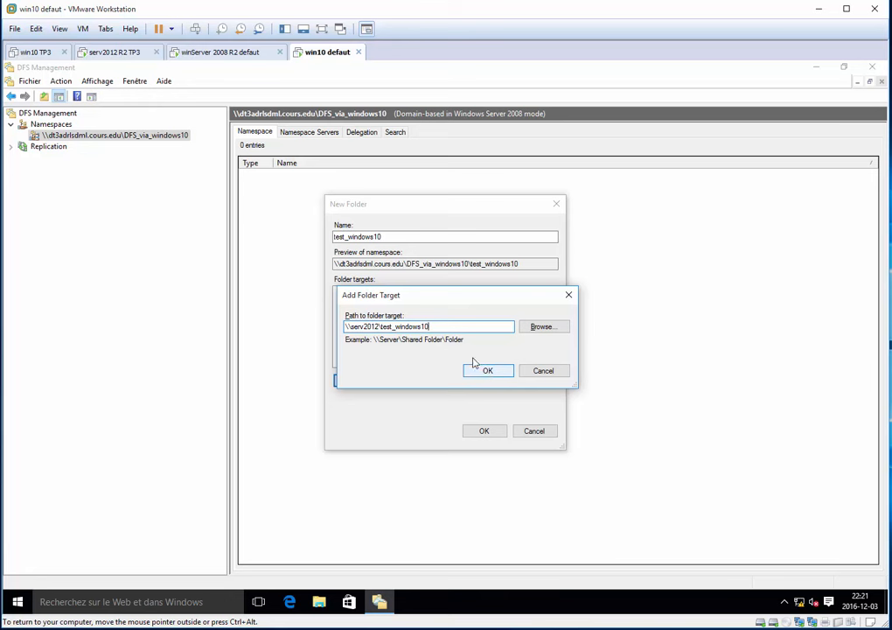
left_click_drag(388, 328, 456, 326)
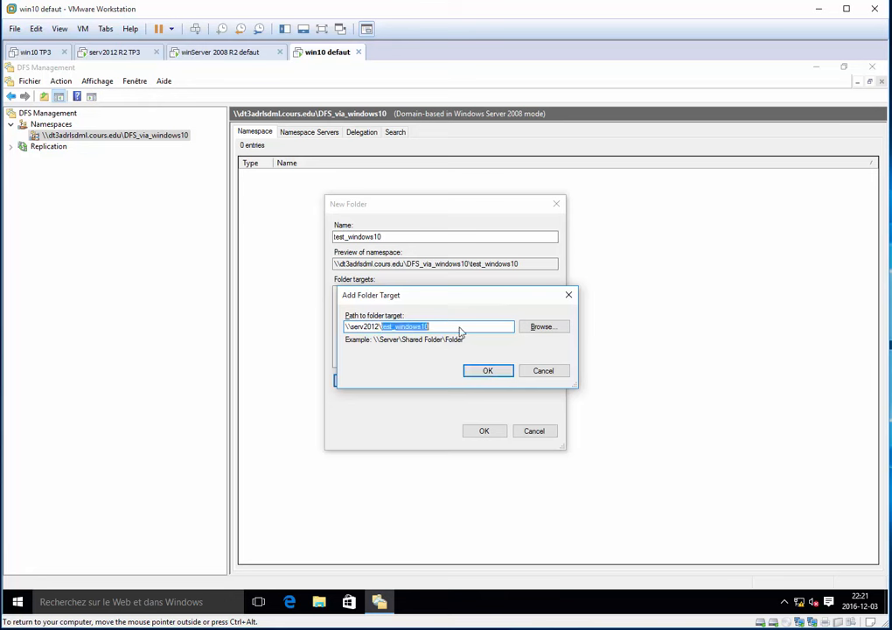
left_click(502, 375)
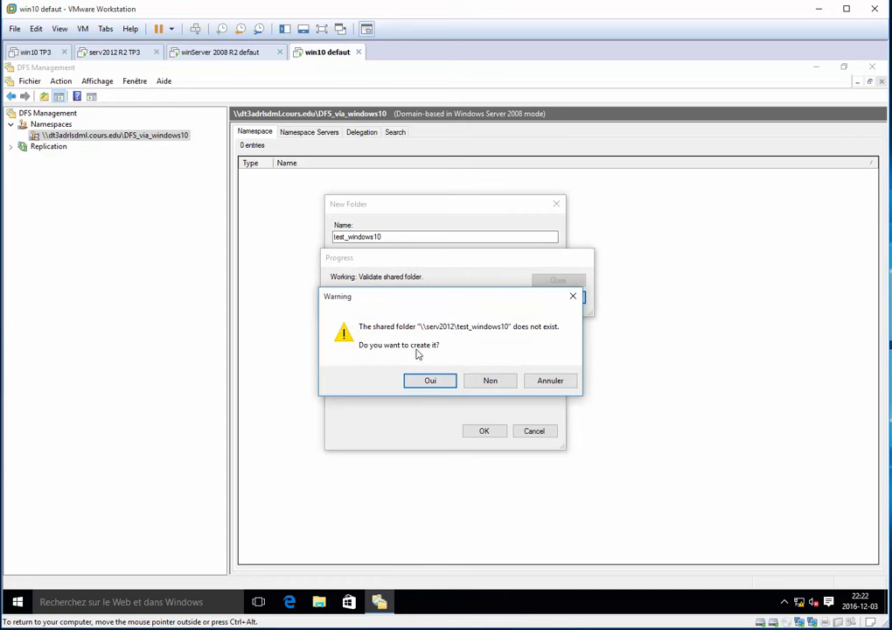
Create the missing share on serv2012 with local path e:\test_windows10, creating that directory too, and finish the new namespace folder.
left_click(429, 382)
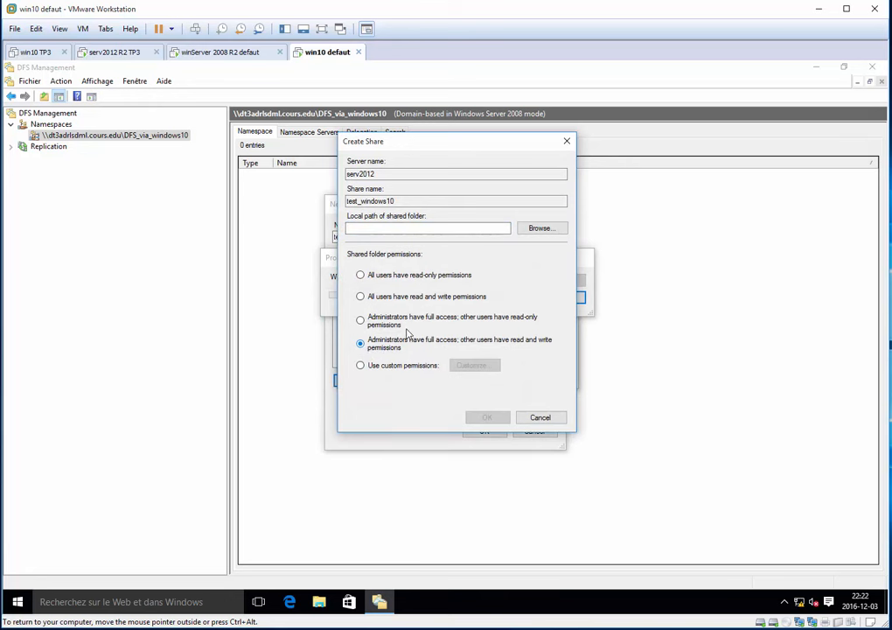
left_click(427, 229)
type("e:\\test_windows10")
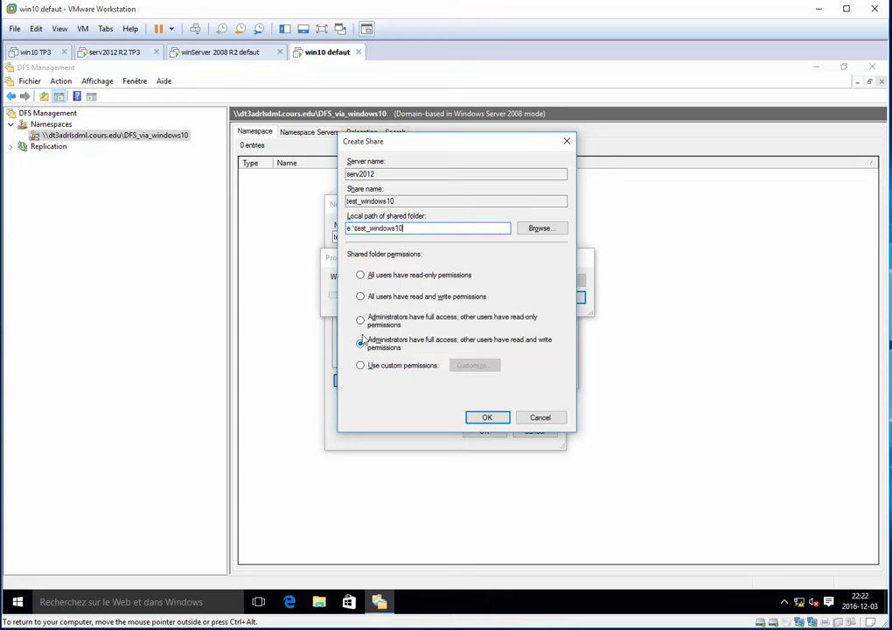
left_click(486, 416)
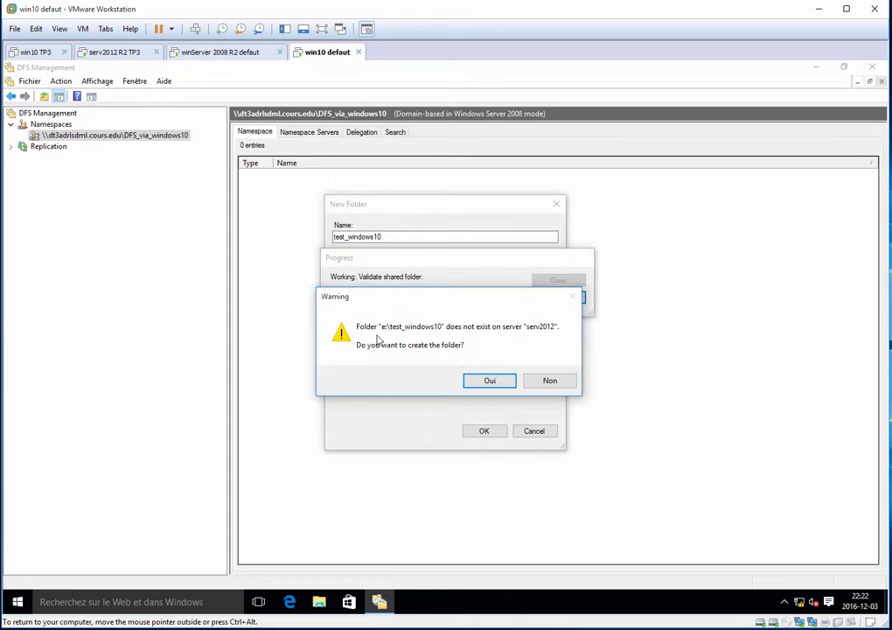
left_click(487, 381)
left_click(380, 292)
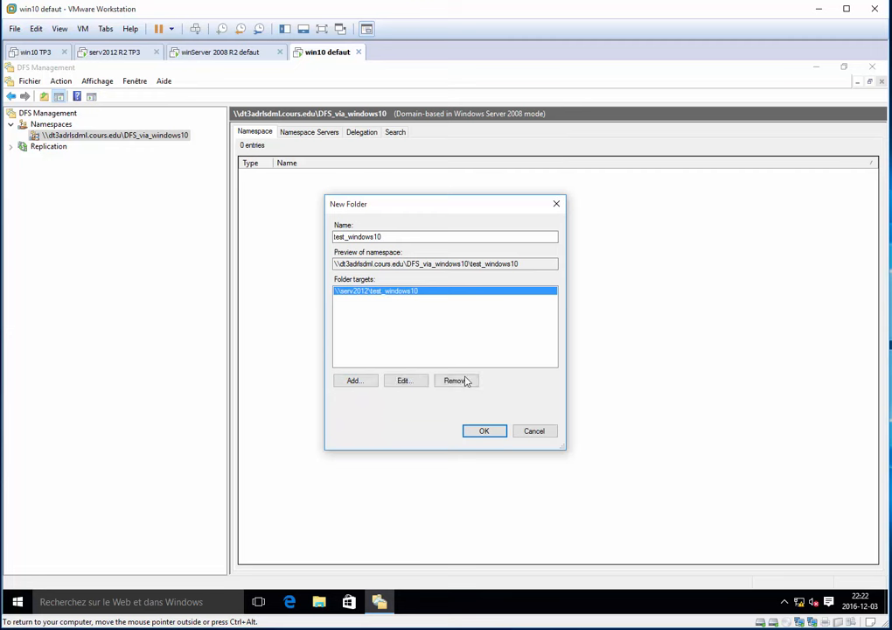
left_click(483, 431)
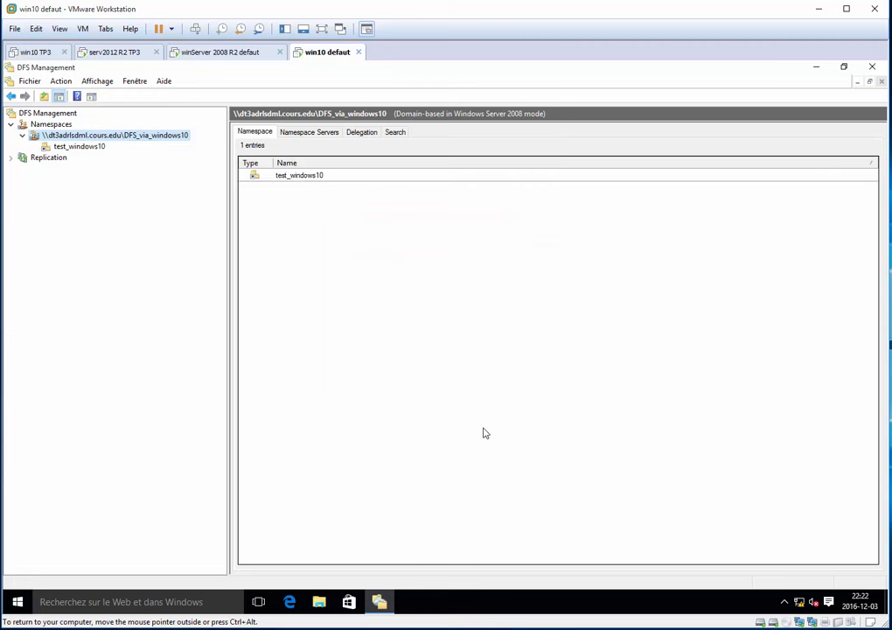
Start another folder target for the test_windows10 folder and choose WINSERVER2008R2 from the domain's computers as its server.
left_click(309, 177)
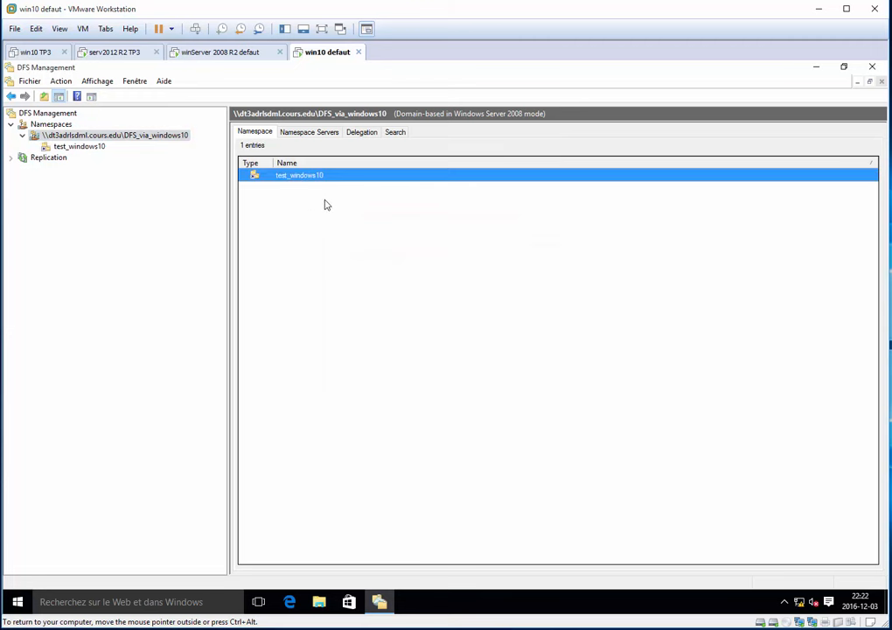
left_click(80, 147)
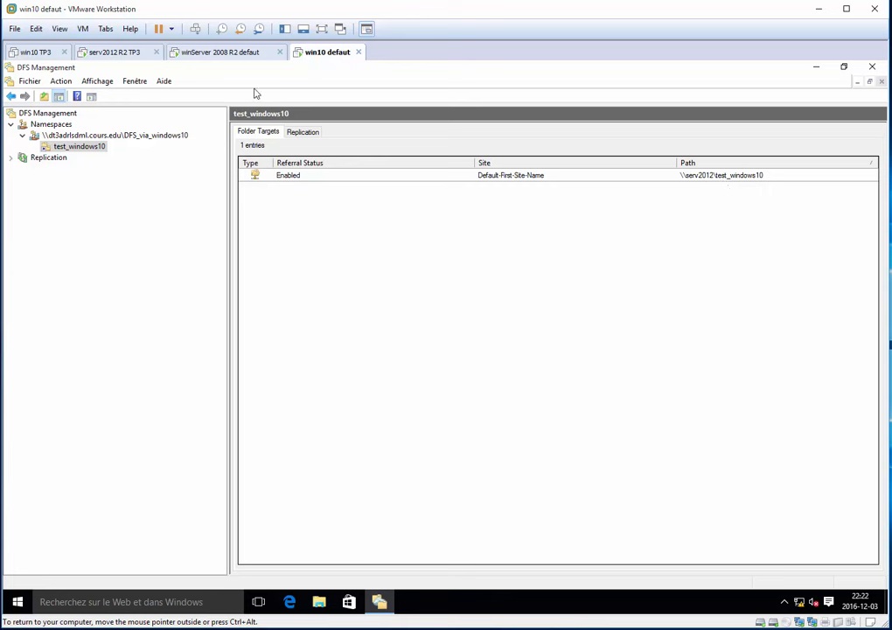
right_click(92, 148)
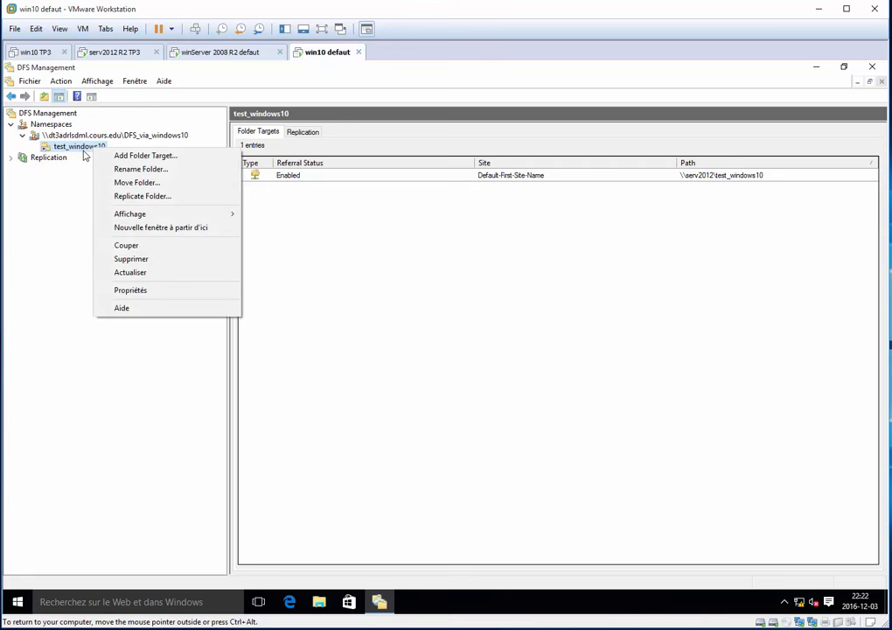
left_click(197, 165)
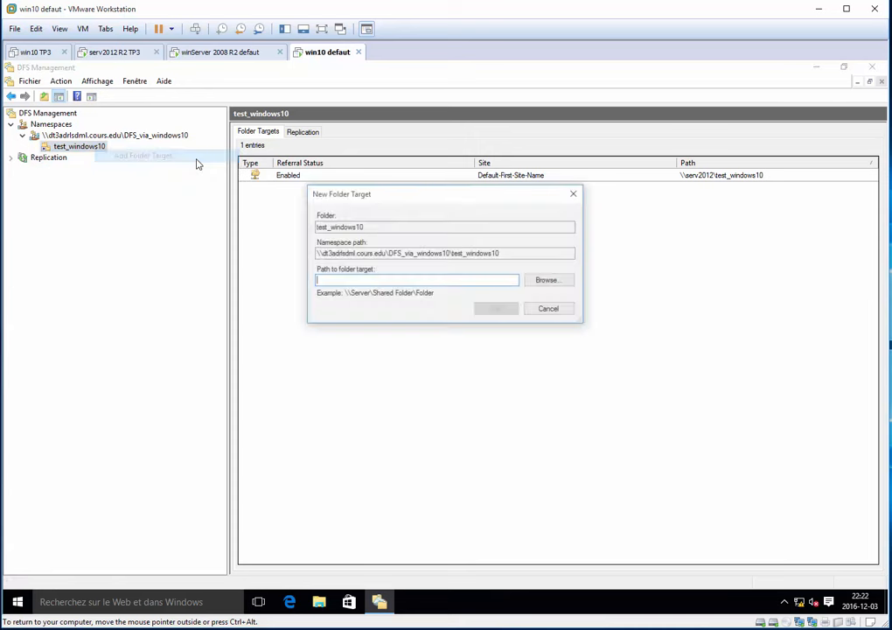
left_click(546, 281)
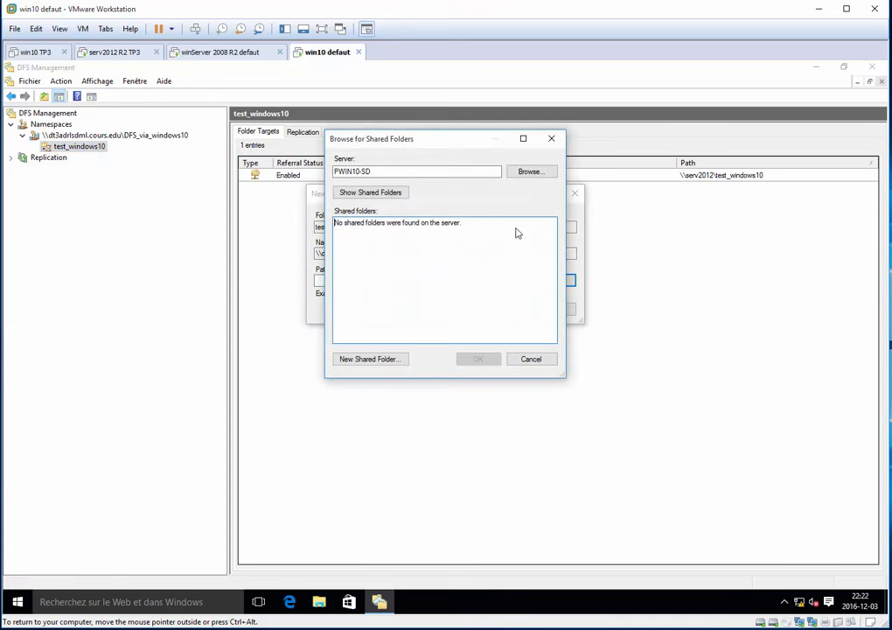
left_click(530, 173)
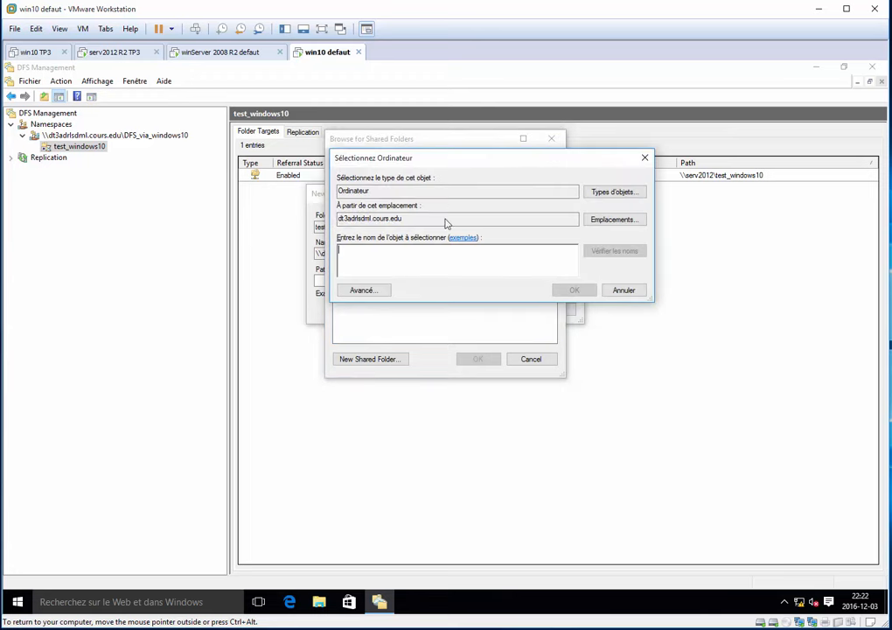
left_click(376, 294)
left_click(620, 293)
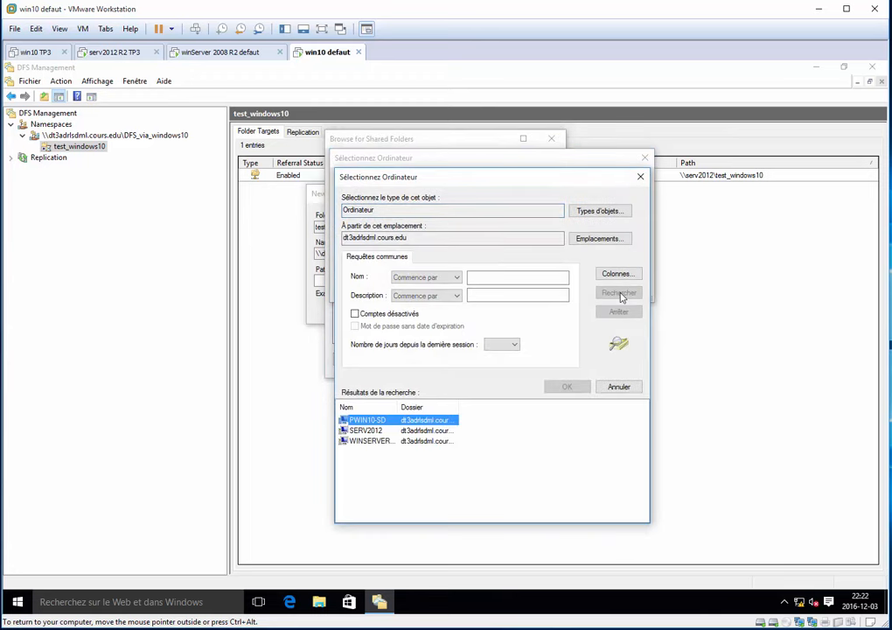
left_click_drag(417, 410, 455, 409)
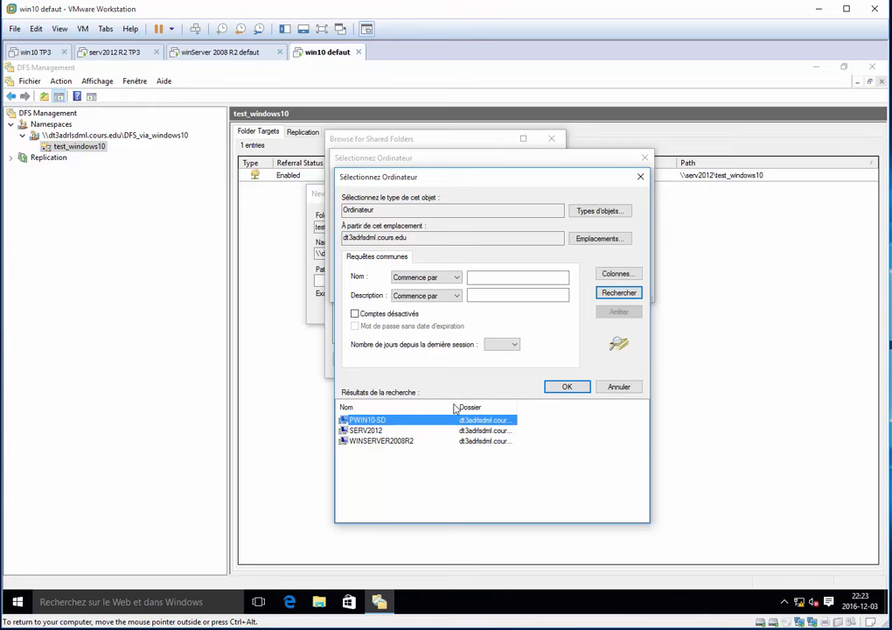
left_click(420, 441)
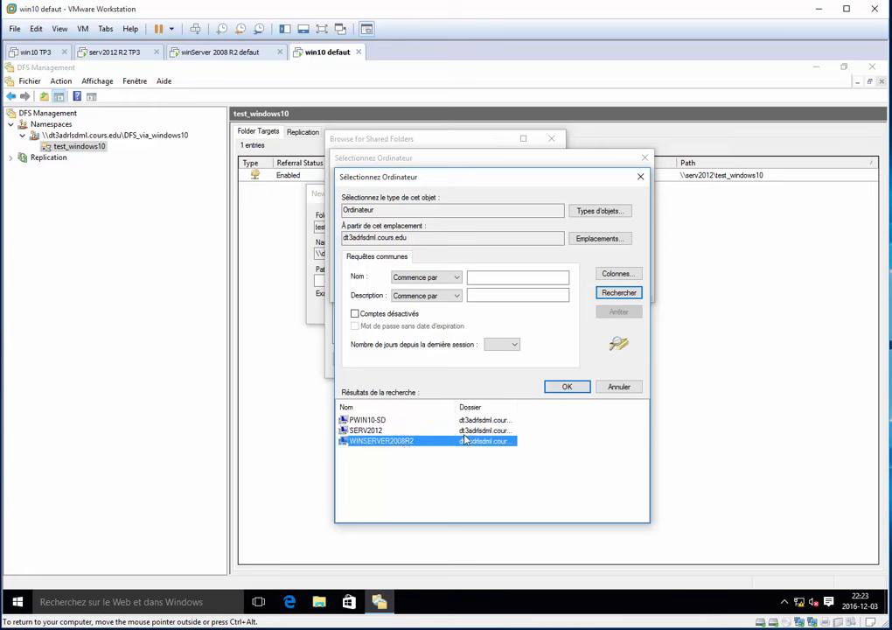
left_click(568, 387)
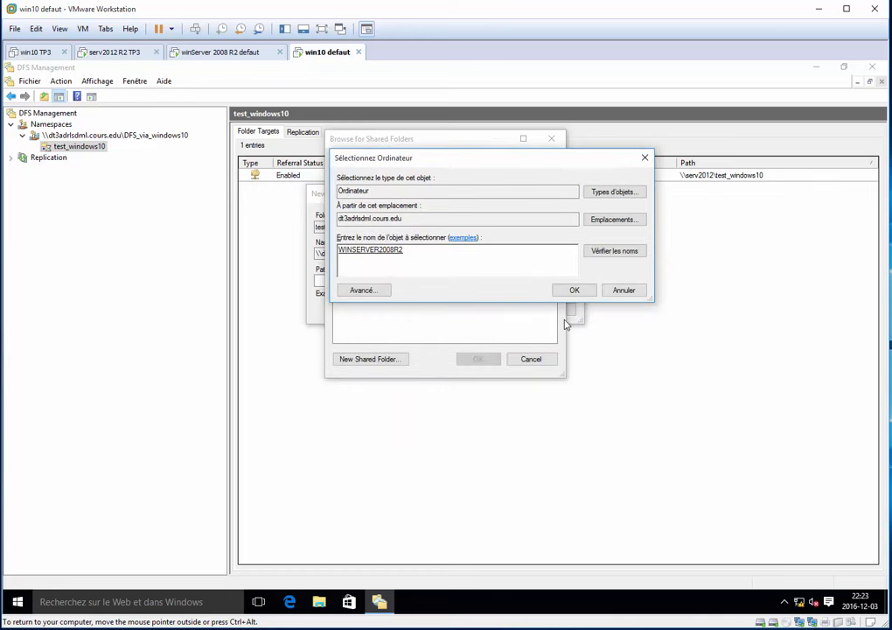
left_click(568, 290)
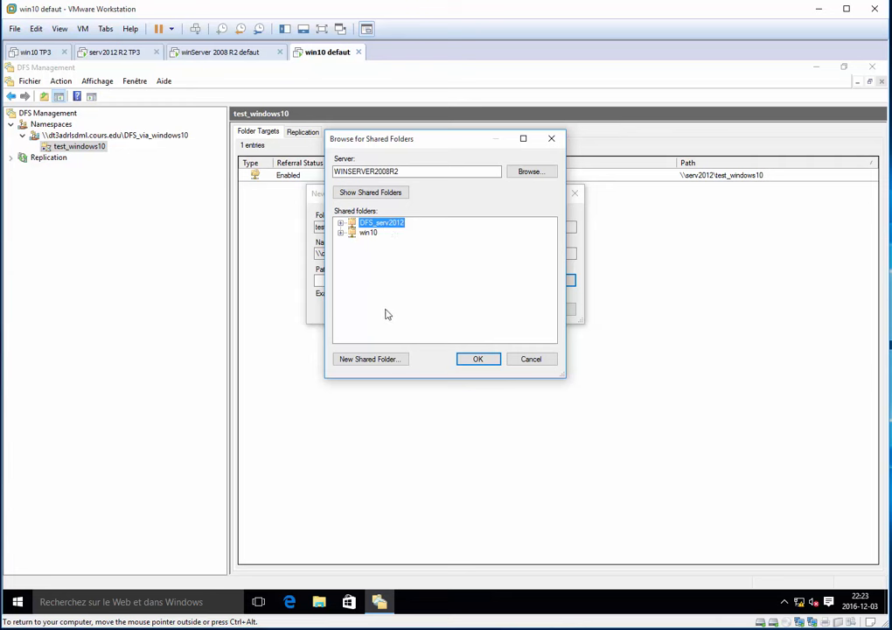
Create share test_windows10 on WINSERVER2008R2 in new folder e:\test_windows10, with administrators full access and others read and write, and add it as folder target.
left_click(389, 363)
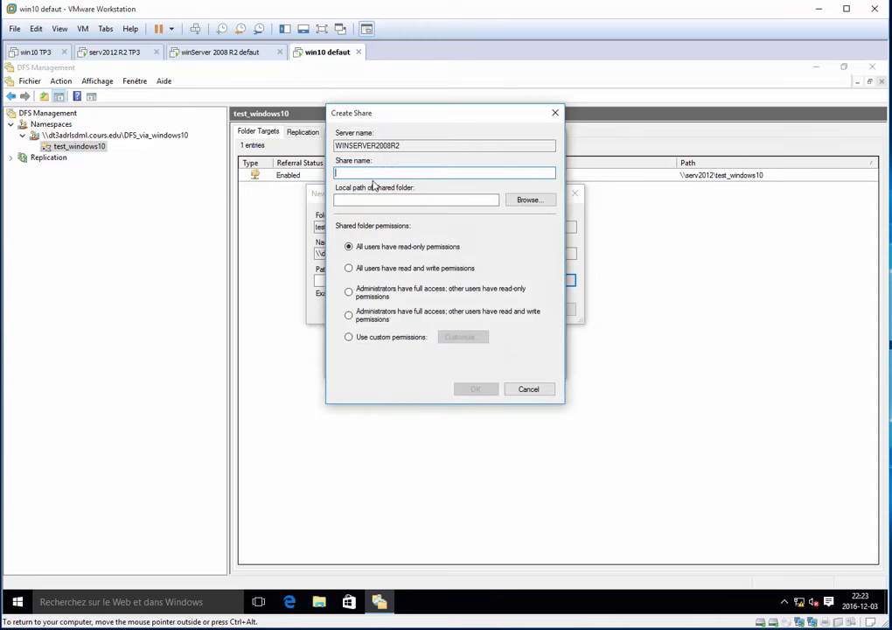
left_click_drag(393, 117, 576, 201)
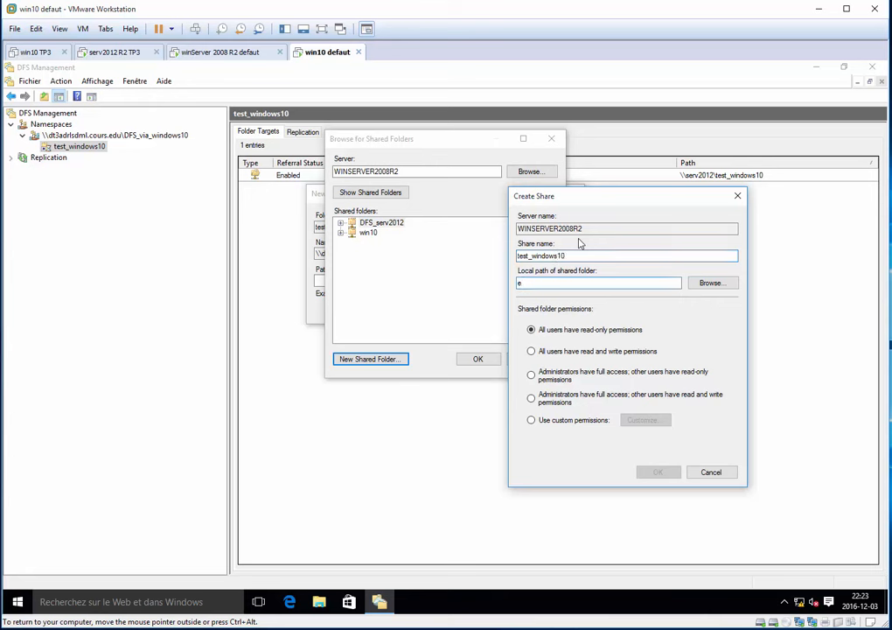
type("\\test_windows10")
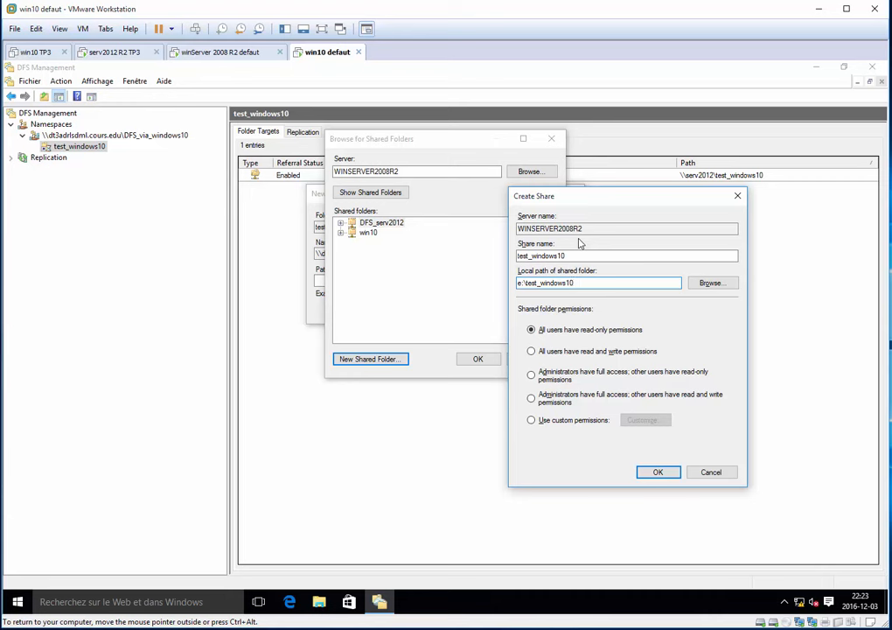
left_click(581, 396)
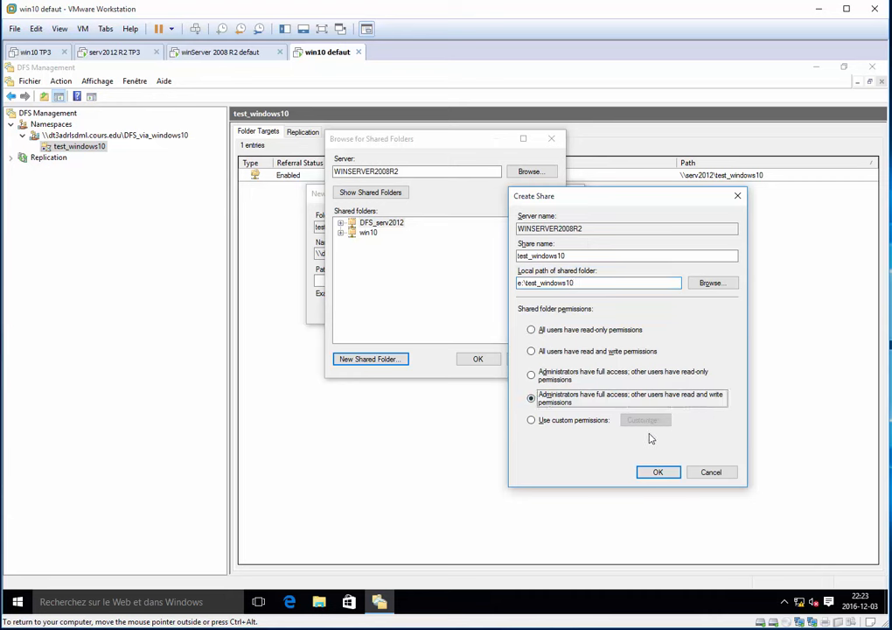
left_click(662, 472)
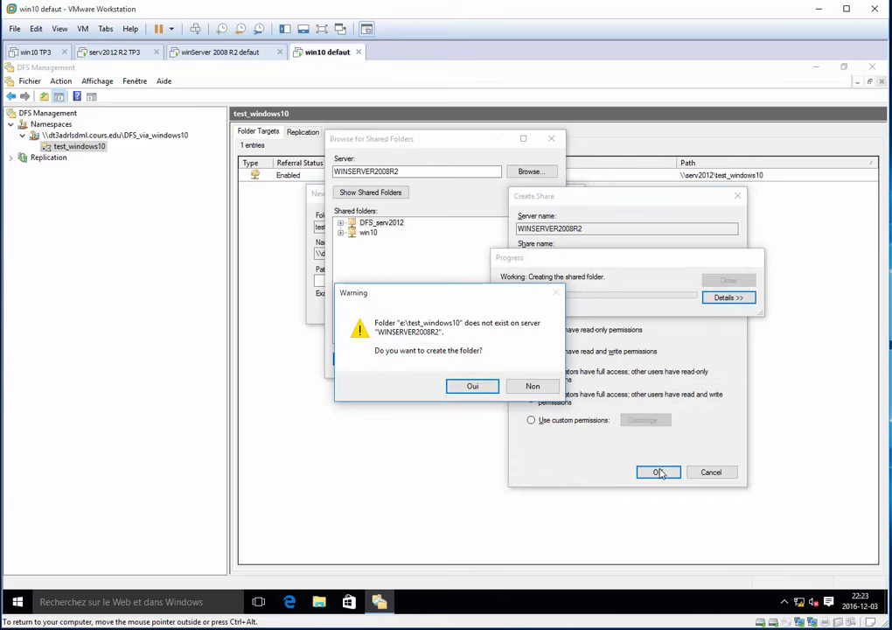
left_click(474, 386)
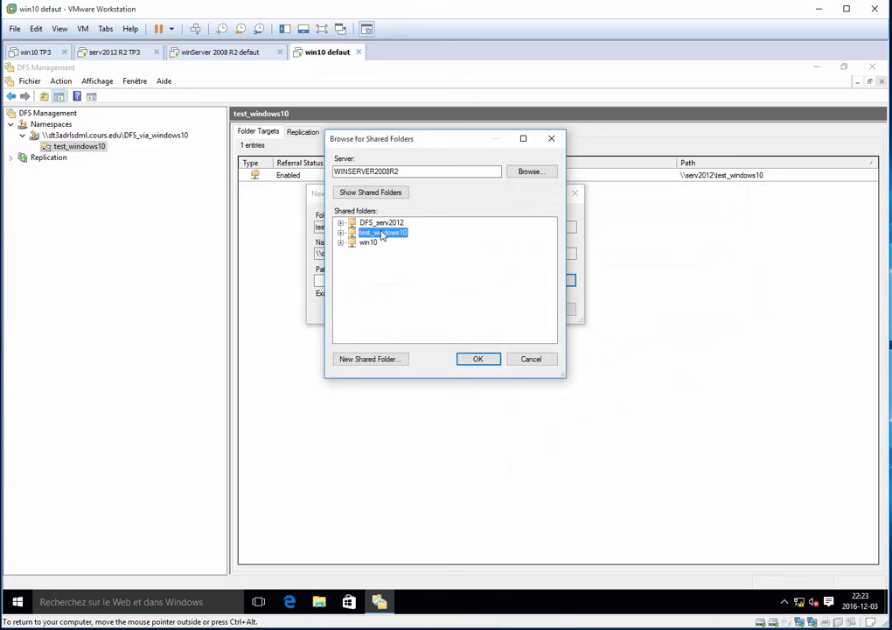
left_click(479, 360)
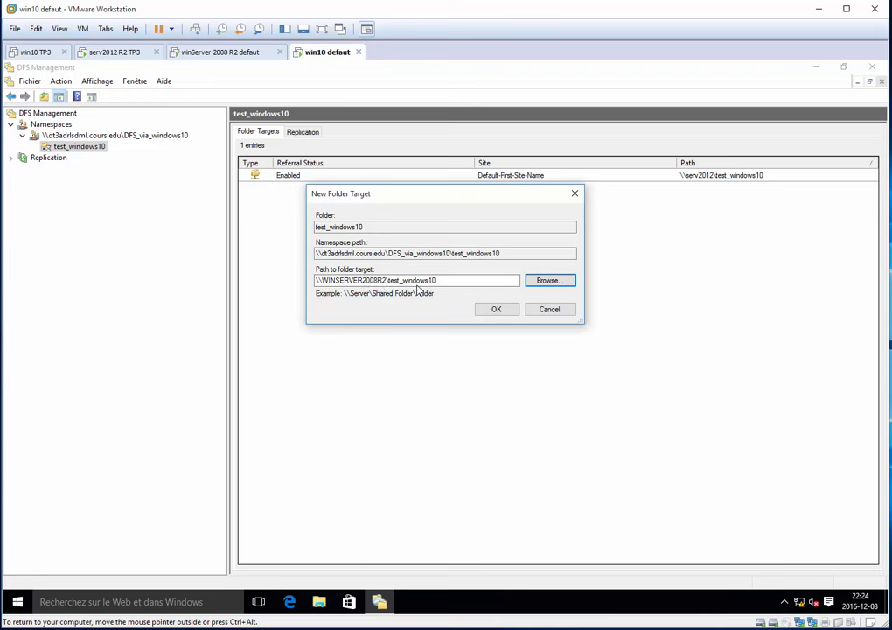
left_click(493, 310)
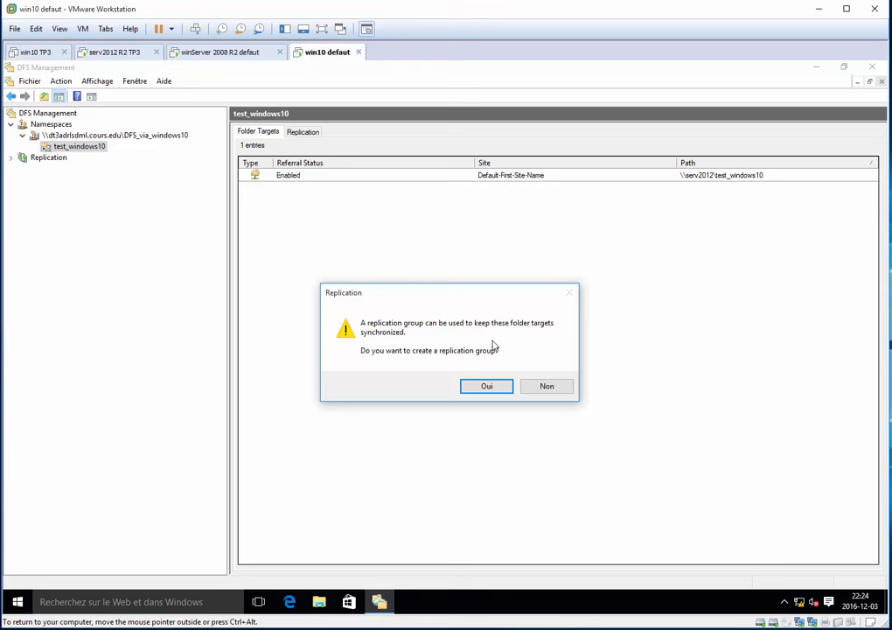
Start a replication group for the test_windows10 folder targets, keeping the suggested names, and make SERV2012 the primary member.
left_click(499, 390)
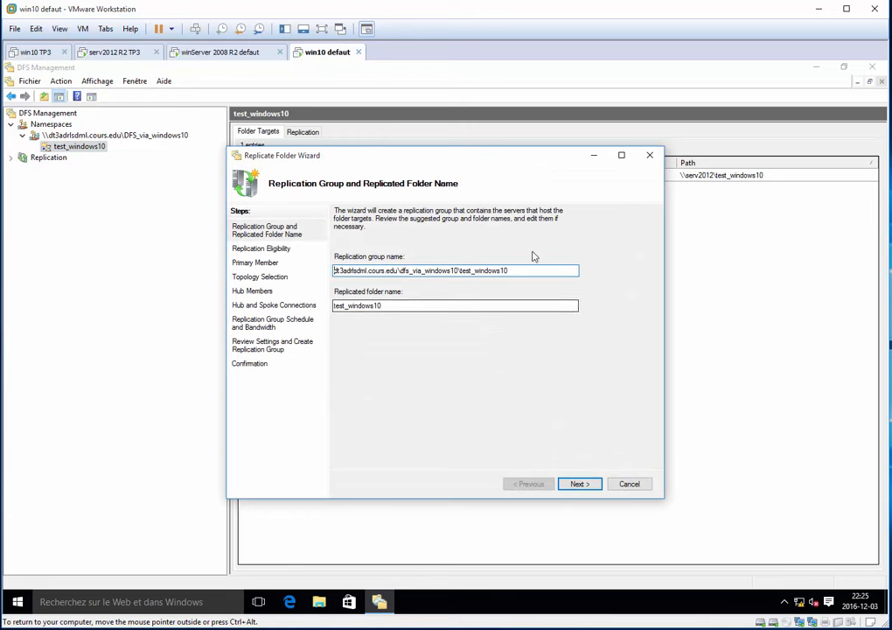
left_click(576, 484)
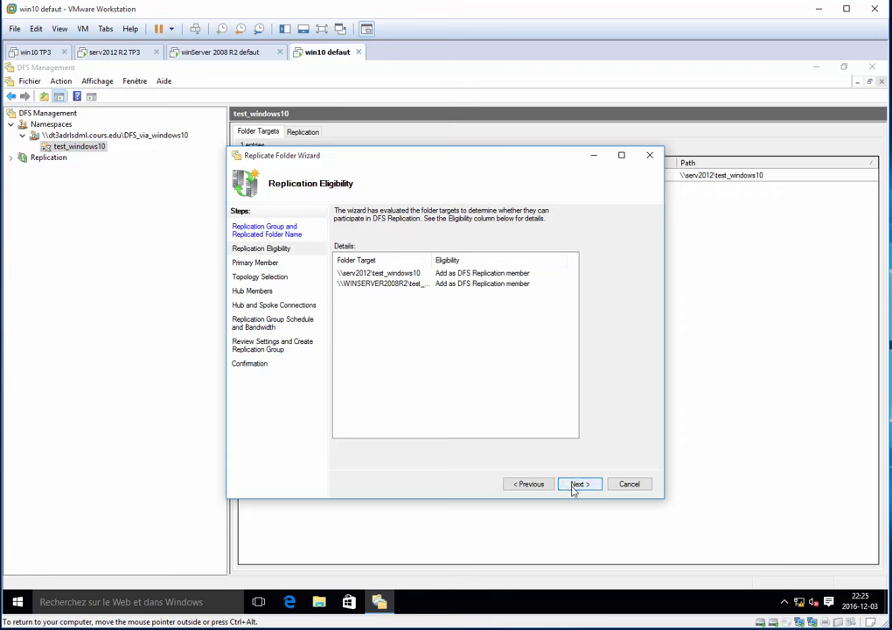
left_click(574, 489)
left_click(394, 265)
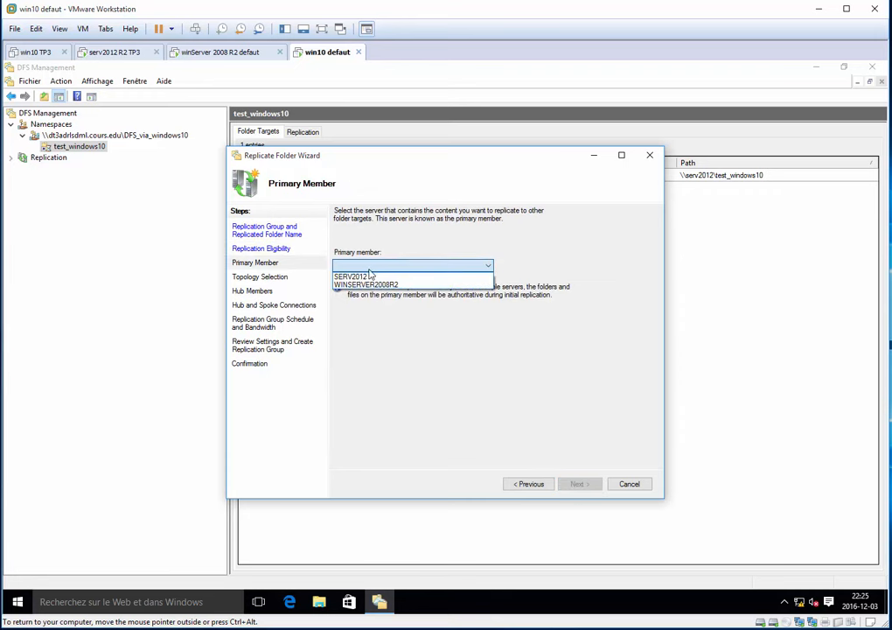
left_click(376, 276)
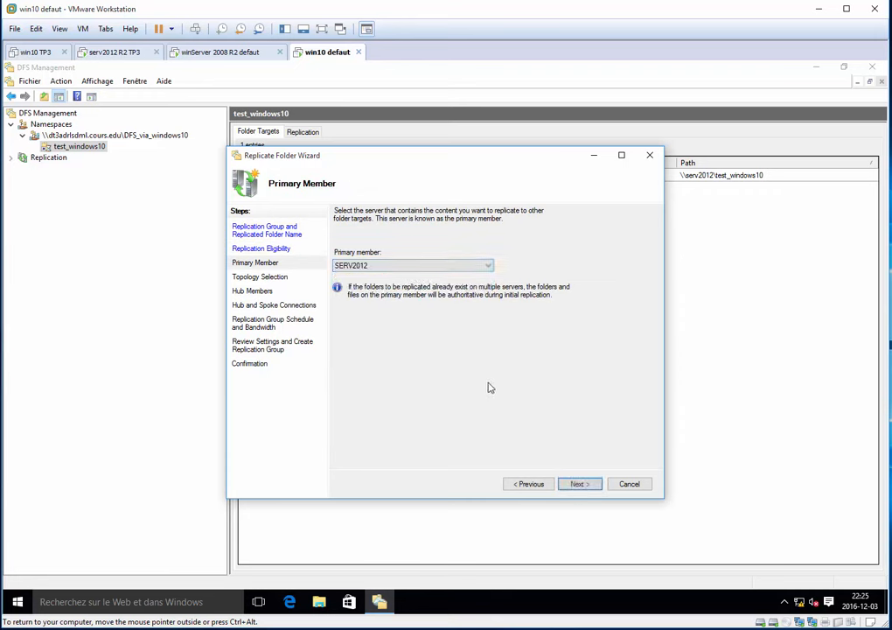
left_click(579, 484)
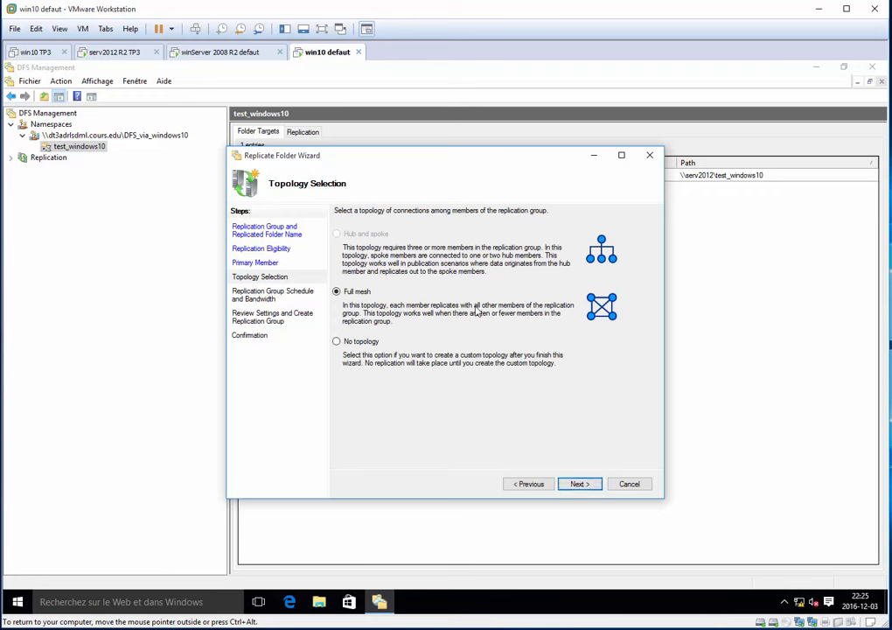
Create the replication group with a full mesh topology and continuous replication at full bandwidth, and finish the wizard.
left_click(597, 488)
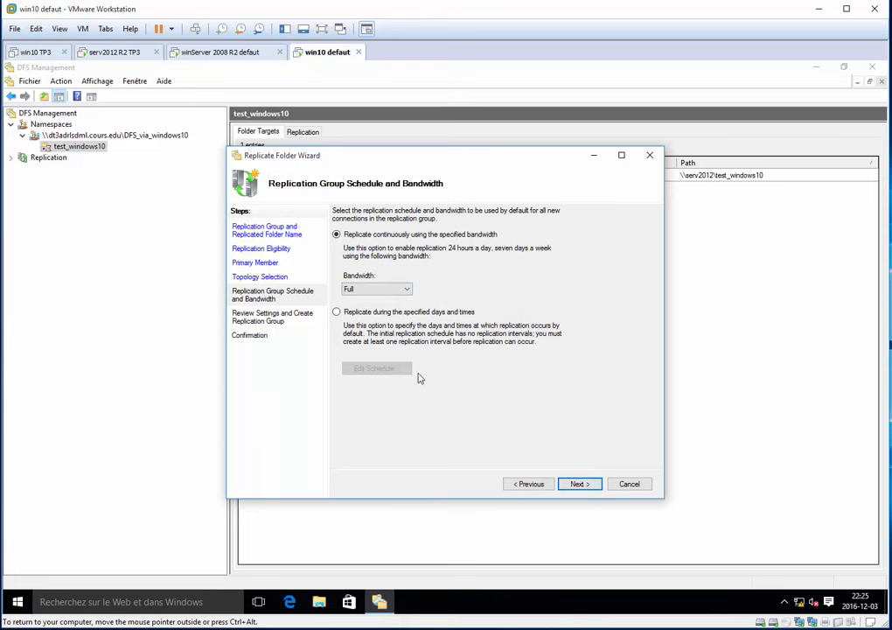
left_click(589, 483)
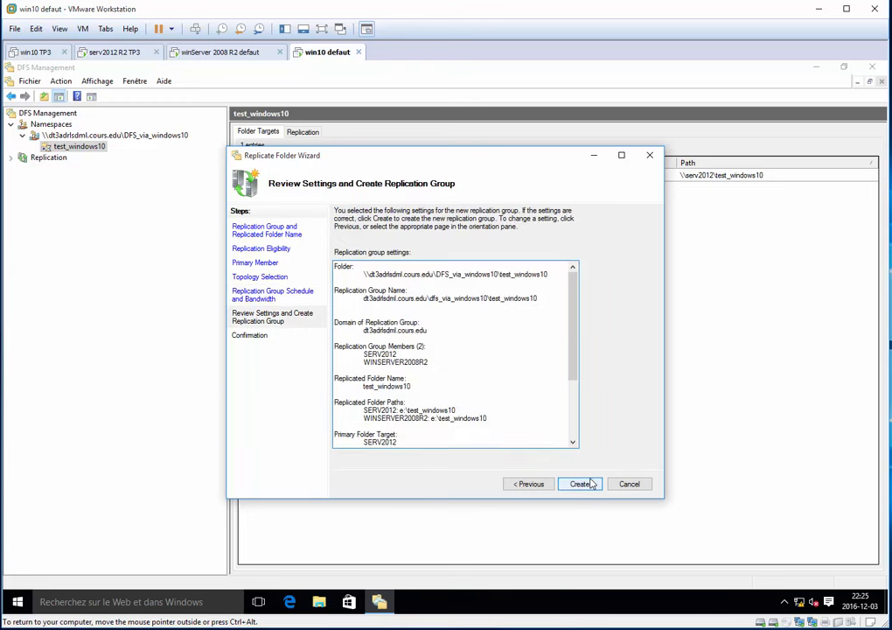
left_click(590, 483)
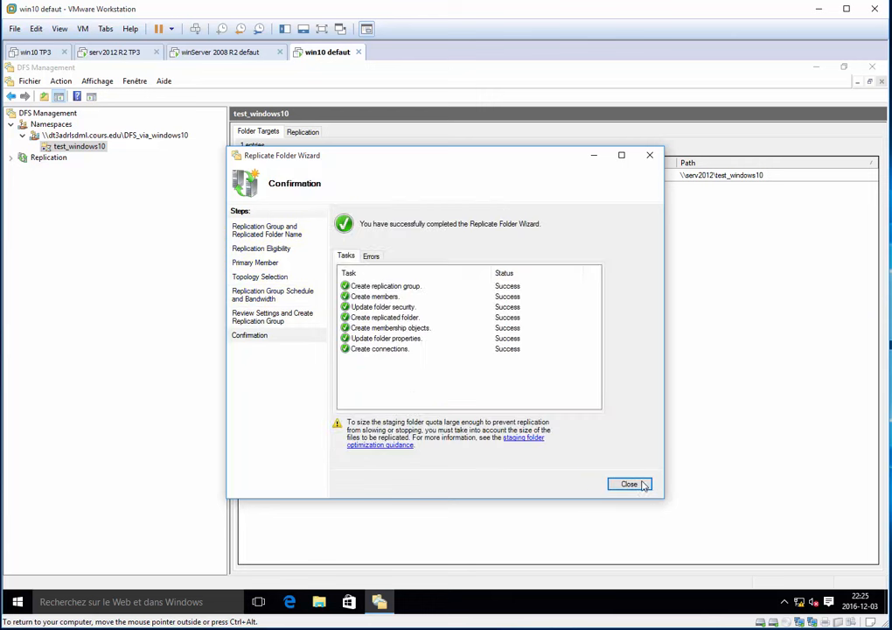
left_click(635, 483)
left_click(557, 358)
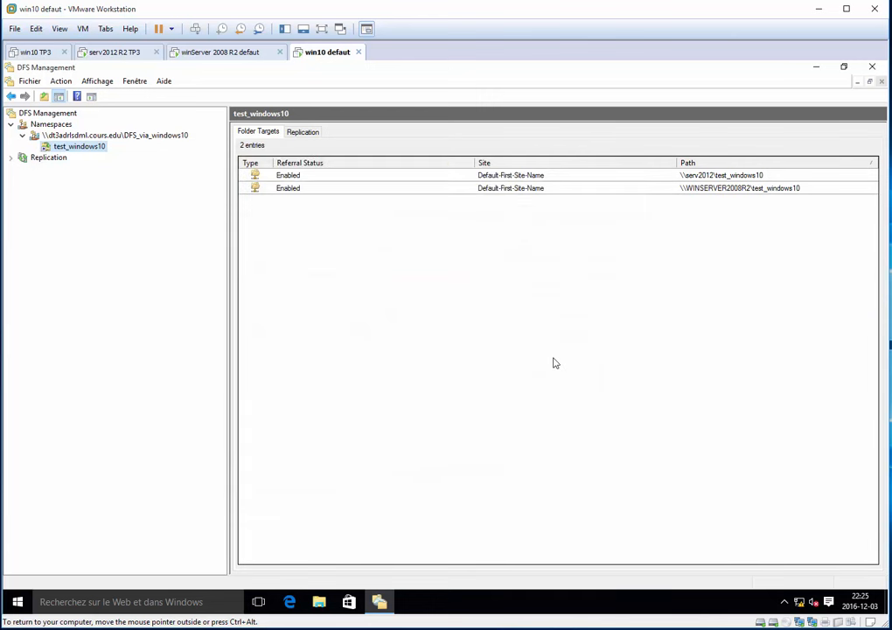
Examine the memberships of the replication group for the test_windows10 folder.
left_click(60, 158)
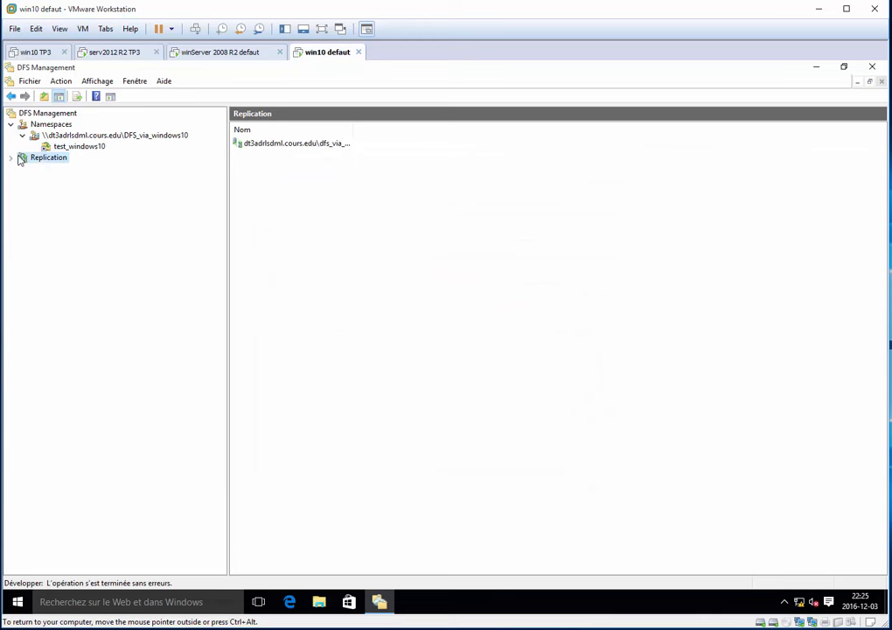
left_click(12, 157)
left_click(60, 168)
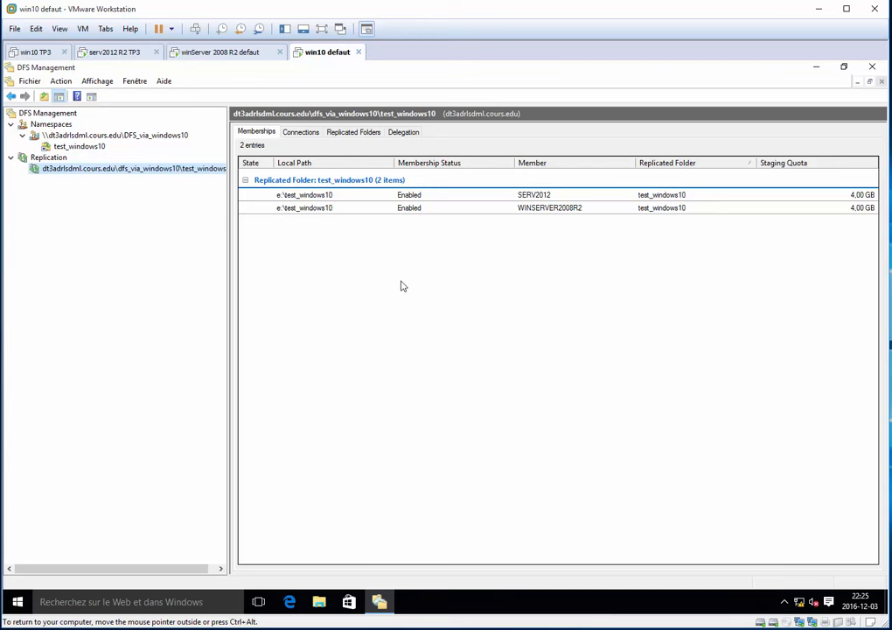
Copy the full namespace path from the properties of the test_windows10 folder.
left_click(91, 146)
right_click(92, 146)
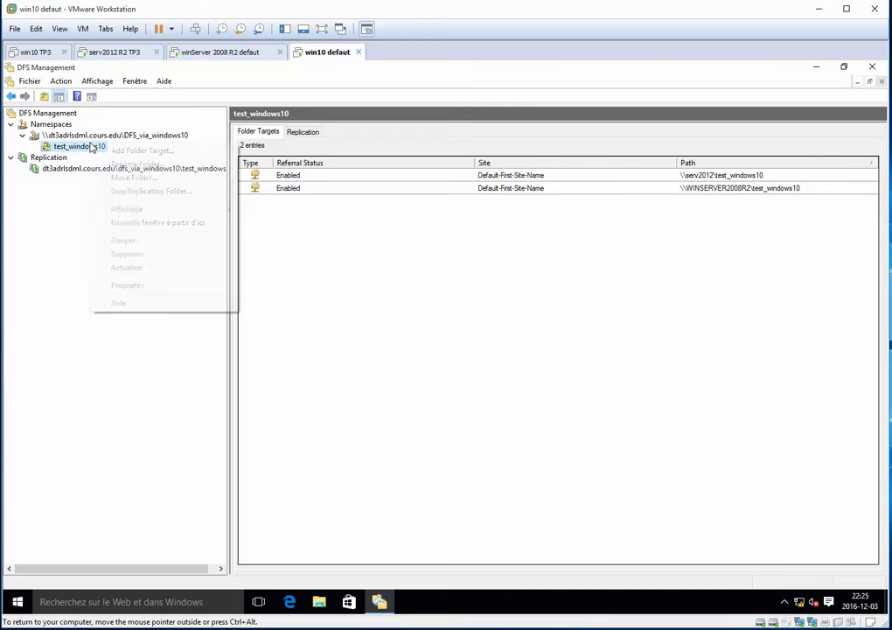
left_click(150, 286)
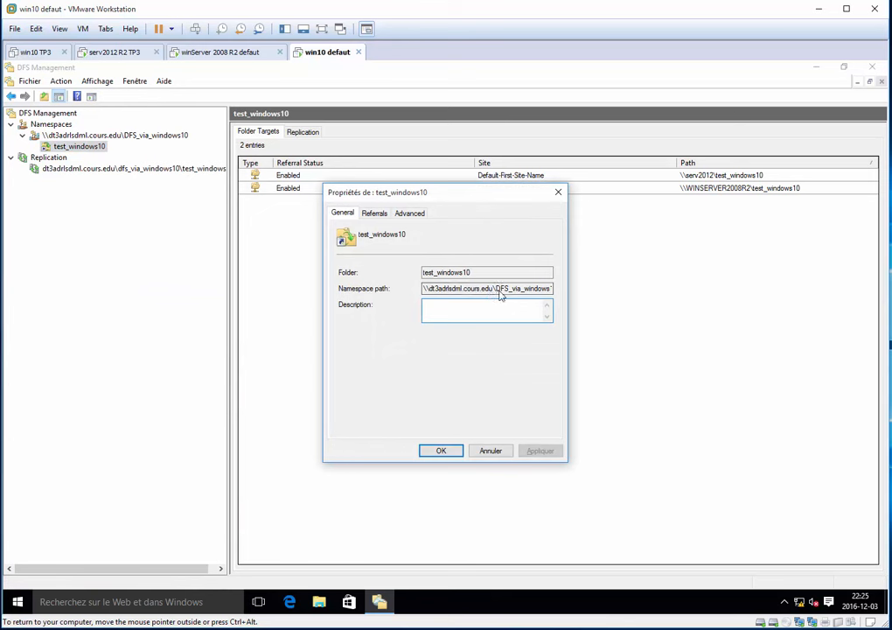
left_click(474, 273)
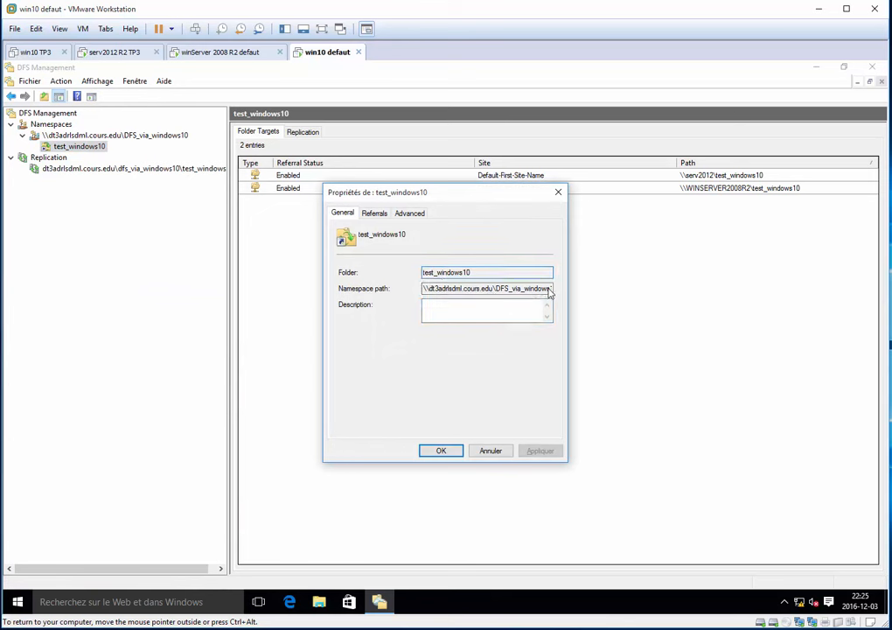
left_click_drag(424, 288, 624, 300)
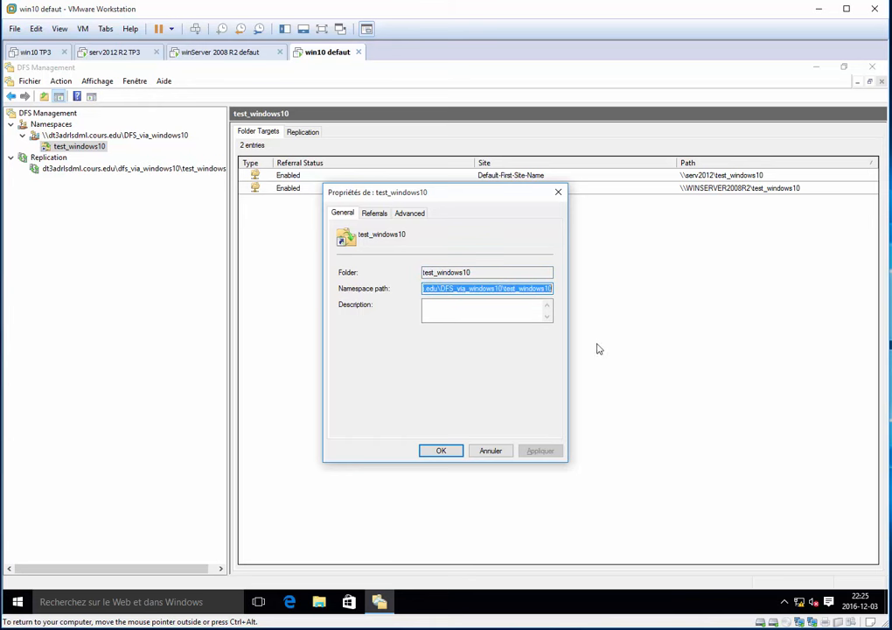
key("ctrl+c")
Open the copied namespace path in File Explorer, check test_windows10 from its parent DFS_via_windows10, and close the Explorer window and folder properties.
key("super+r")
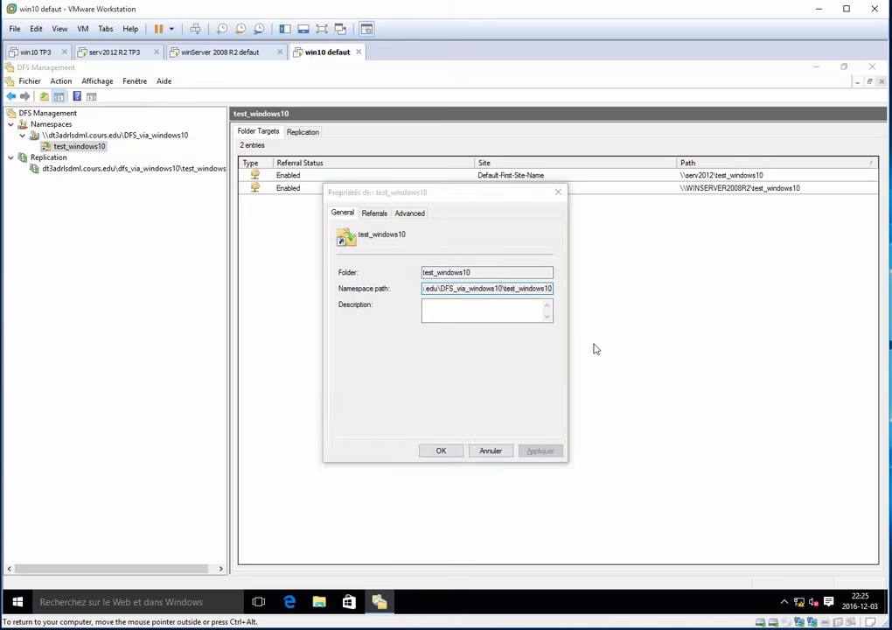
key("ctrl+v")
key("Return")
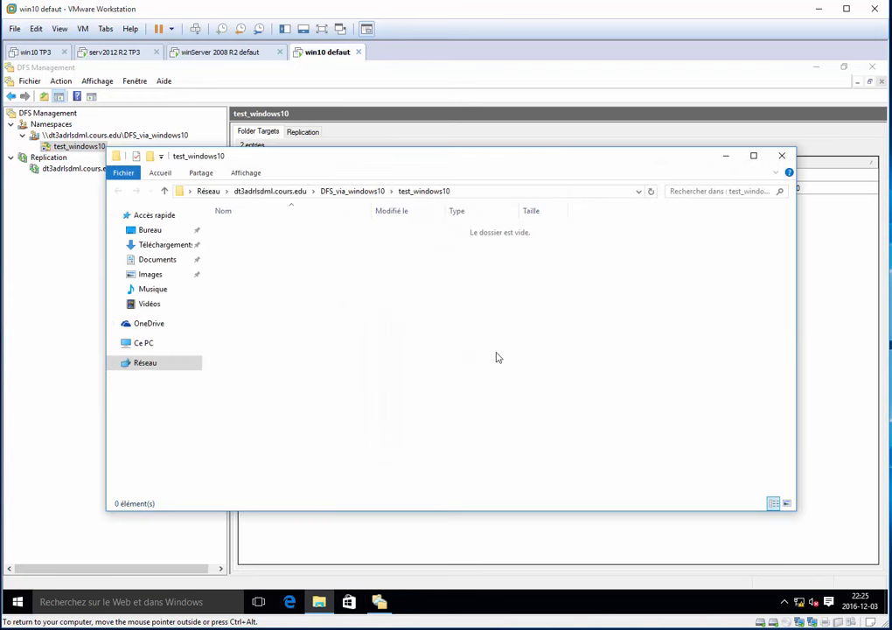
left_click(357, 192)
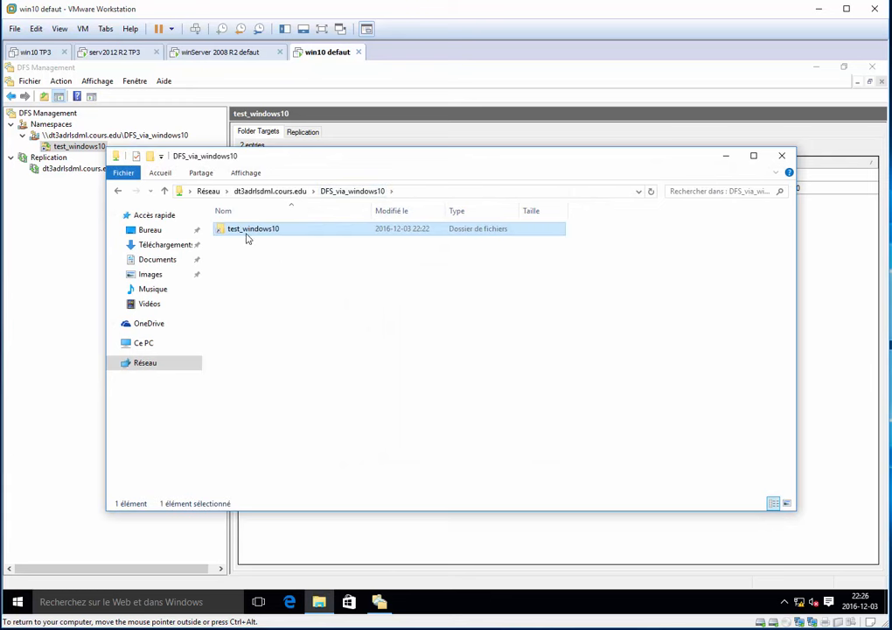
double_click(248, 231)
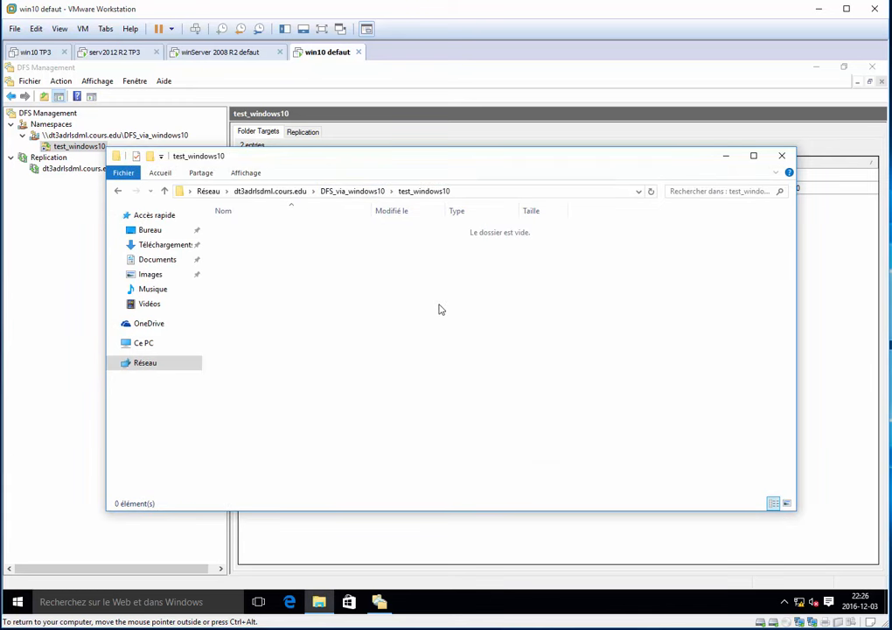
left_click(782, 155)
left_click(558, 192)
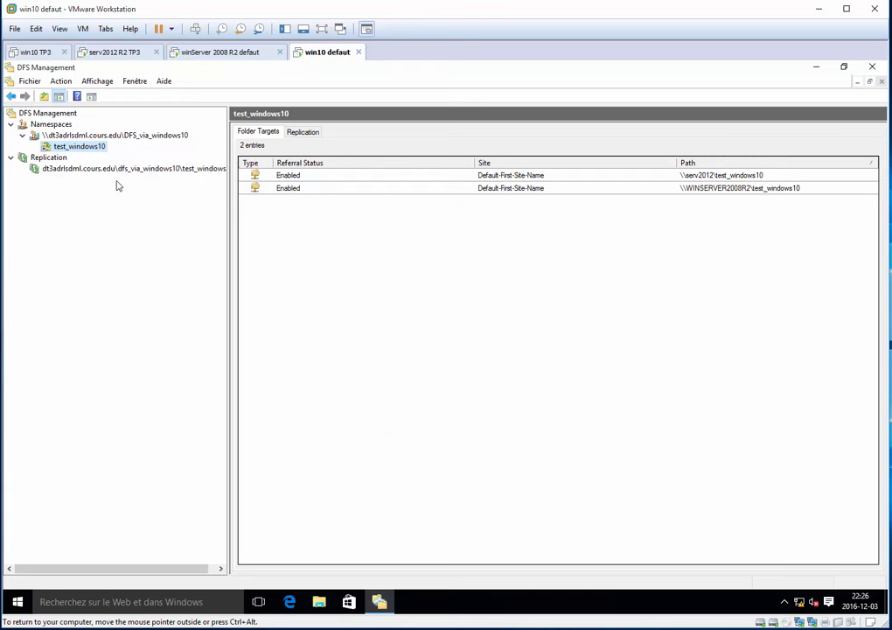
Add WINSERVER2008R2, found through the domain computer search, as a second namespace server for DFS_via_windows10.
left_click(114, 135)
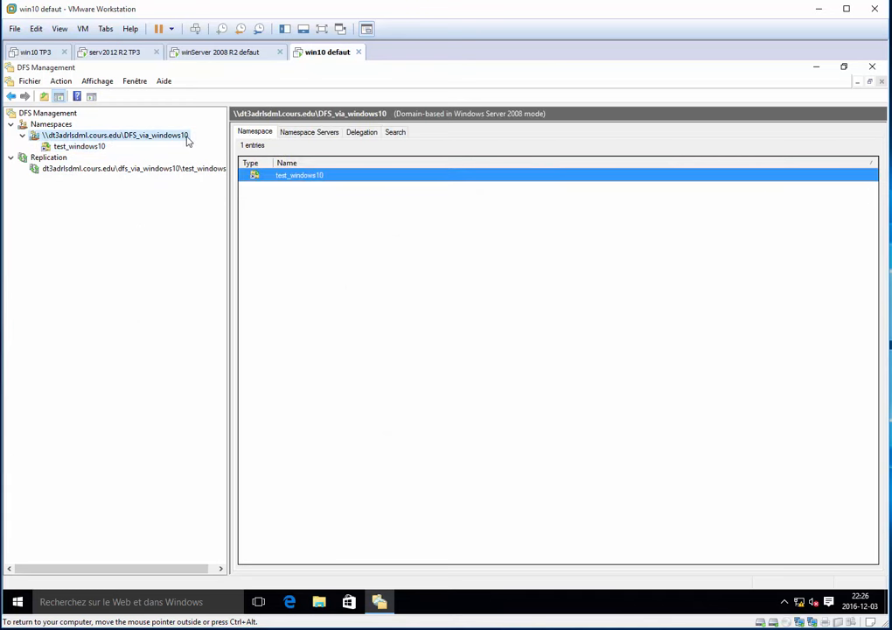
left_click(310, 134)
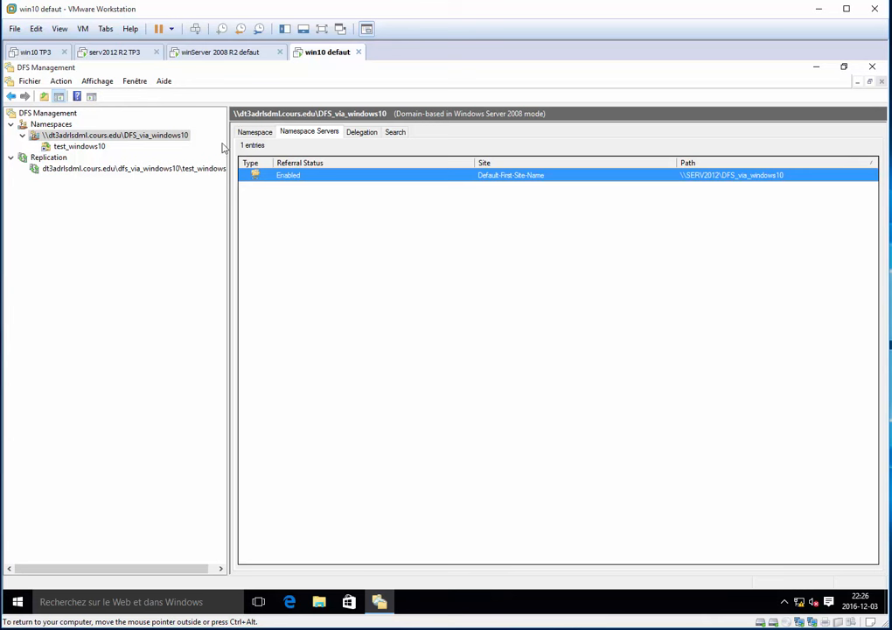
right_click(158, 142)
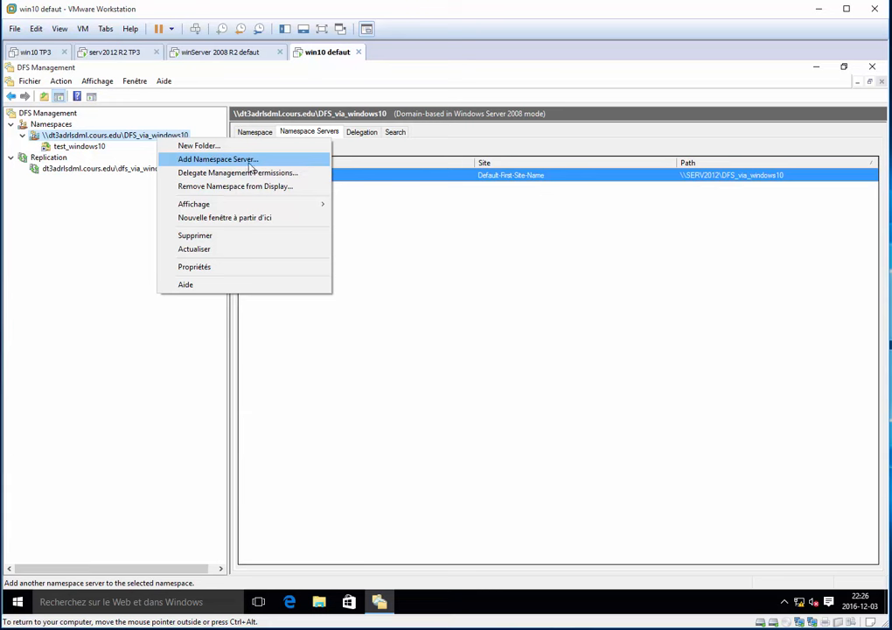
left_click(274, 161)
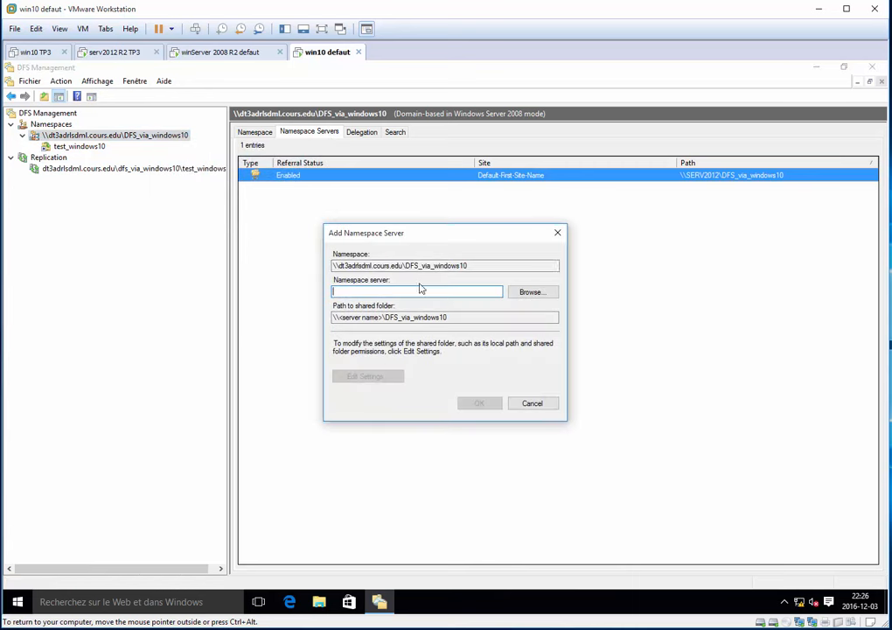
left_click(528, 292)
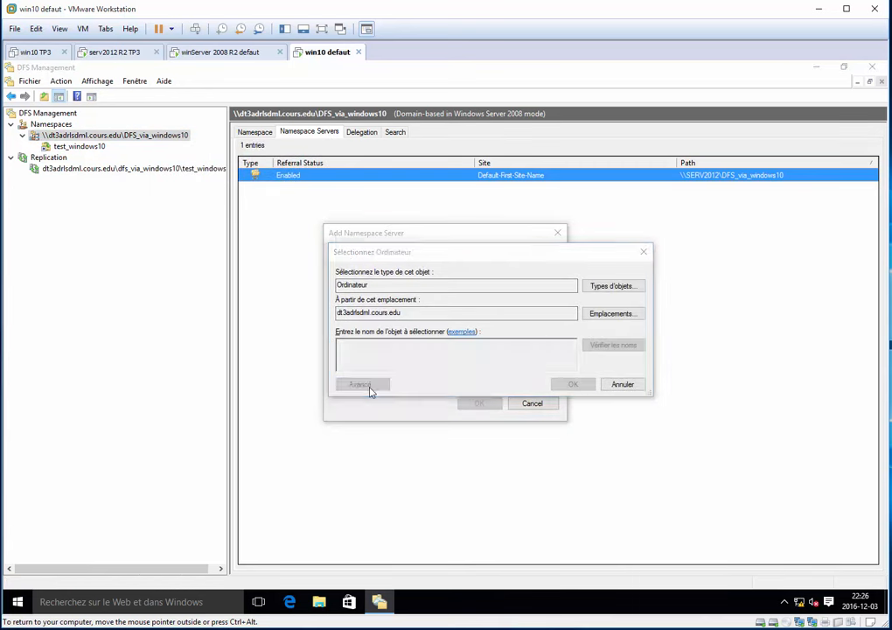
left_click(362, 385)
left_click(617, 355)
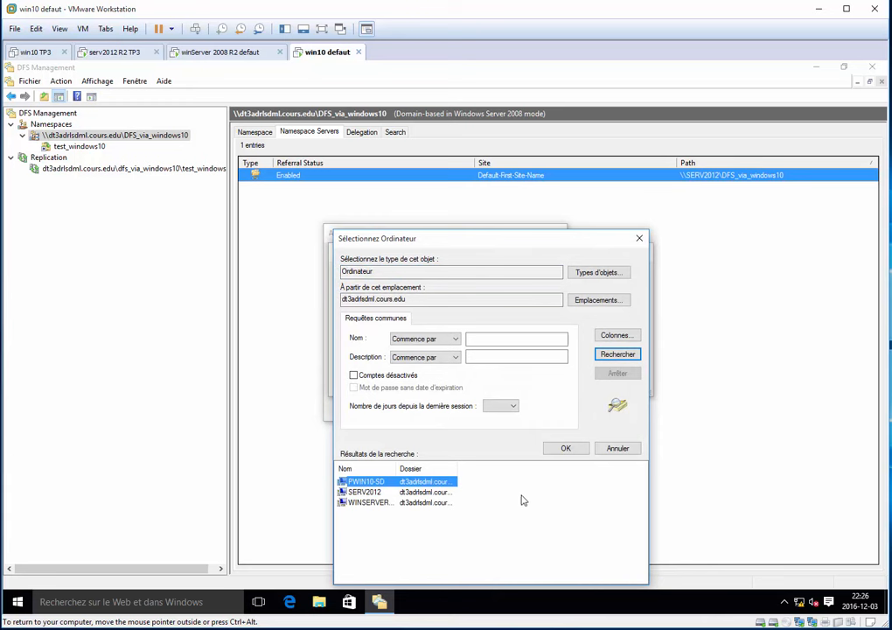
left_click_drag(400, 473, 464, 473)
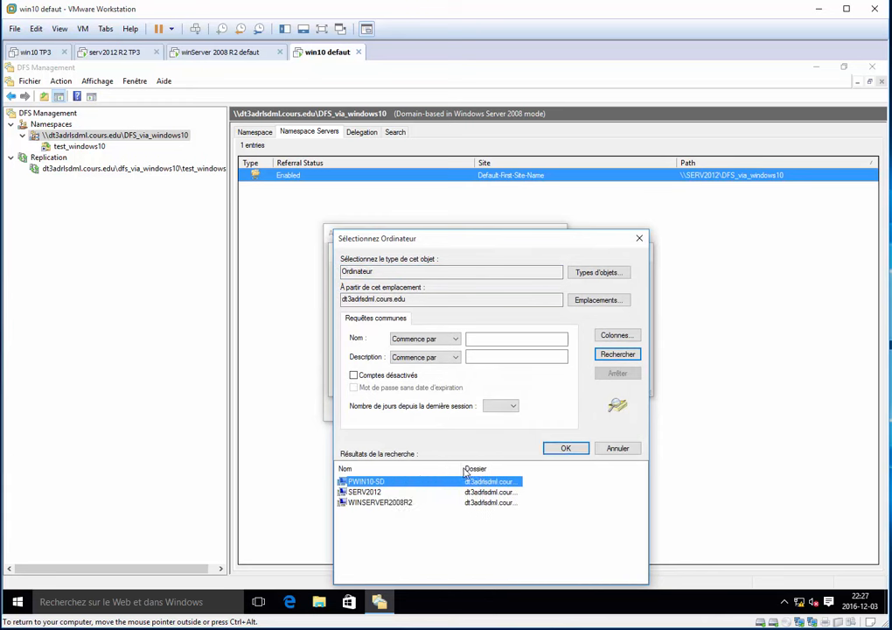
left_click(396, 504)
left_click(565, 449)
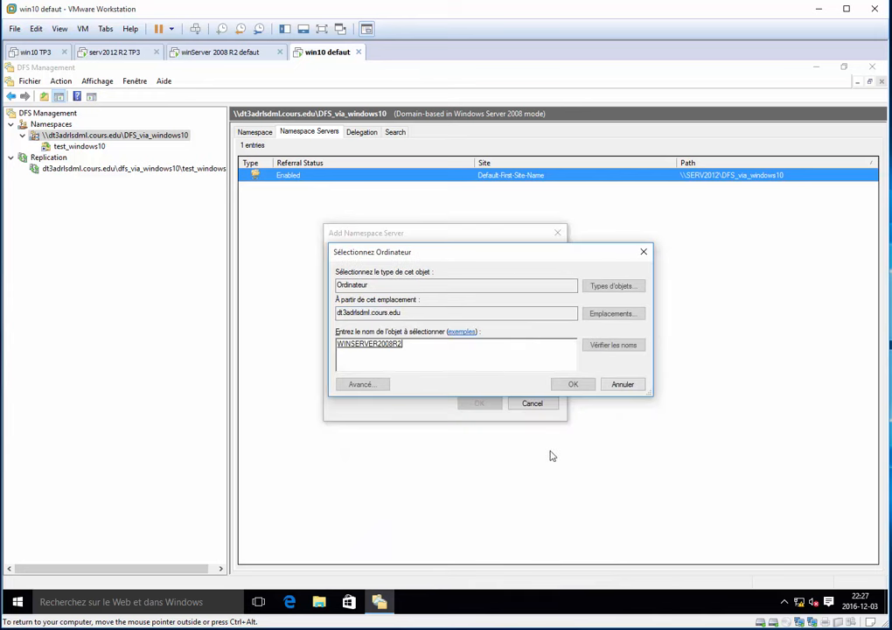
left_click(571, 389)
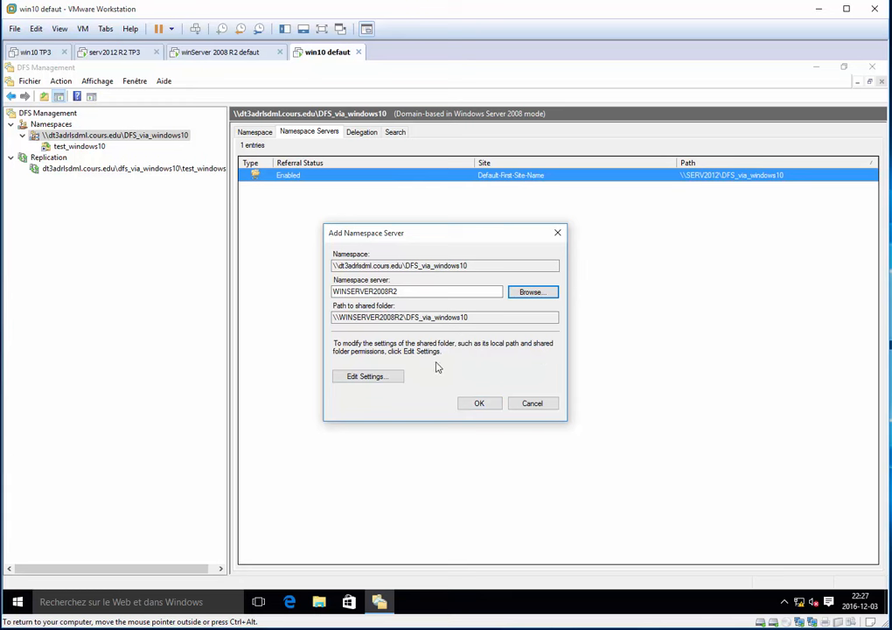
left_click(481, 403)
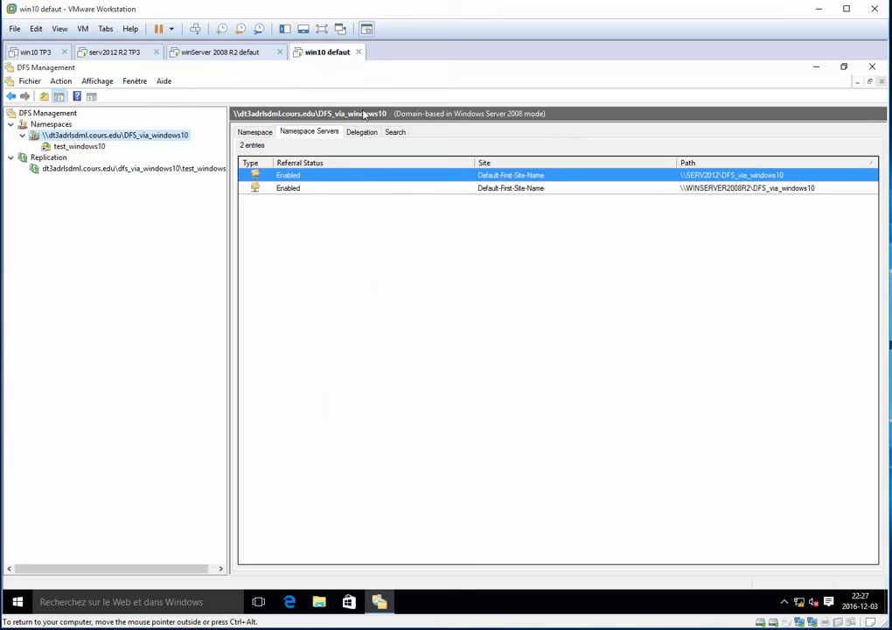
Copy the full namespace path from the properties of the test_windows10 folder.
left_click(98, 147)
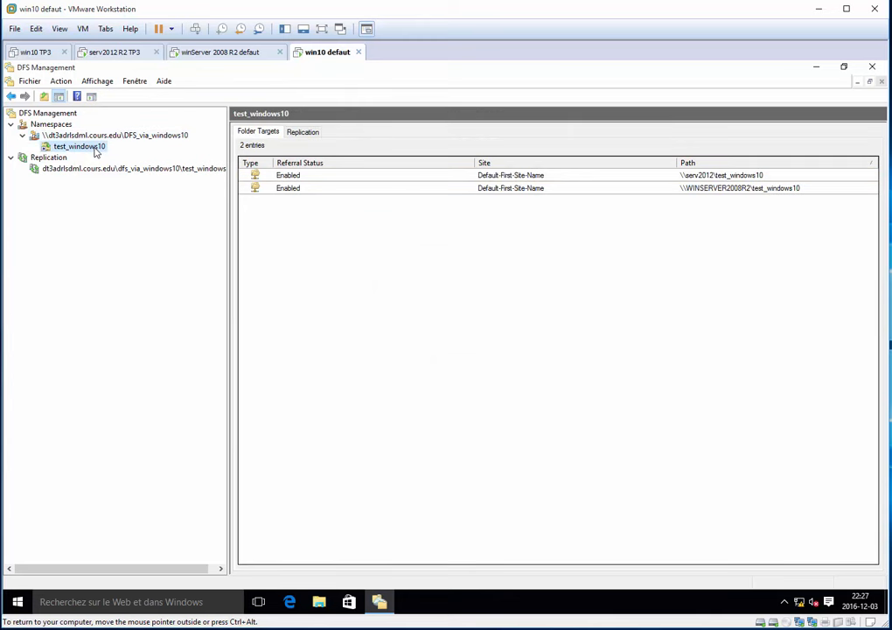
right_click(96, 150)
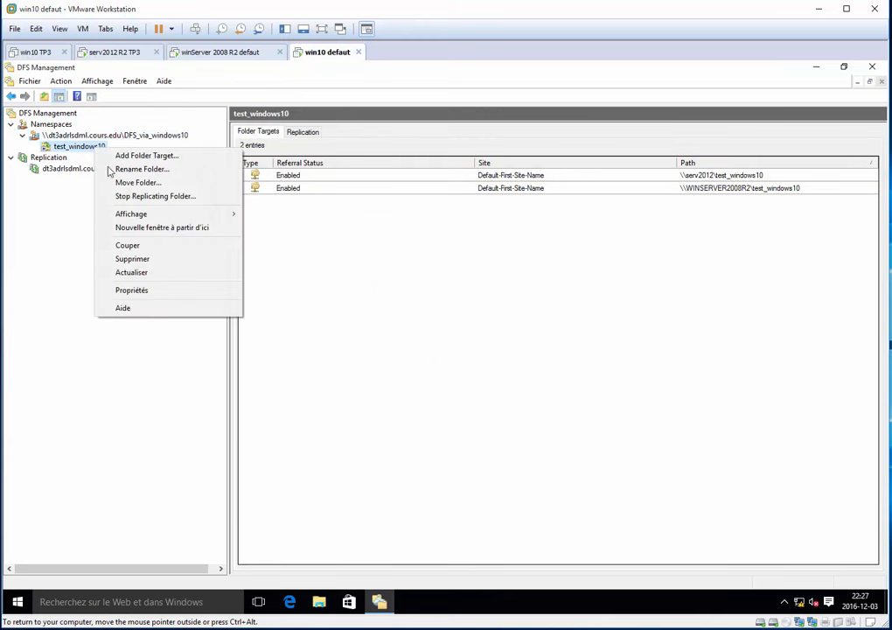
left_click(159, 289)
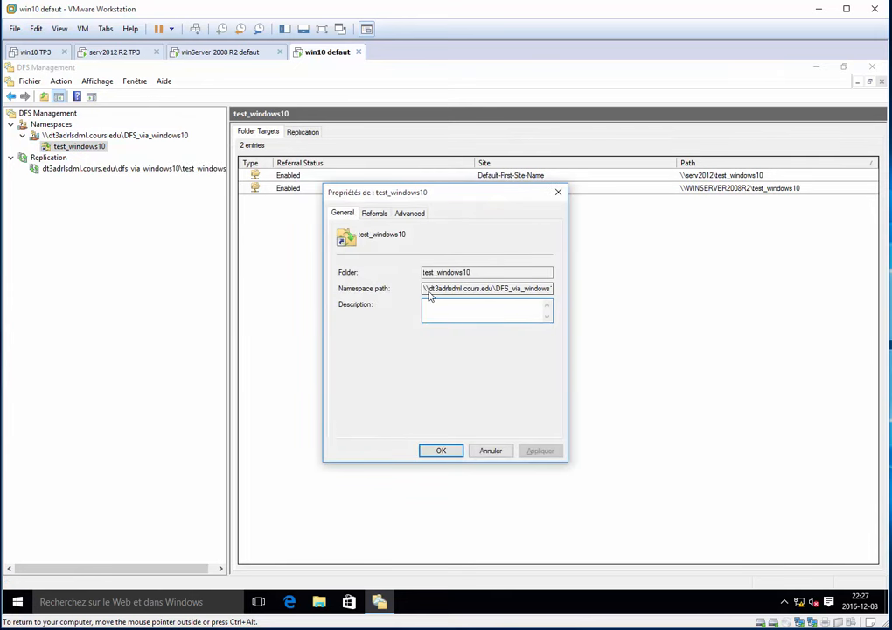
left_click_drag(425, 295, 577, 292)
key("ctrl+c")
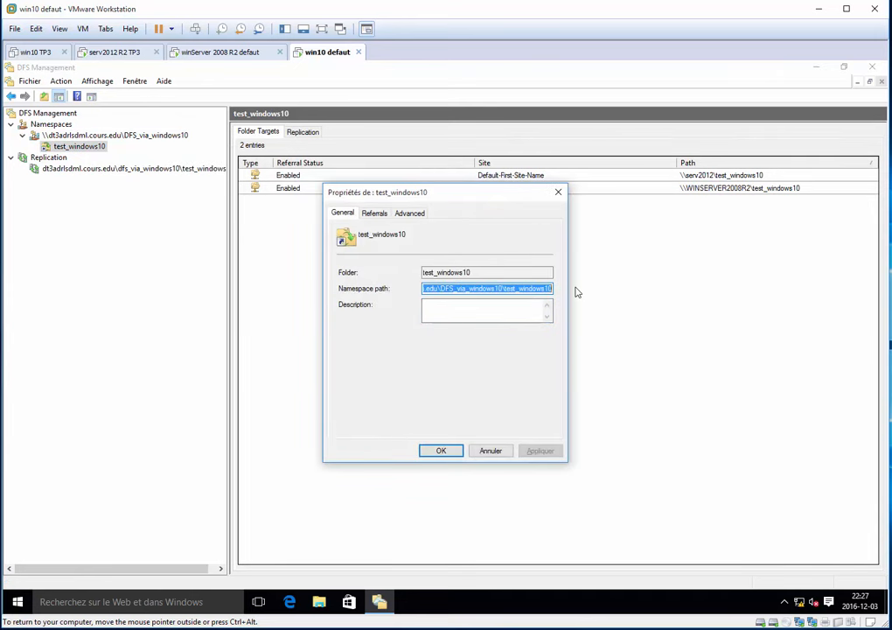
Minimize DFS Management and open the copied test_windows10 namespace path through the Run dialog on the Windows 10 VM.
left_click(558, 192)
left_click(817, 68)
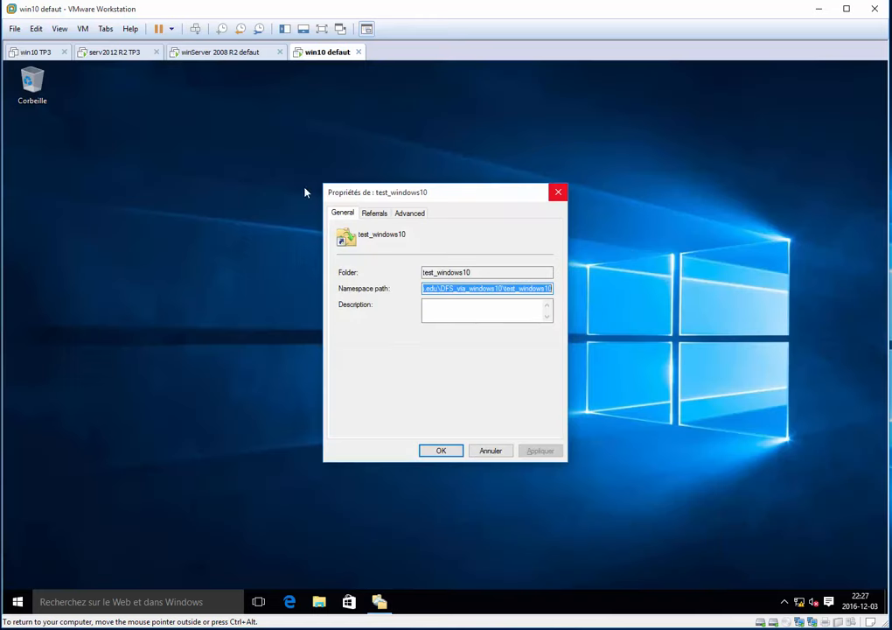
left_click(223, 179)
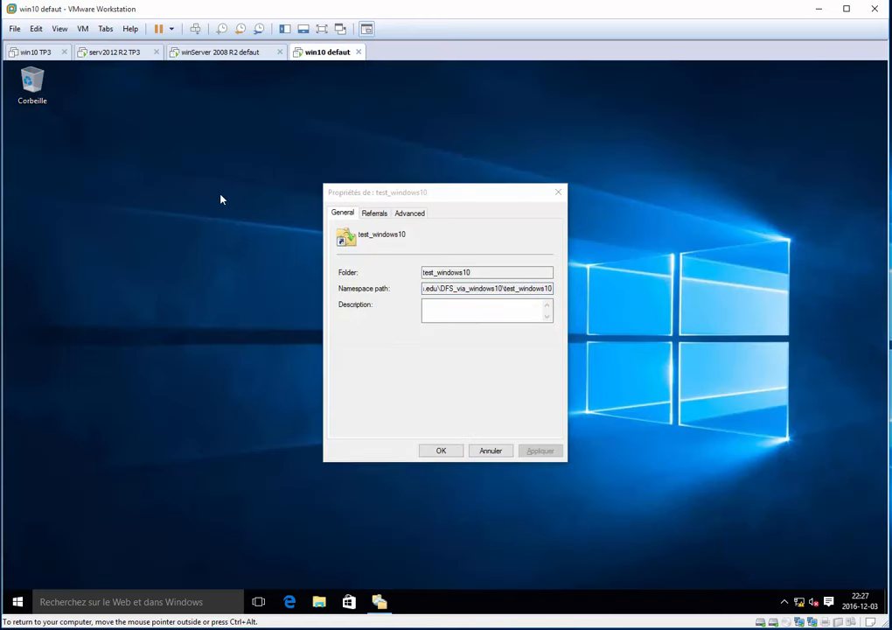
key("super+r")
key("ctrl+v")
key("Return")
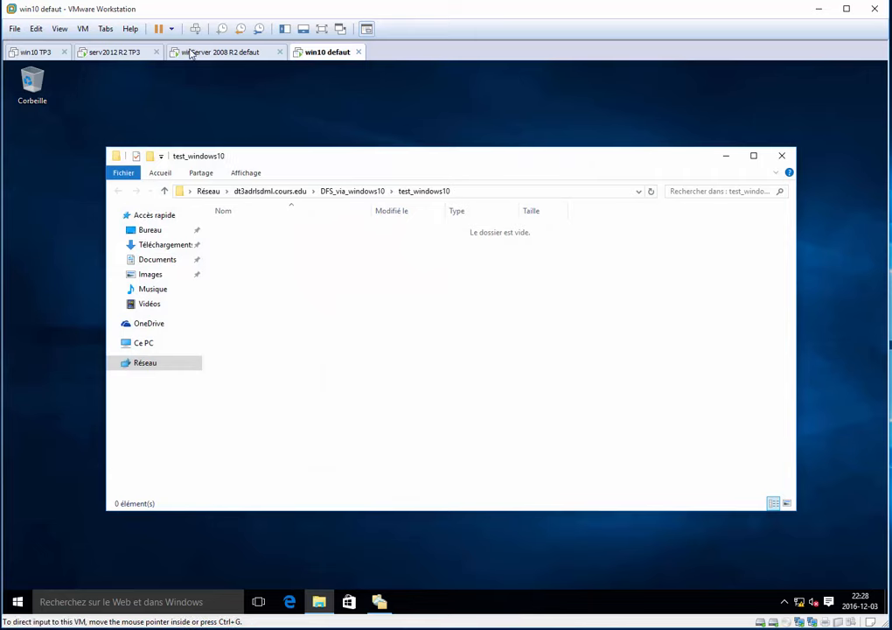
Switch to the winServer 2008 R2 VM and open \\dt3adrlsdml.cours.edu\DFS_via_windows10\test_windows10 through the Run dialog.
left_click(194, 52)
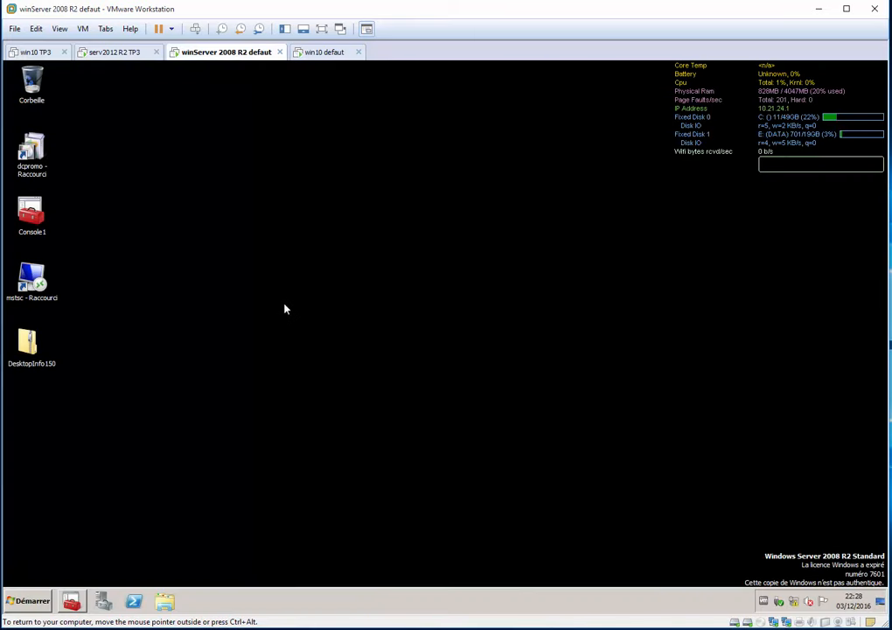
key("super+r")
key("End")
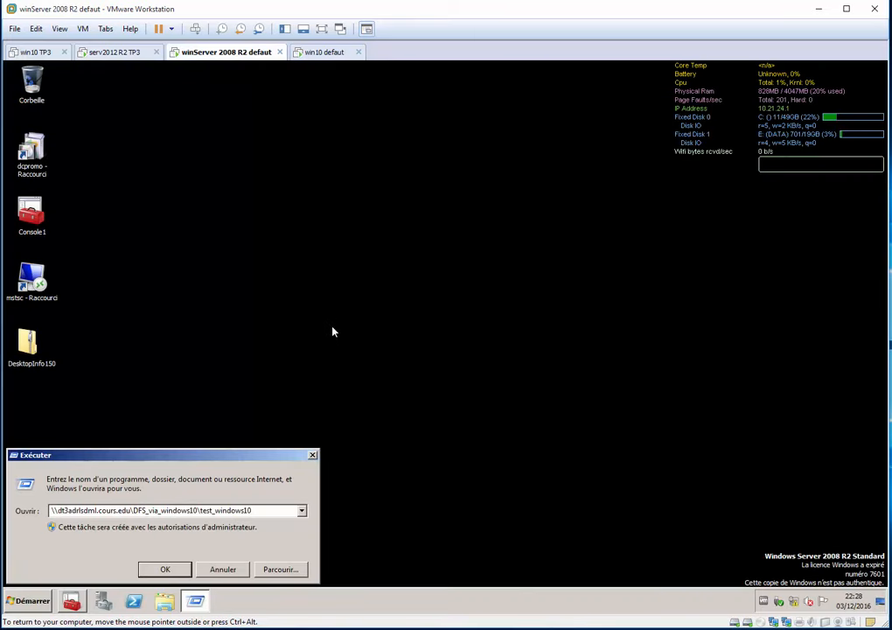
key("Return")
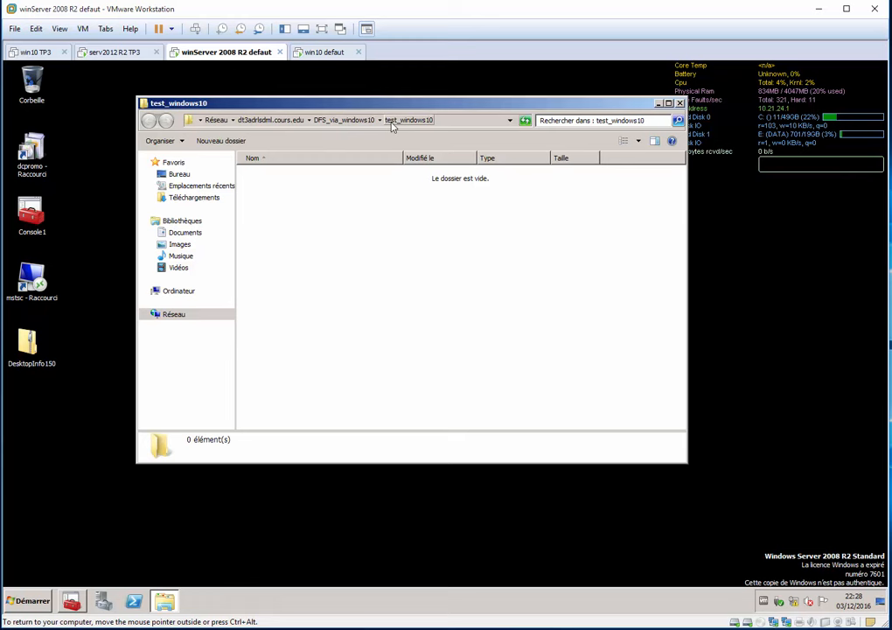
Switch to the serv2012 R2 VM and open \\dt3adrlsdml.cours.edu\DFS_via_windows10\test_windows10 through the Run dialog.
left_click(105, 54)
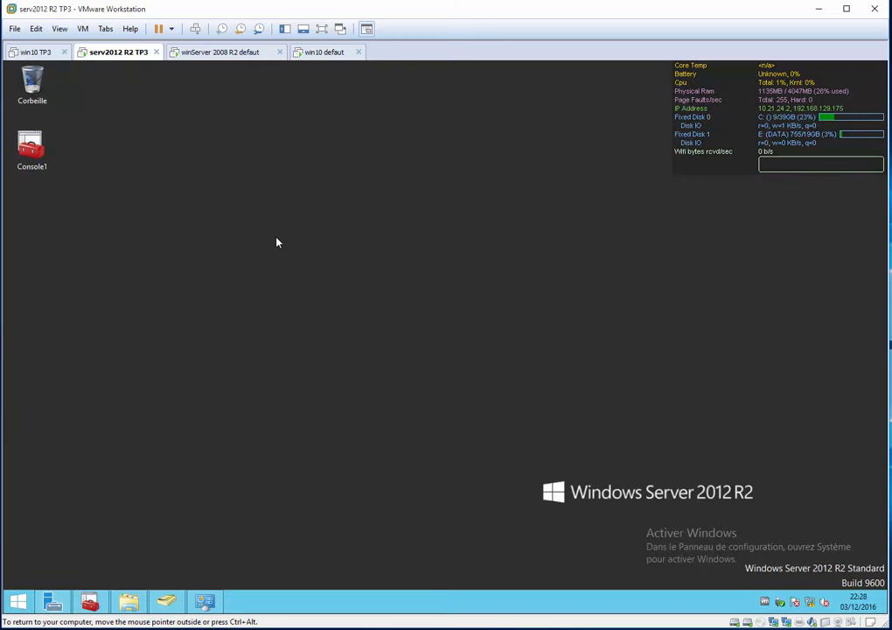
key("super+r")
key("ctrl+v")
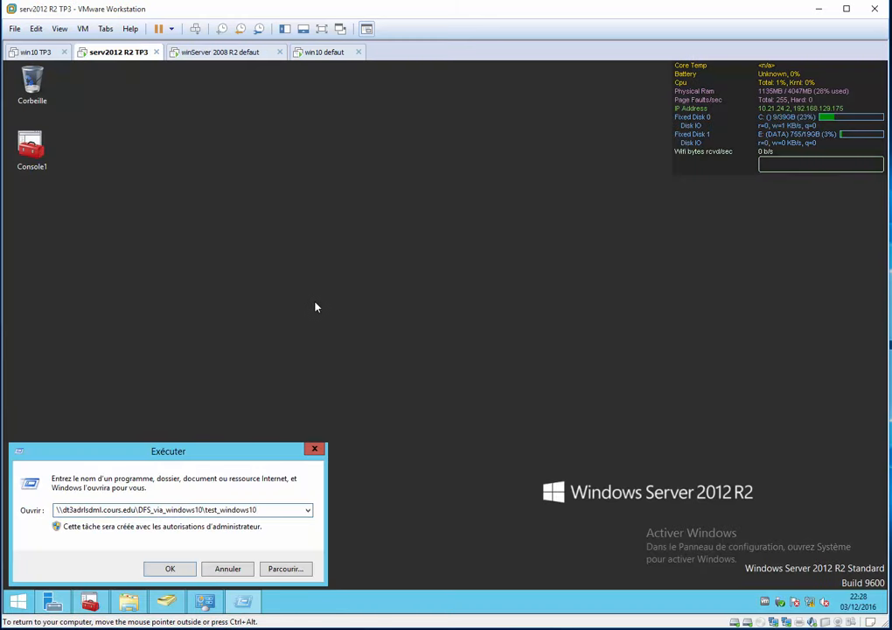
key("Return")
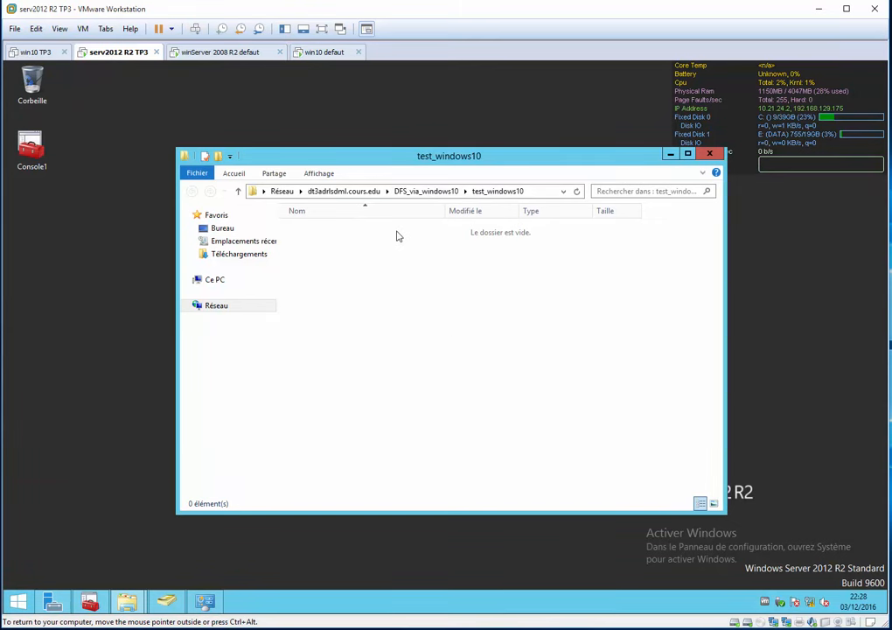
Create a folder named serv2012 inside test_windows10 on the serv2012 R2 VM.
left_click(217, 157)
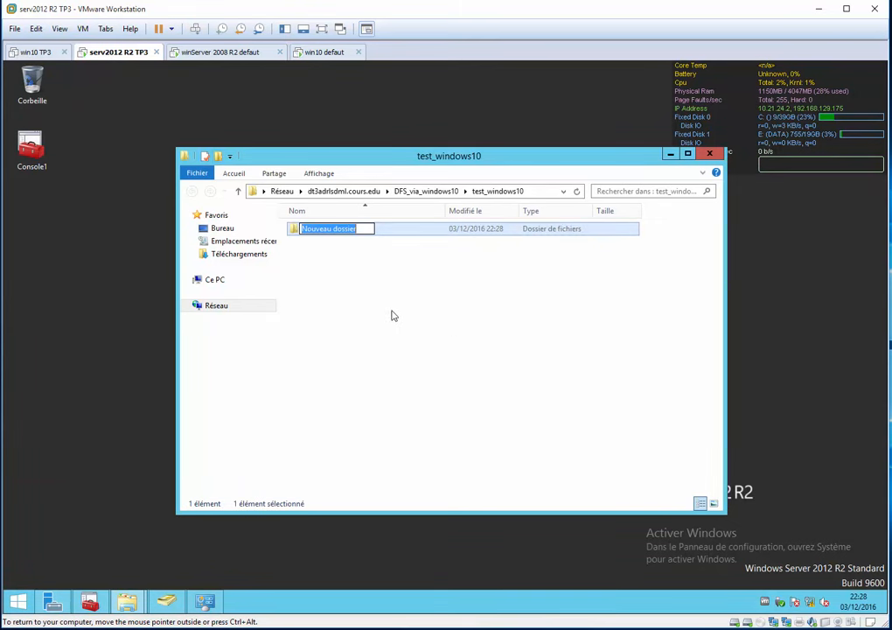
type("serv")
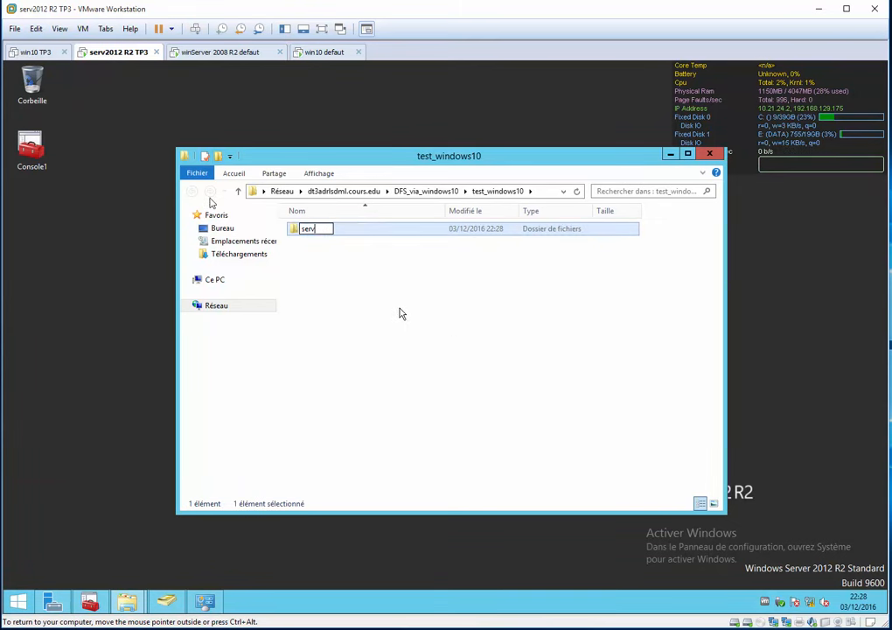
type("2012")
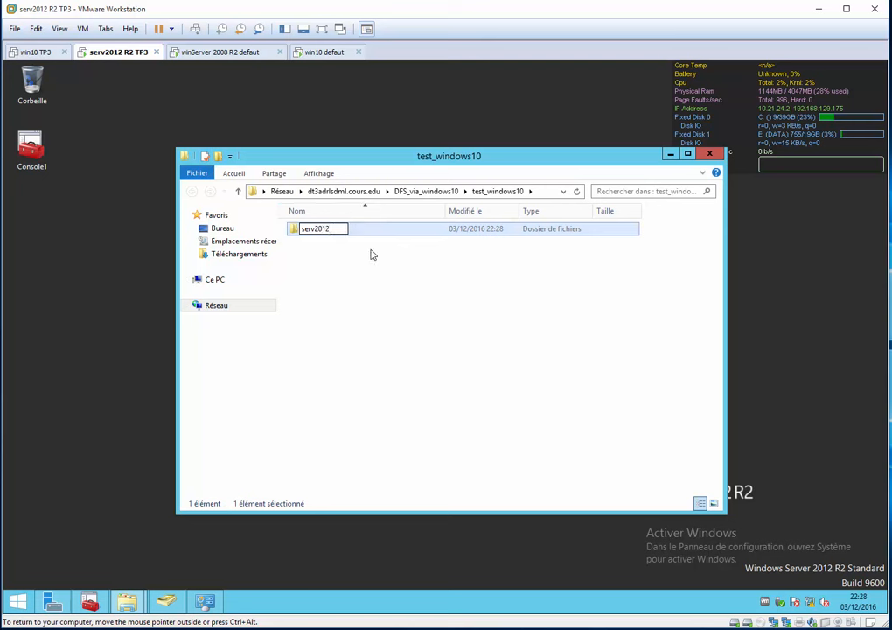
key("Return")
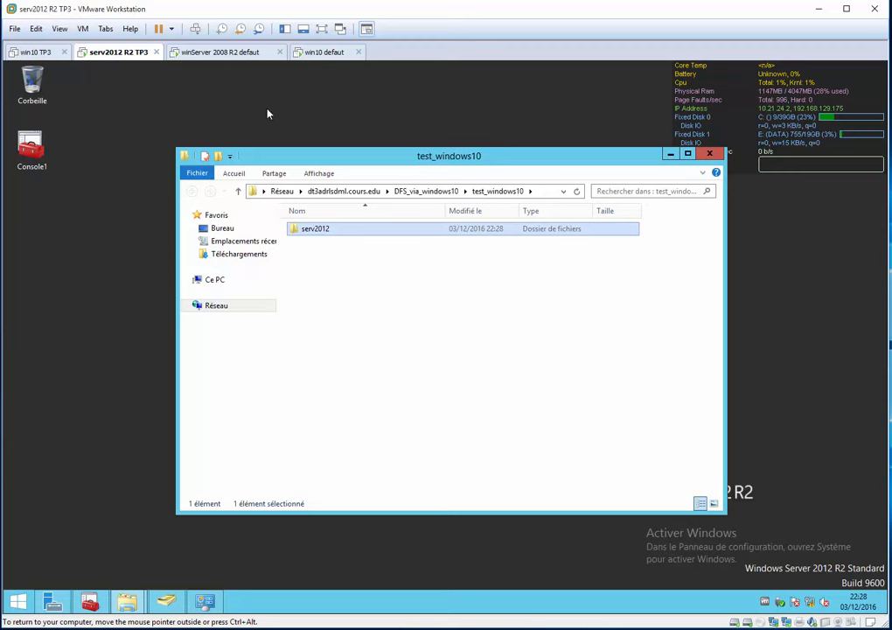
Switch to the winServer 2008 R2 VM and create a folder named serv2008 inside test_windows10.
left_click(212, 53)
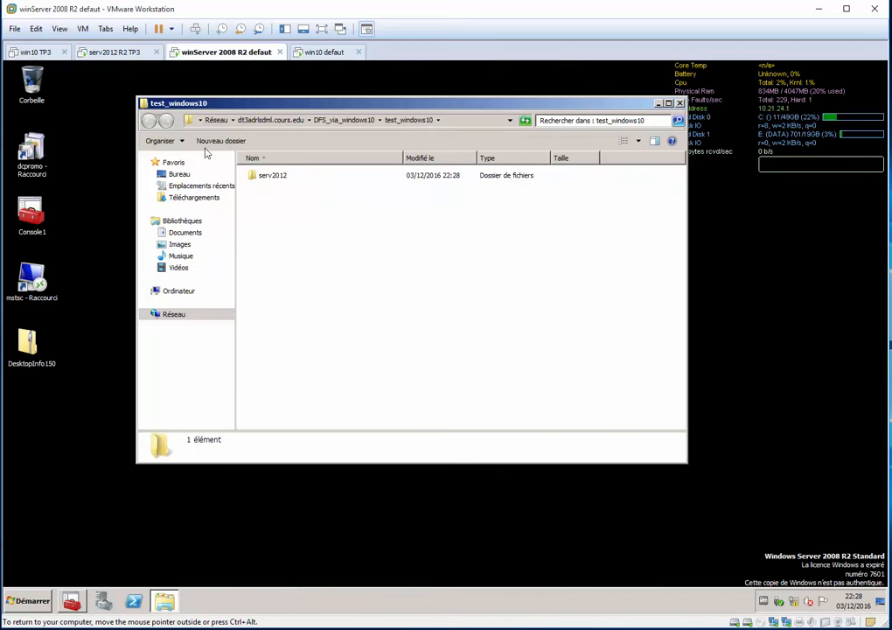
right_click(287, 219)
mouse_move(341, 314)
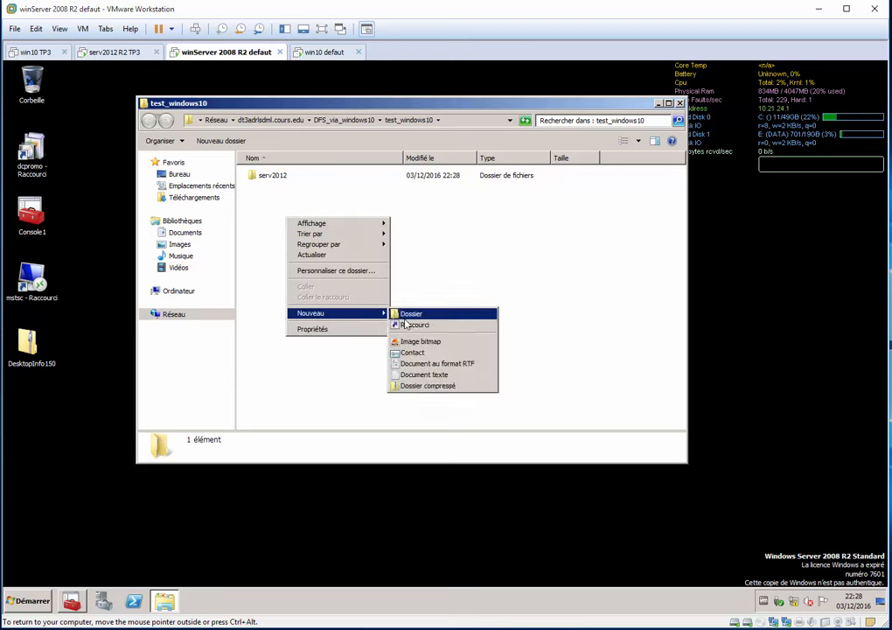
left_click(410, 317)
type("serv")
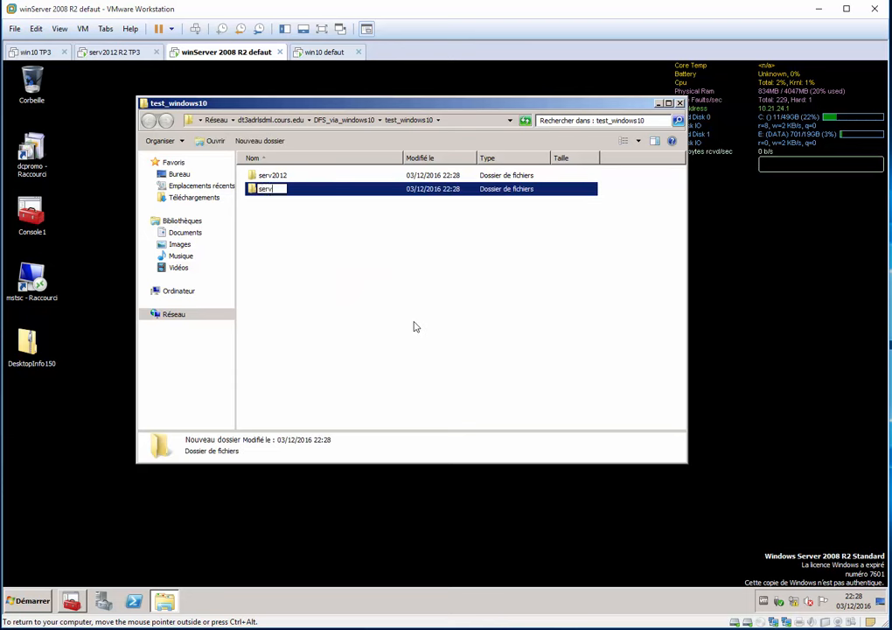
type("2008")
key("Return")
Check the contents of test_windows10 on the serv2012 R2 VM, refresh and reopen it on the Windows 10 VM, and minimize that Explorer window.
left_click(109, 52)
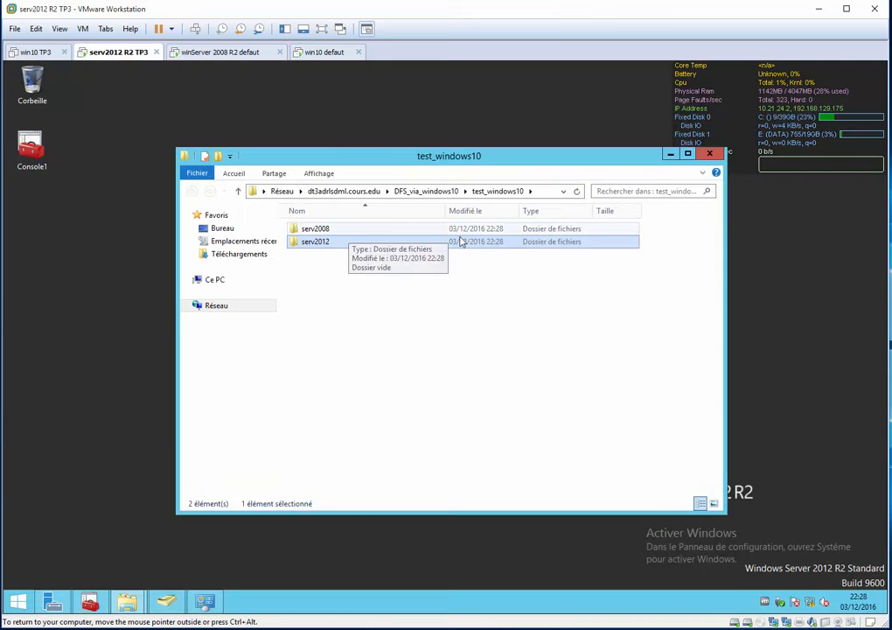
left_click(322, 52)
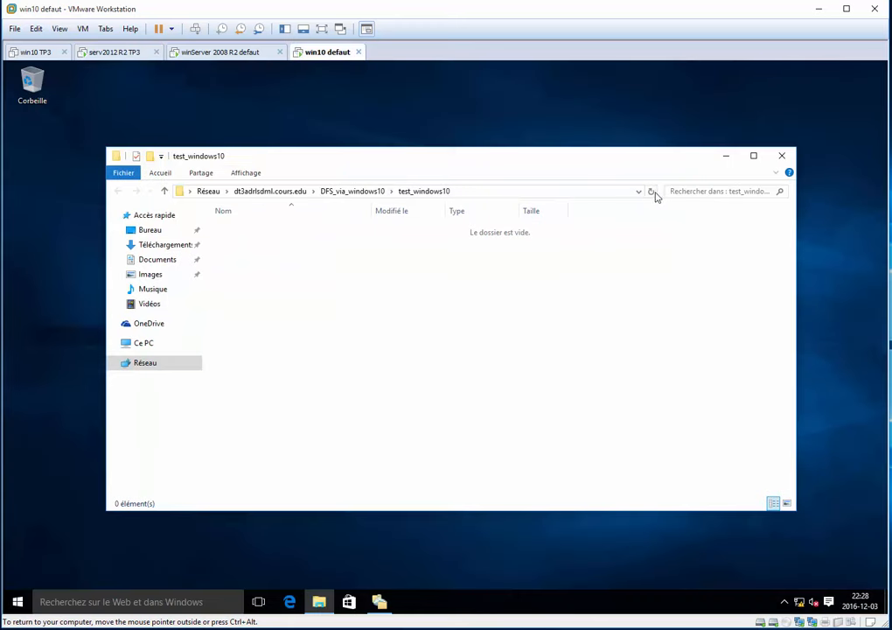
left_click(653, 194)
left_click(363, 191)
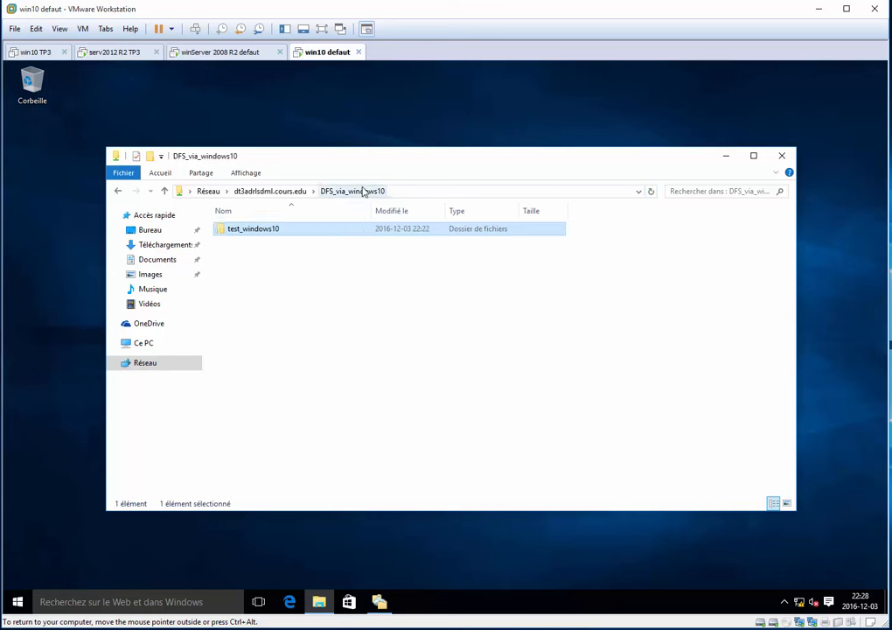
double_click(281, 234)
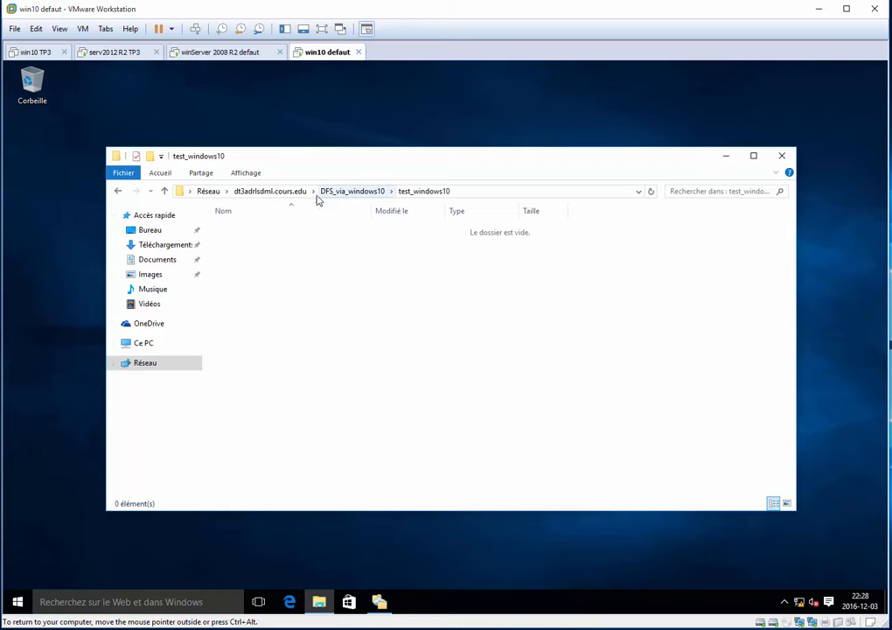
left_click(721, 157)
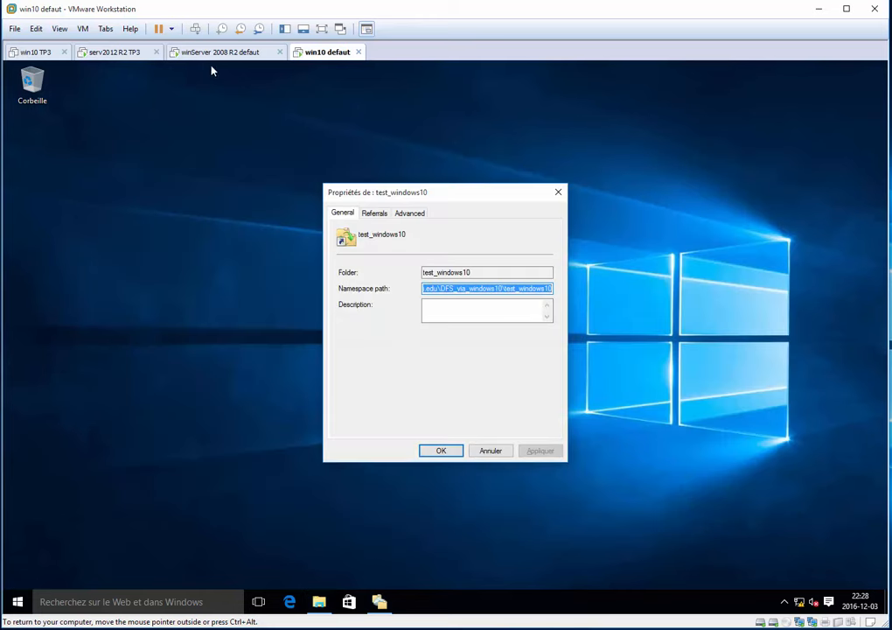
On the winServer 2008 R2 VM, map \\dt3adrlsdml.cours.edu\DFS_via_windows10\test_windows10 as network drive X:, reconnecting at logon.
left_click(218, 53)
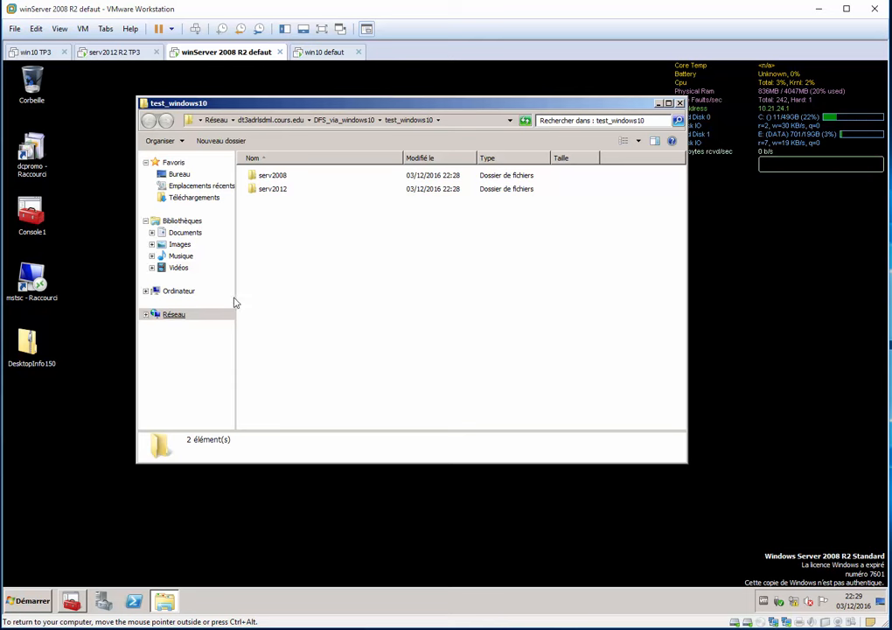
left_click(476, 120)
key("ctrl+c")
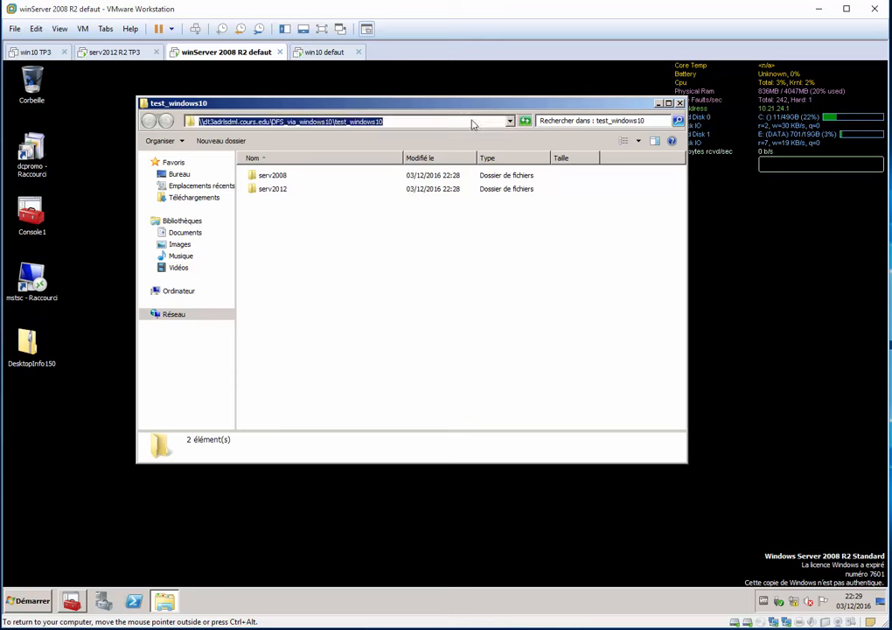
right_click(179, 320)
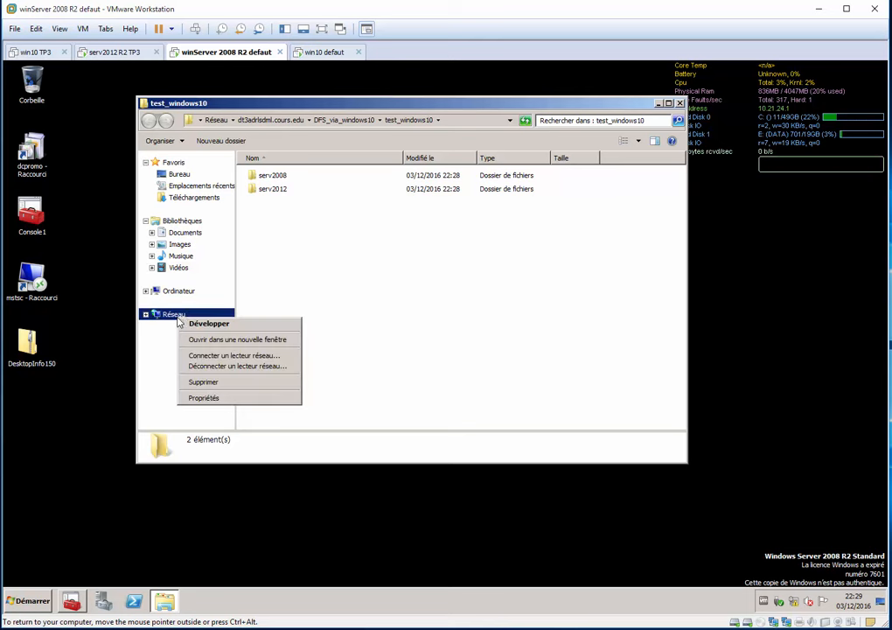
left_click(267, 357)
key("ctrl+v")
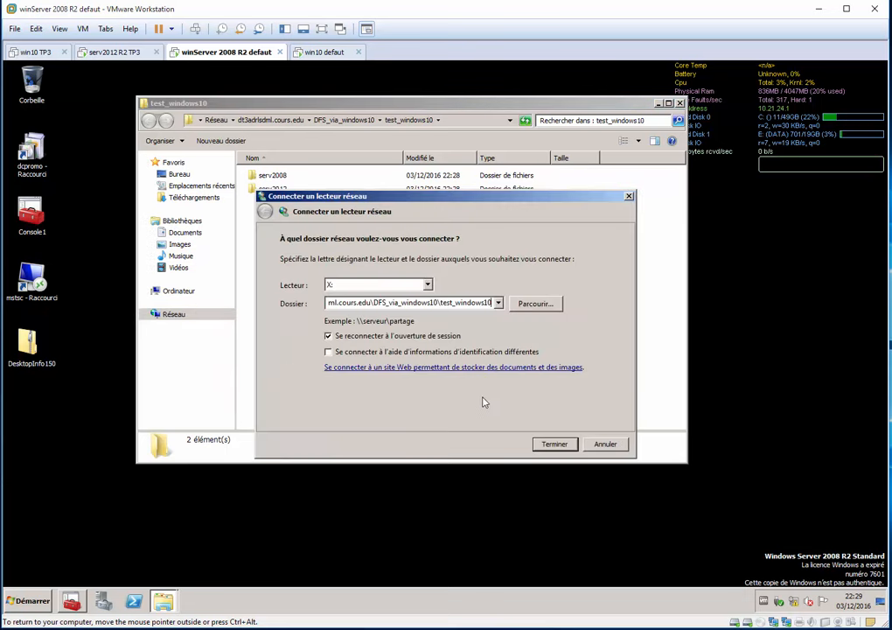
key("Return")
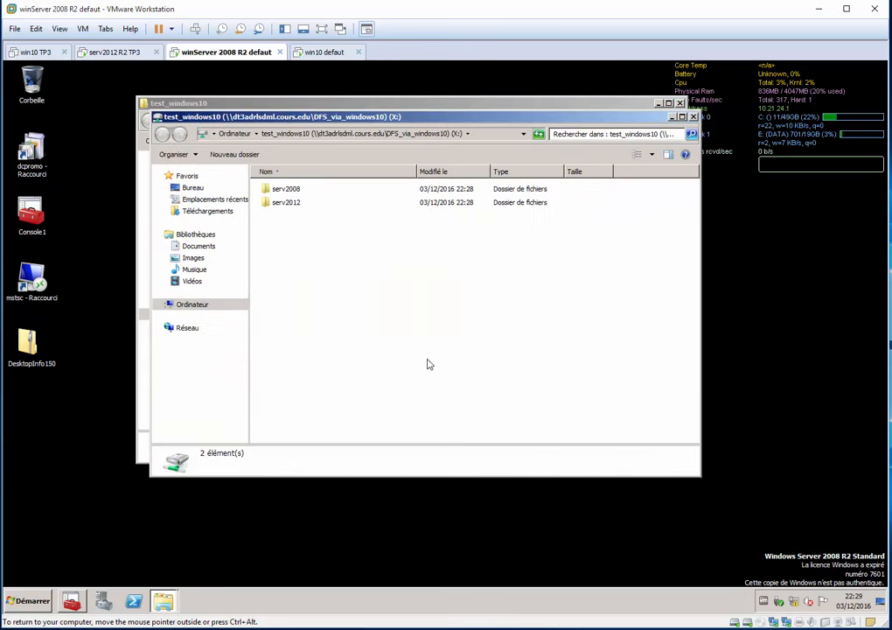
Create a folder named test101 in the mapped X: drive.
left_click(234, 154)
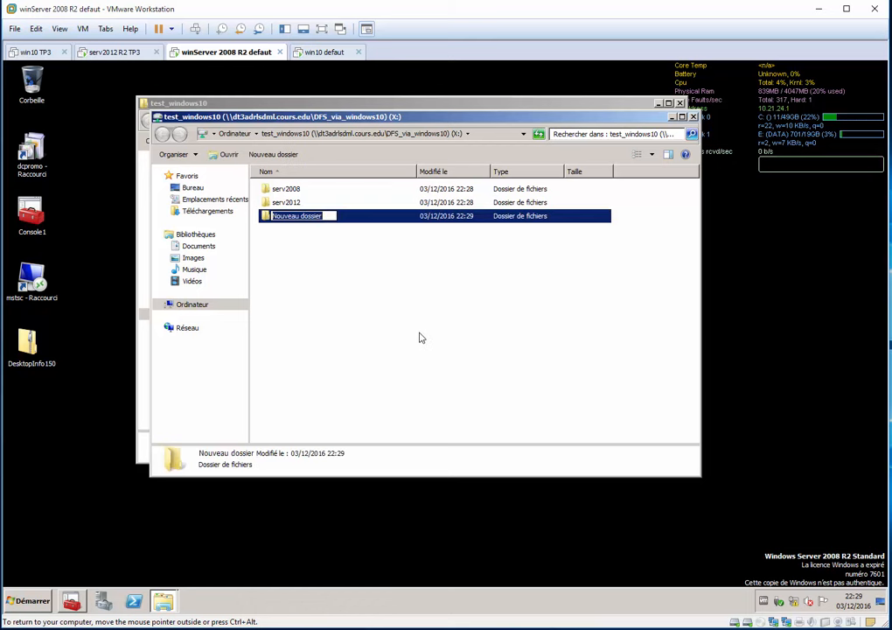
type("st")
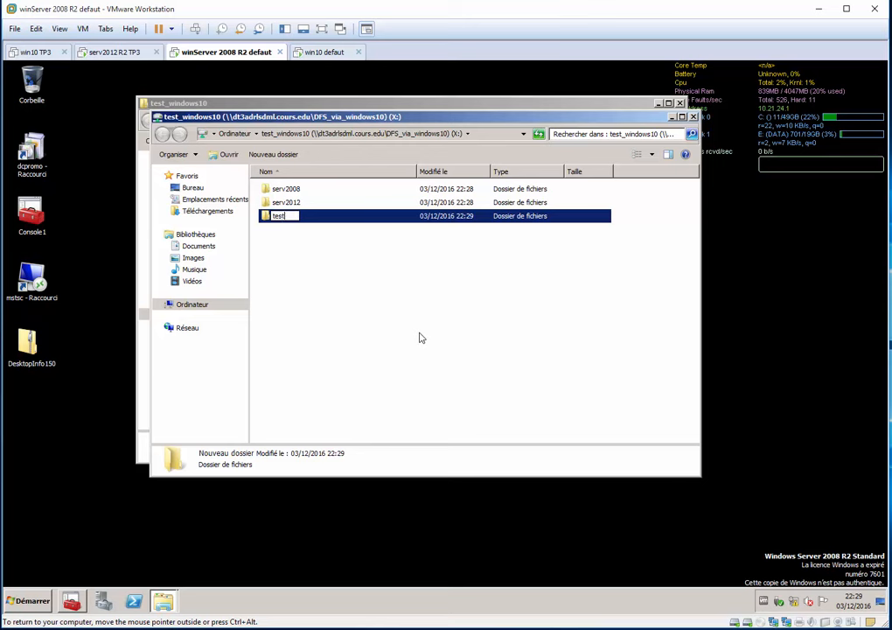
type("est101")
key("Return")
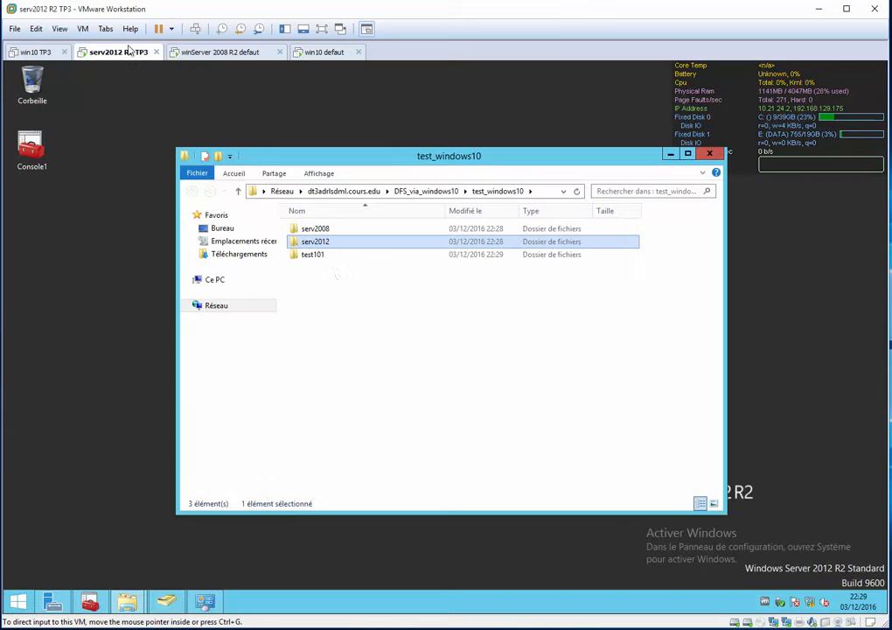
Compare the contents of test_windows10 on the serv2012 R2 VM with drive X: on the winServer 2008 R2 VM.
left_click(114, 52)
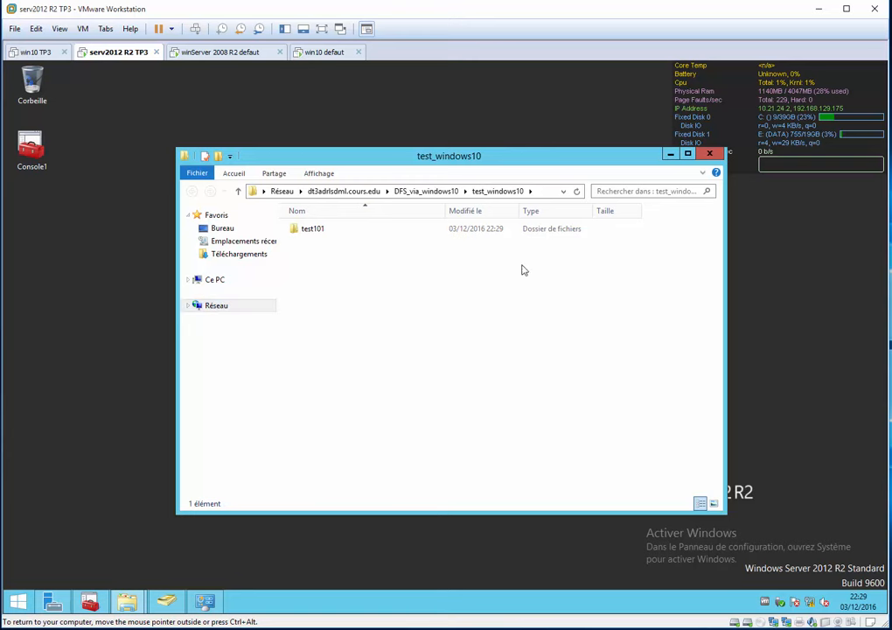
left_click(202, 54)
left_click(330, 271)
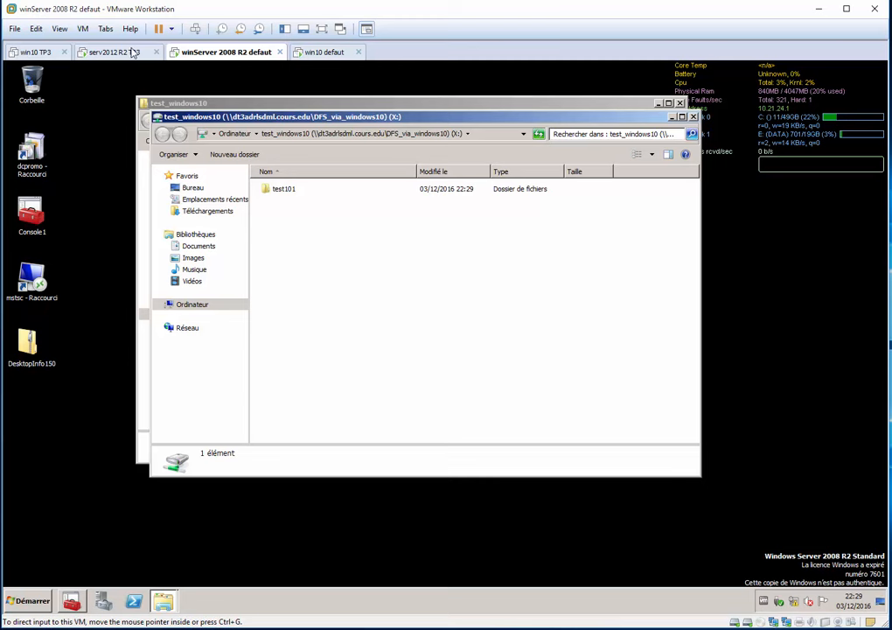
Switch to the serv2012 R2 VM and create a new folder named serv2012 inside test_windows10.
left_click(111, 53)
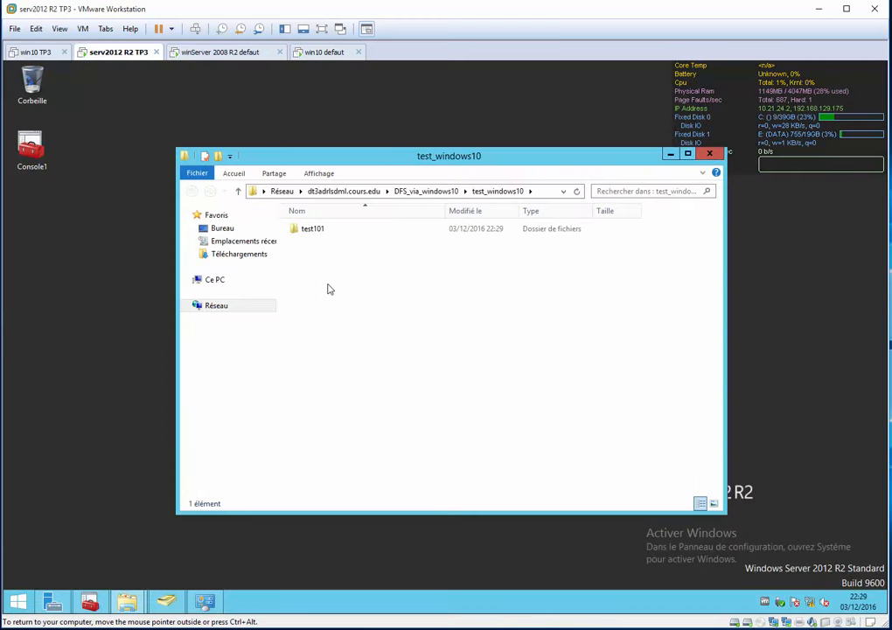
key("ctrl+shift+n")
type("ser")
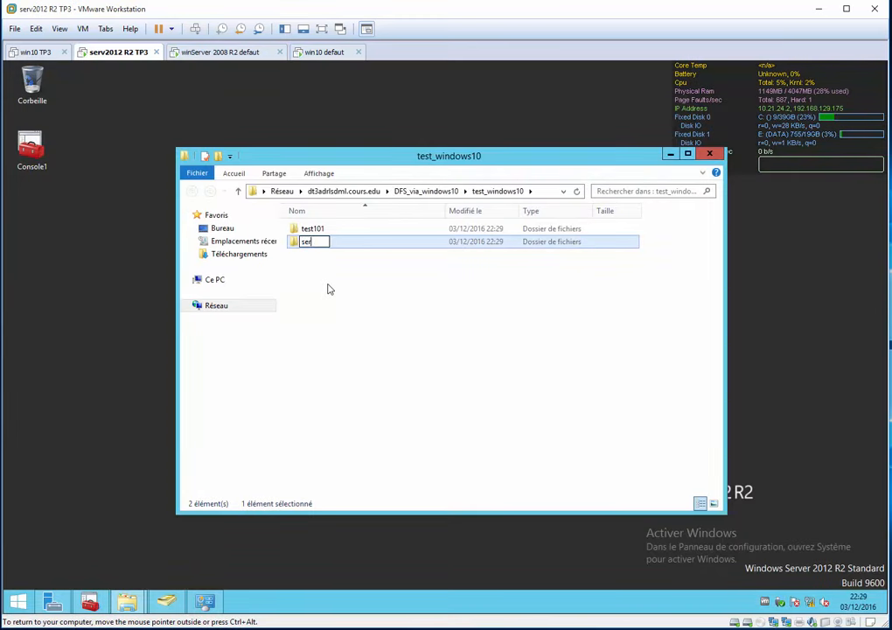
type("v2012")
key("Return")
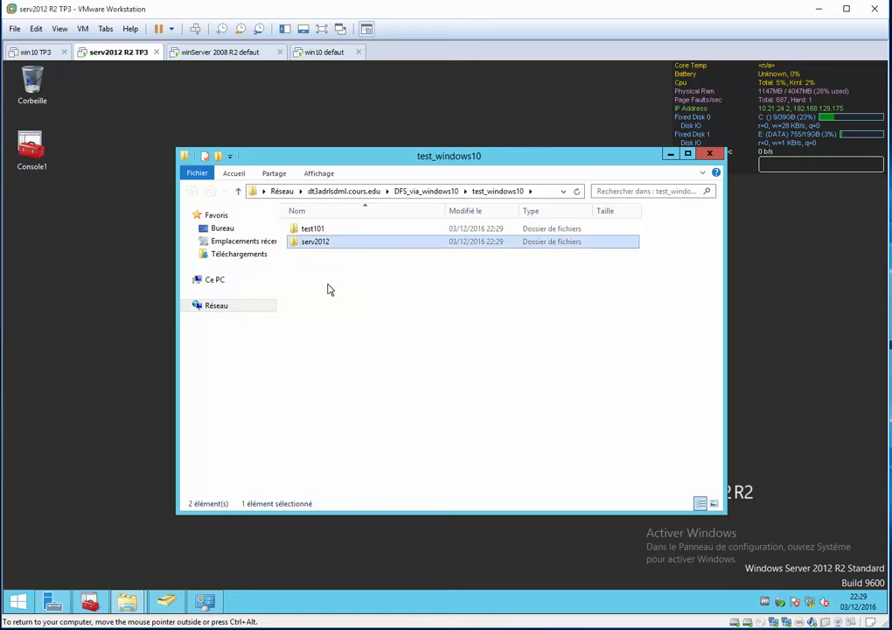
Switch to the winServer 2008 R2 VM and create a folder named serv2008 in drive X:.
left_click(223, 53)
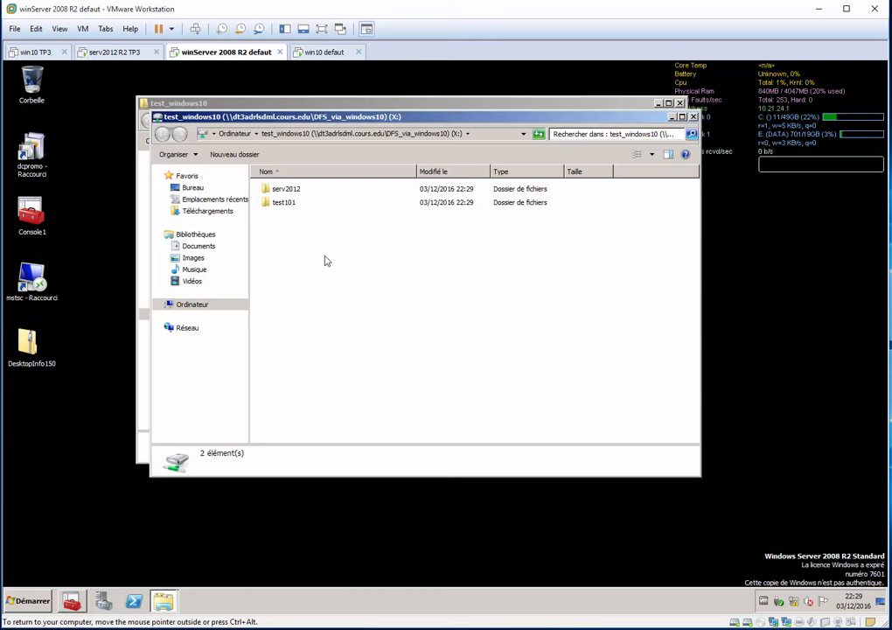
key("ctrl+shift+n")
type("serv")
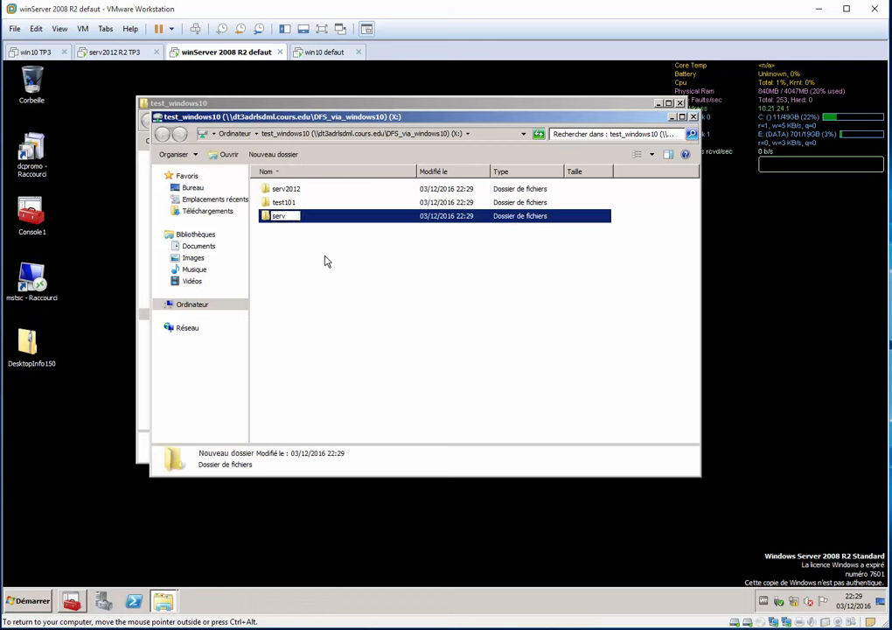
type("2008")
key("Return")
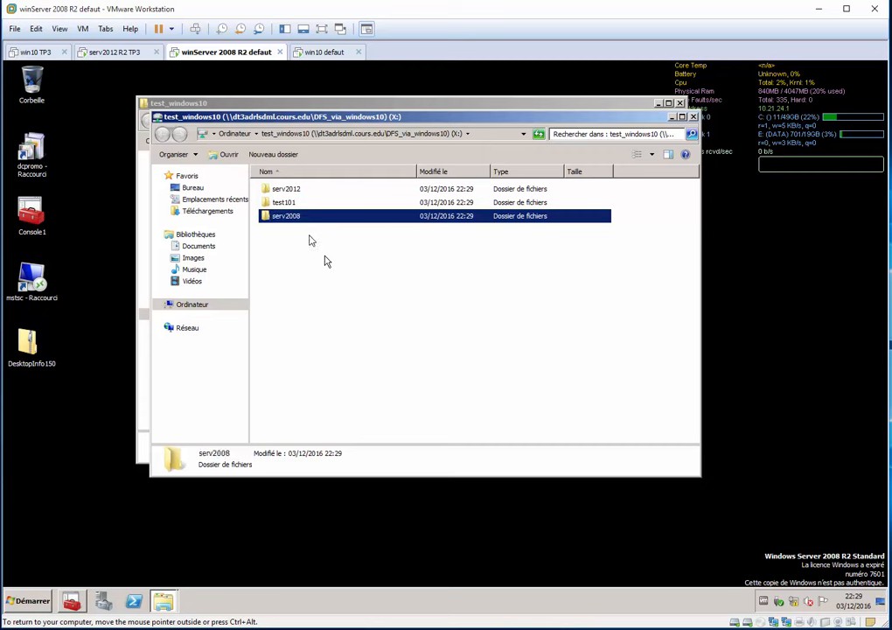
Create a new text document in drive X:, keeping the default name Nouveau document texte.
right_click(343, 272)
mouse_move(394, 379)
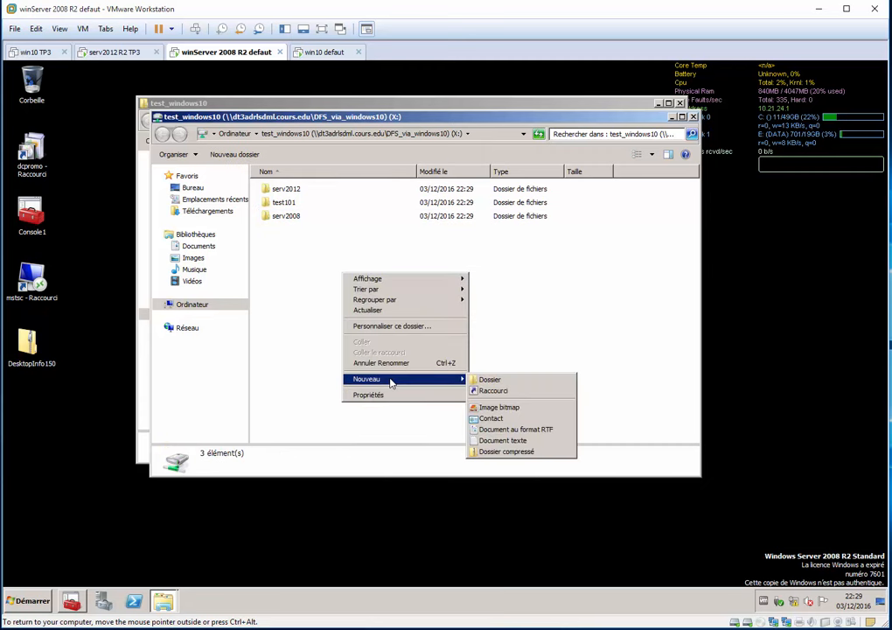
left_click(525, 440)
key("Return")
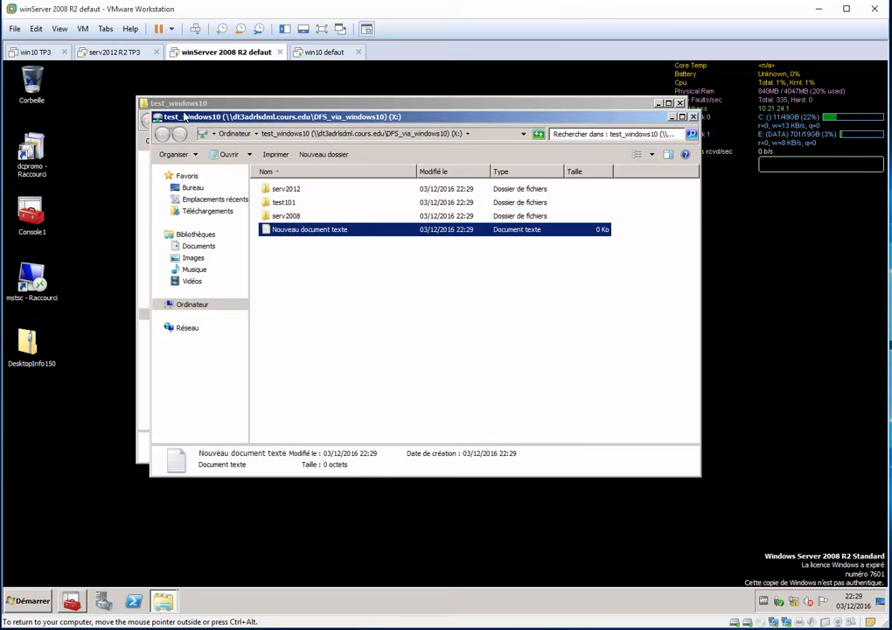
On the serv2012 R2 VM, map the test_windows10 namespace path as network drive Z: and add that drive to Favoris.
left_click(113, 53)
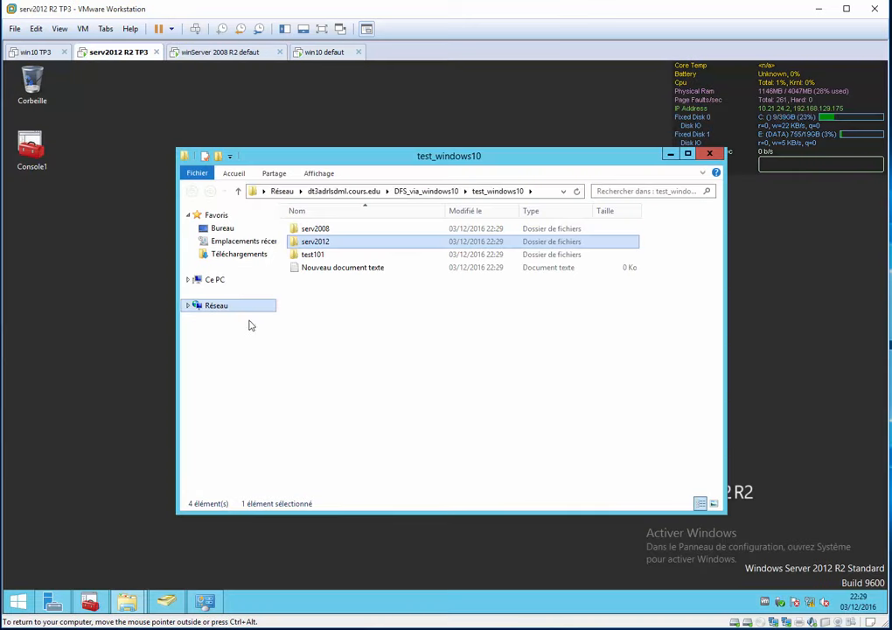
right_click(219, 306)
left_click(298, 365)
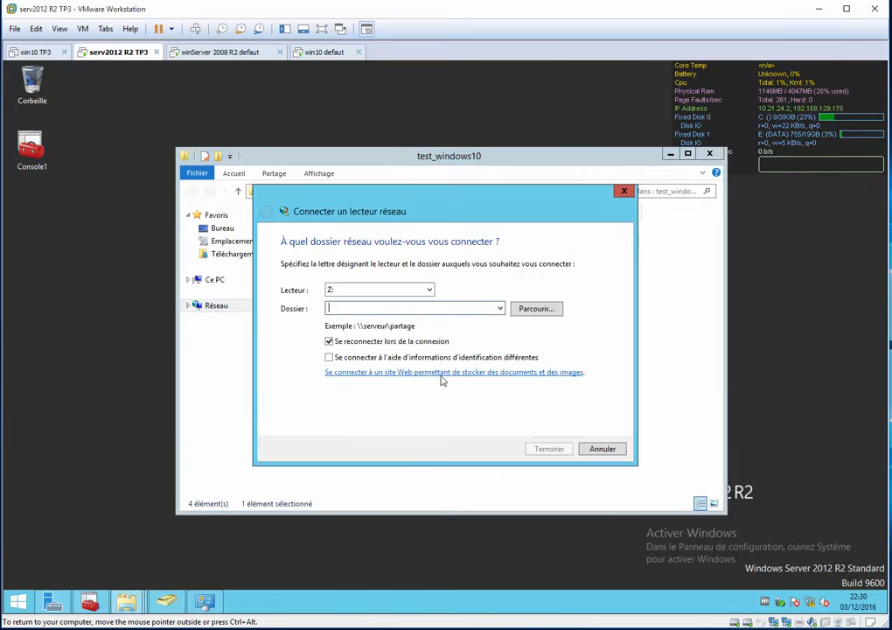
type("\\\\dt3adrlsdml.cours.edu\\DFS_via_windows10\\test_windows10")
key("Return")
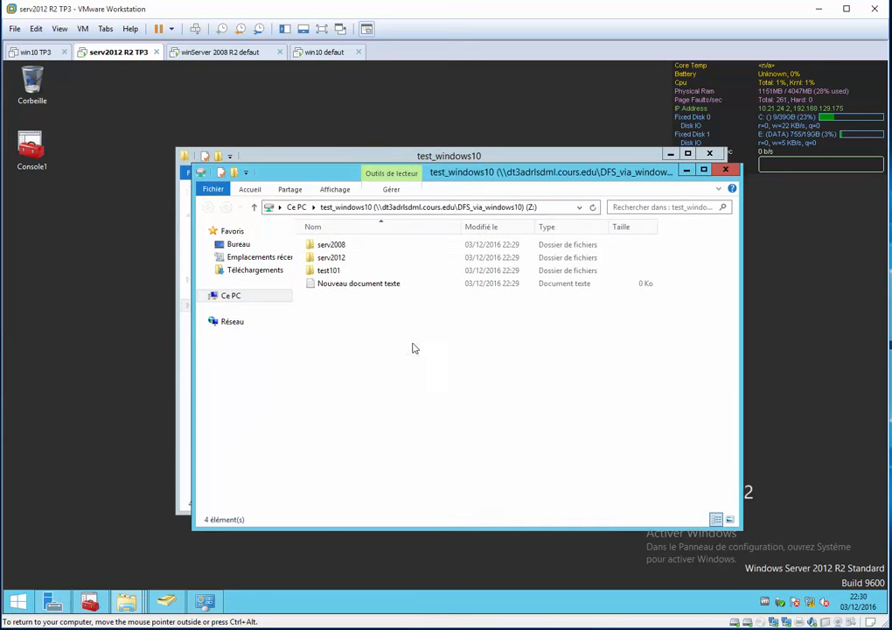
left_click(229, 297)
left_click_drag(324, 462, 257, 247)
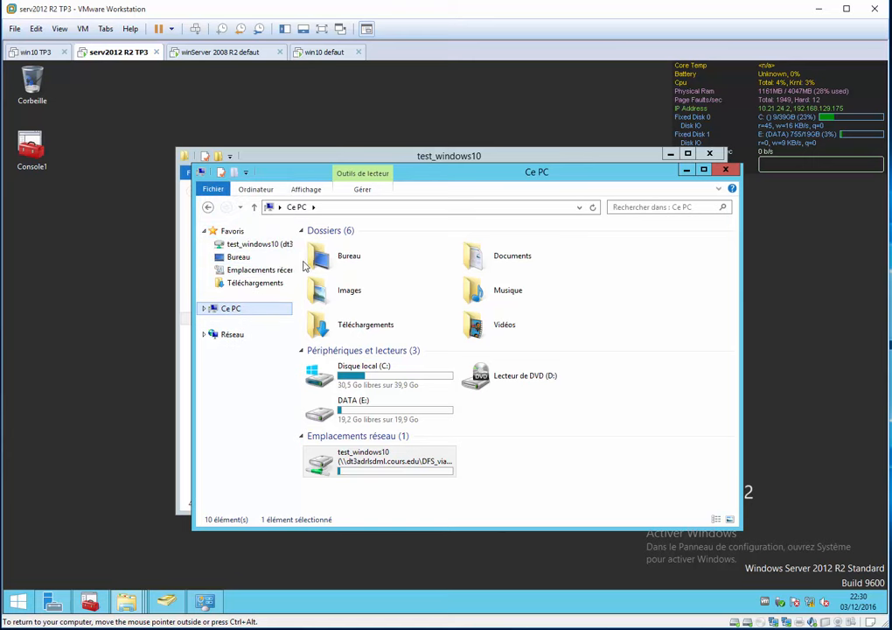
On the winServer 2008 R2 VM, map the test_windows10 namespace path as network drive W: and add that drive to Favoris.
left_click(201, 51)
right_click(172, 306)
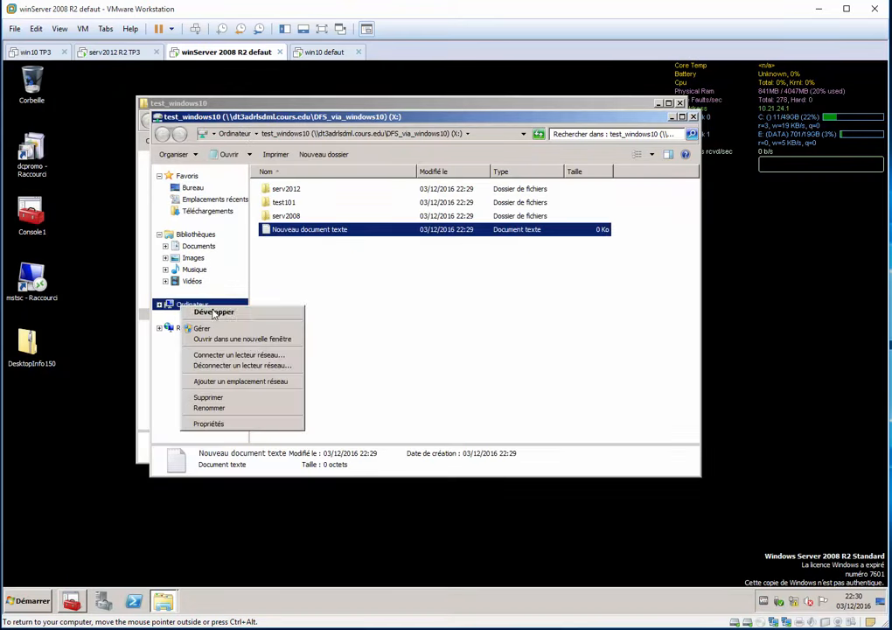
left_click(236, 352)
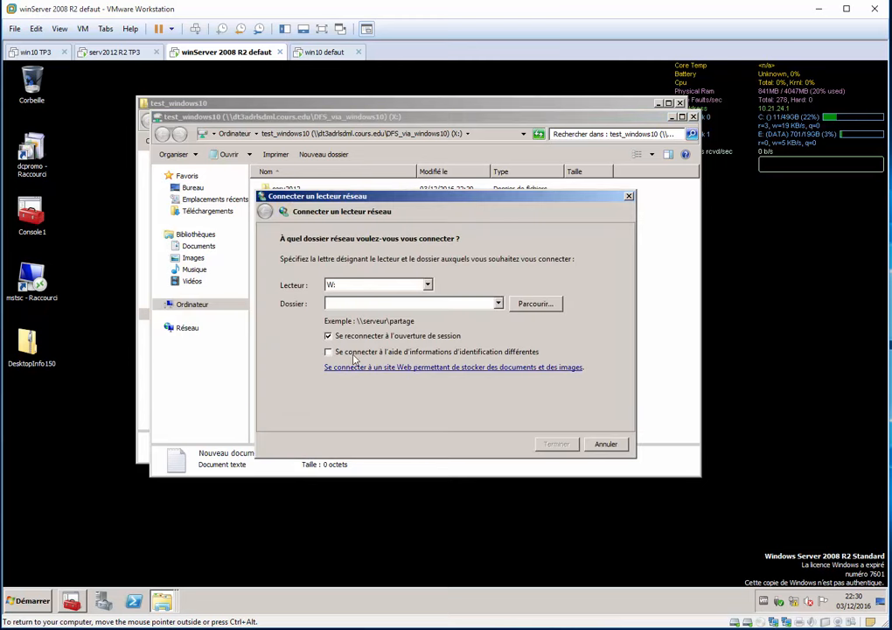
type("\\\\dt3adrlsdml.cours.edu\\DFS_via_windows10\\test_windows10")
key("Return")
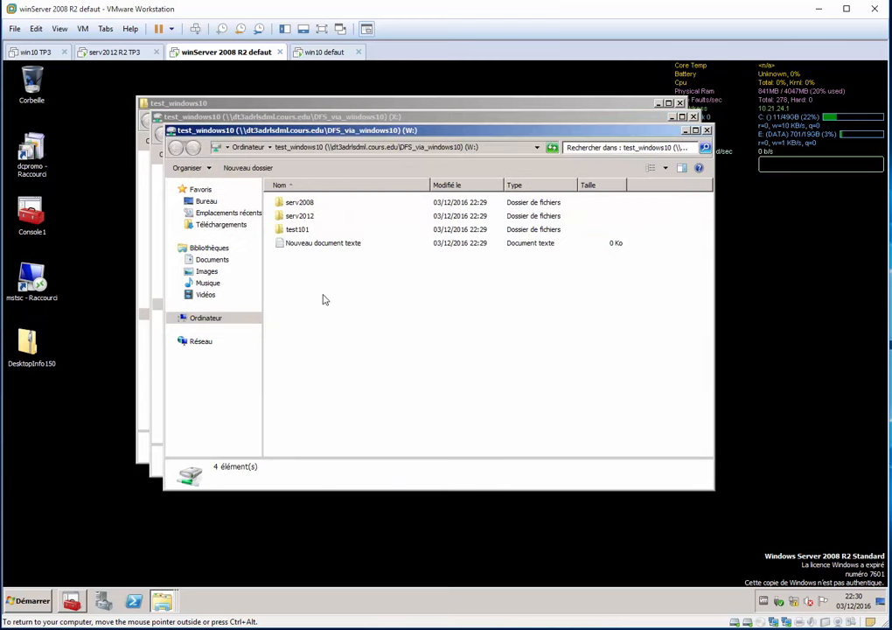
left_click(210, 318)
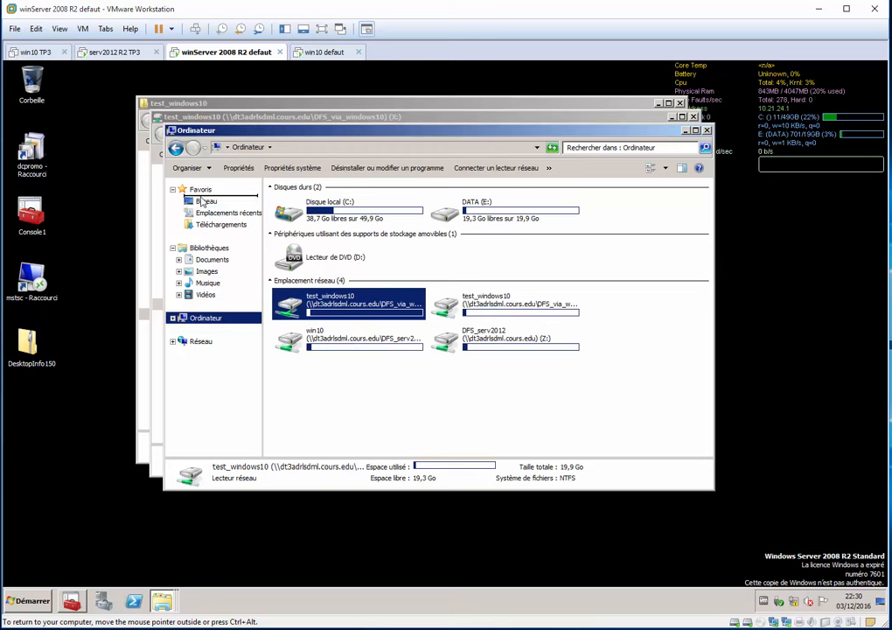
left_click_drag(203, 202, 203, 197)
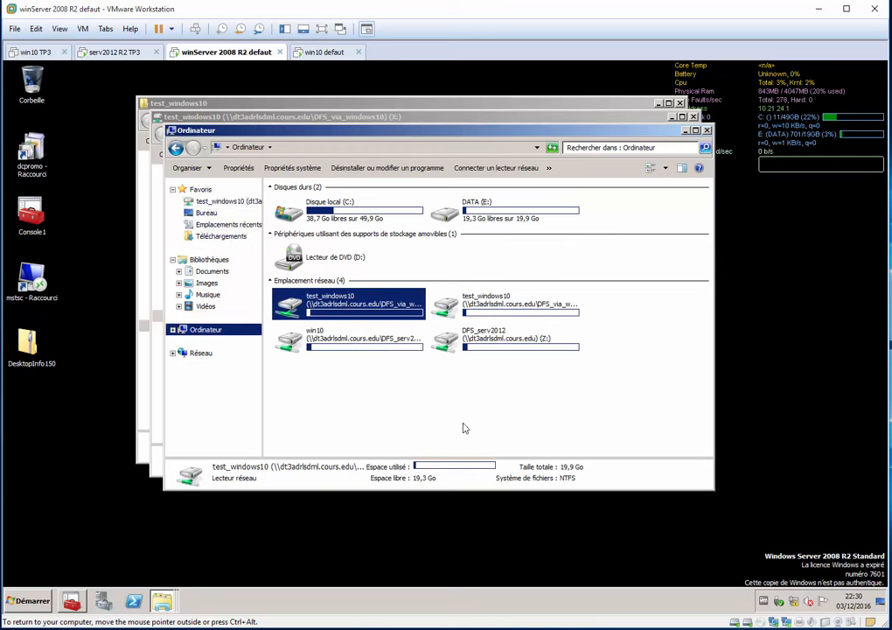
Close all the open Explorer windows on the winServer 2008 R2 VM and on the serv2012 R2 VM.
key("alt+F4")
key("alt+F4")
key("alt+F4")
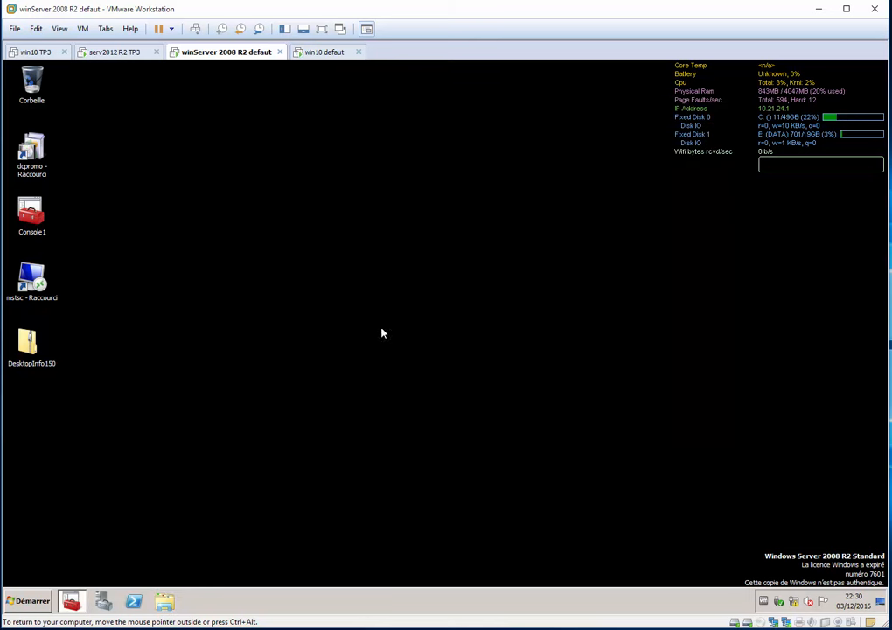
left_click(140, 54)
key("alt+F4")
key("alt+F4")
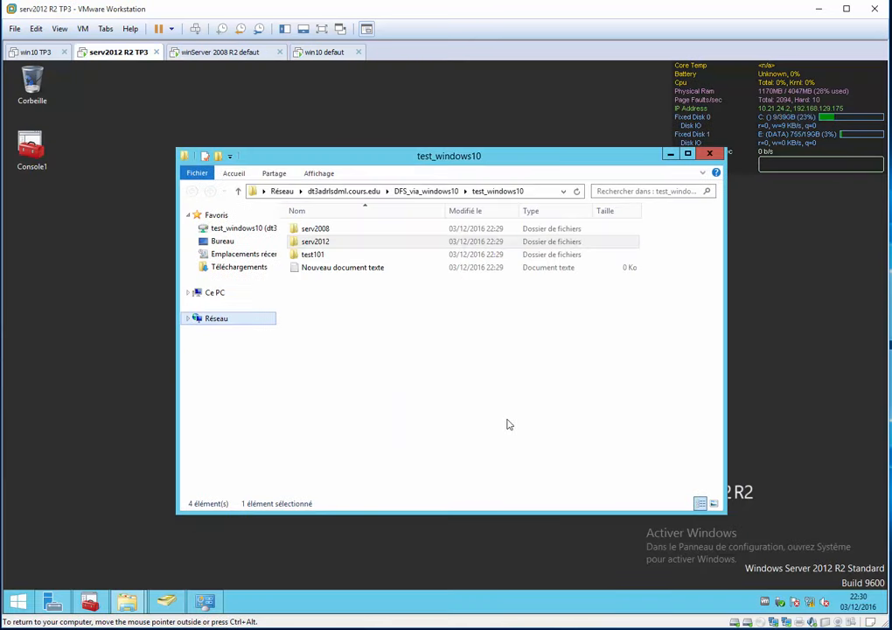
Return to the win10 defaut VM, cancel the test_windows10 properties and open the test_windows10 share through the Run dialog.
left_click(322, 52)
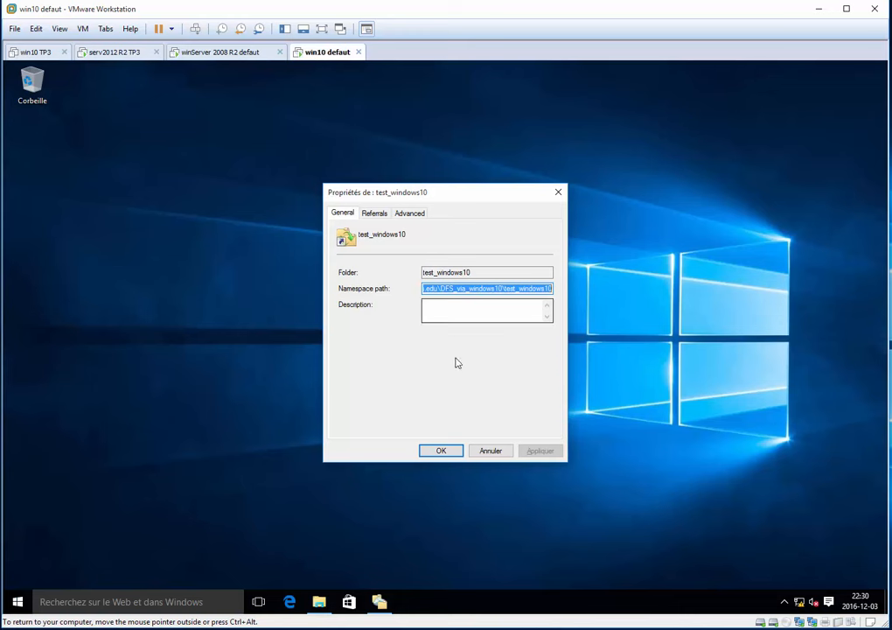
left_click(491, 451)
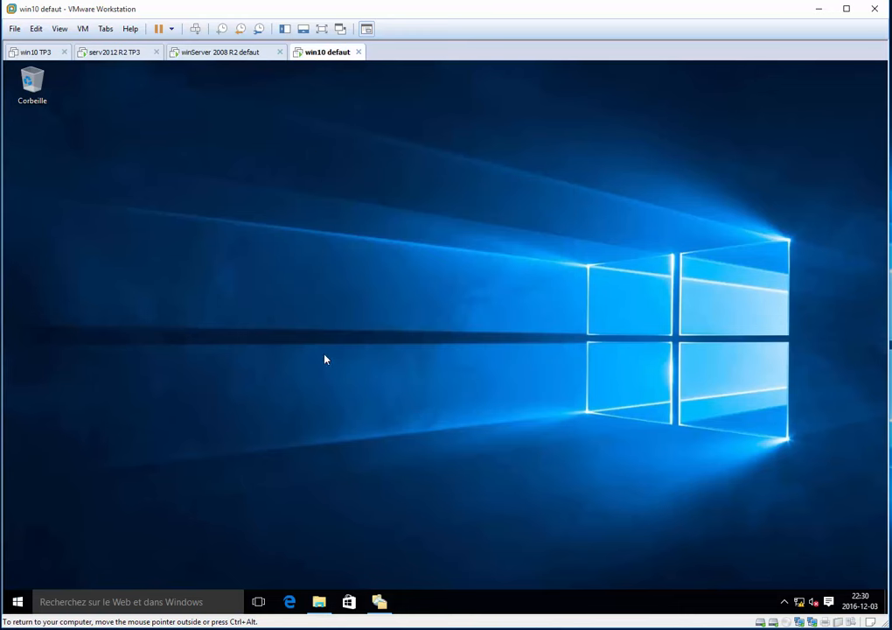
key("super+r")
key("Return")
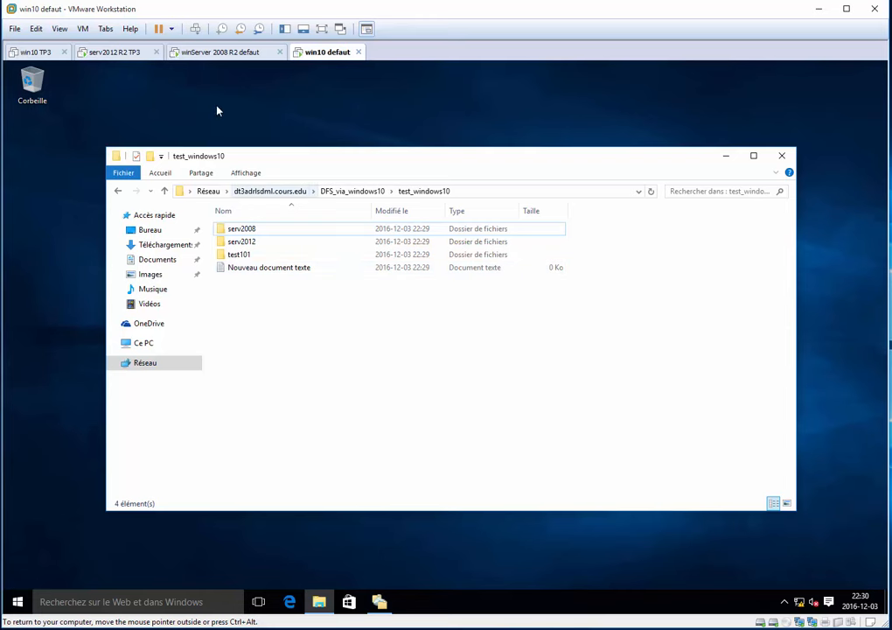
Review the winServer 2008 R2 and serv2012 R2 desktops and the test_windows10 contents on the win10 defaut VM.
left_click(200, 56)
left_click(120, 55)
left_click(195, 54)
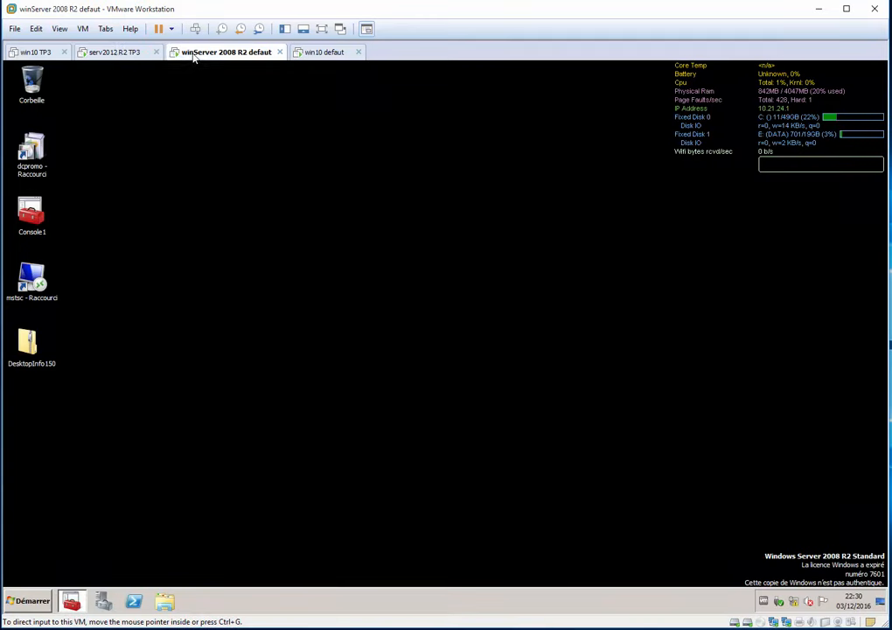
left_click(100, 55)
left_click(206, 54)
left_click(121, 54)
left_click(207, 55)
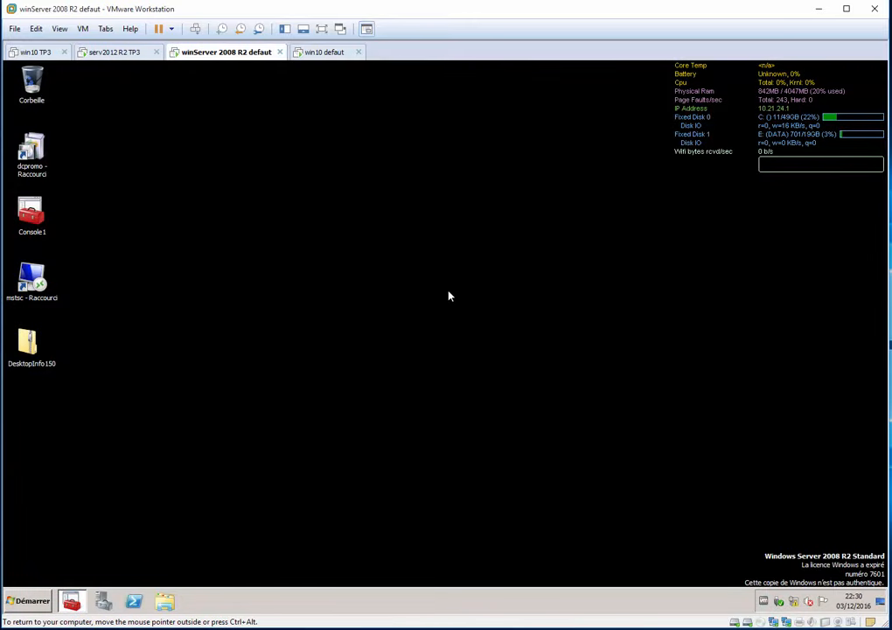
left_click(324, 52)
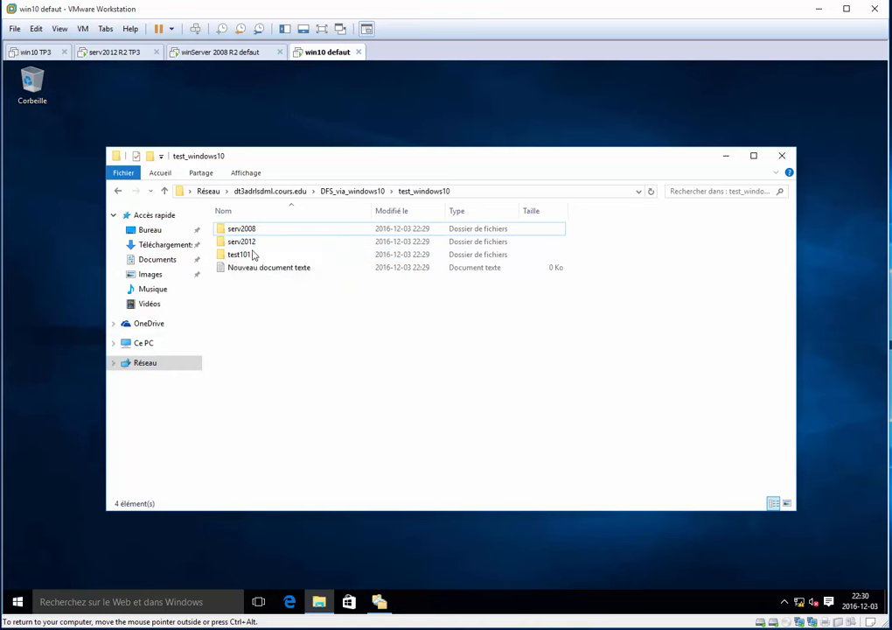
left_click(220, 53)
left_click(115, 53)
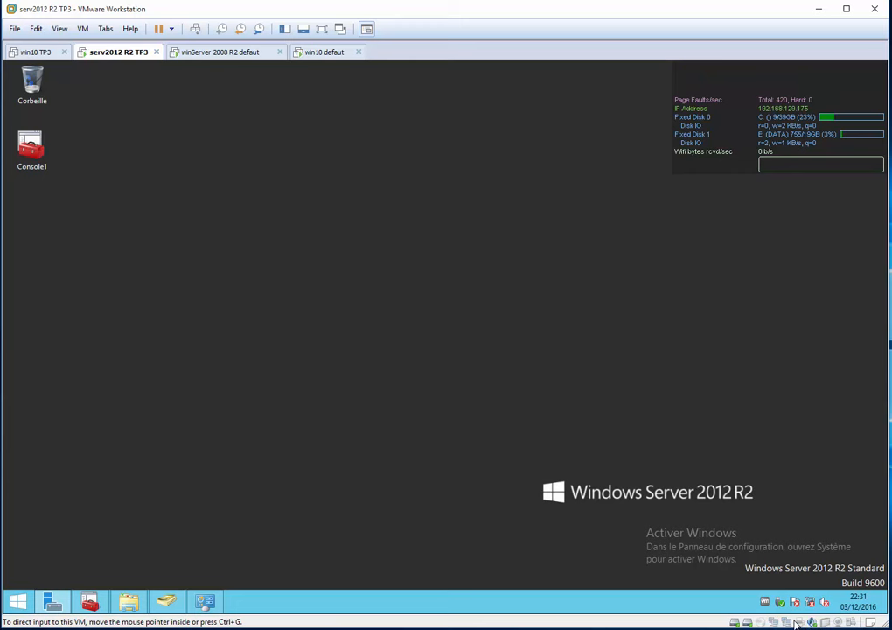
left_click(322, 52)
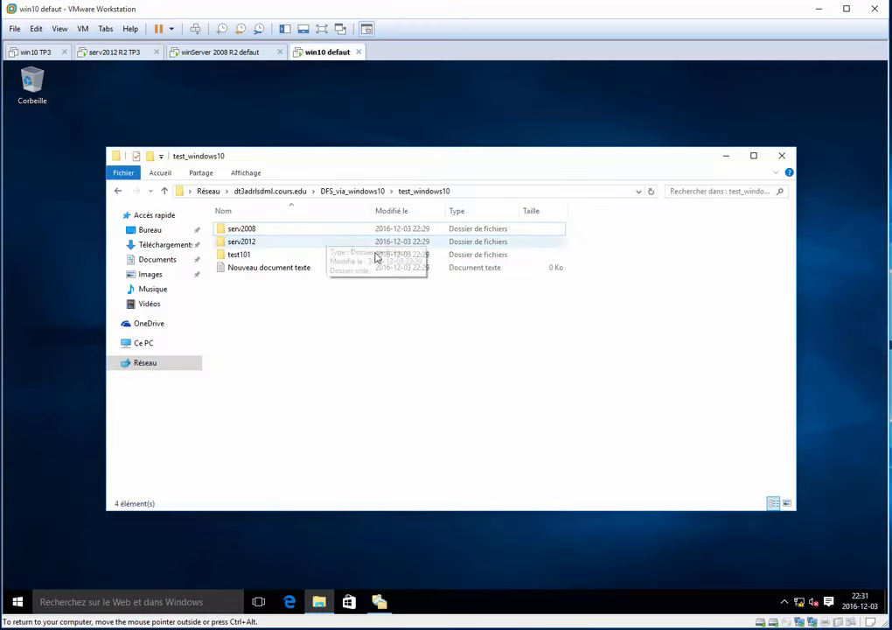
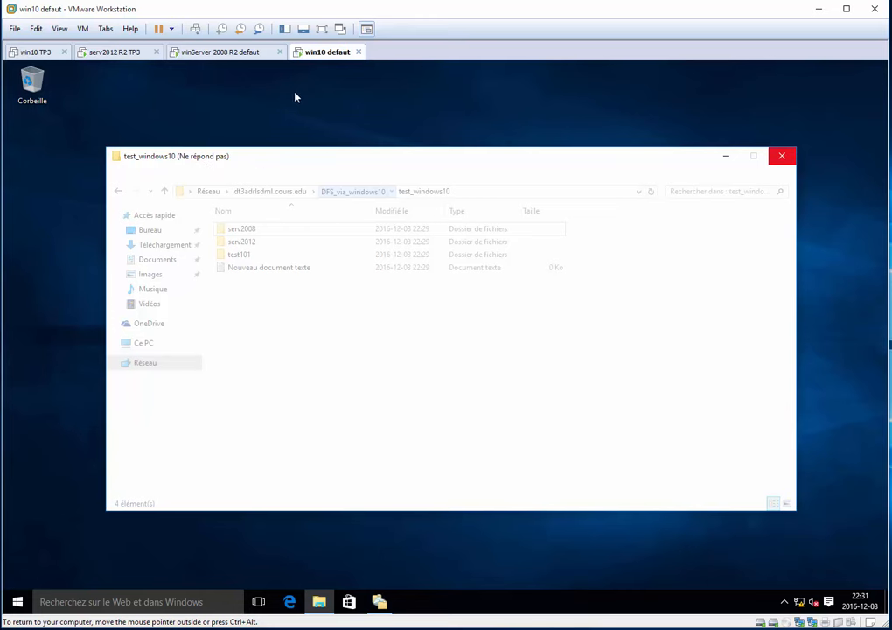
Open the test_windows10 network drive from Favoris on the winServer 2008 R2 VM and on the serv2012 R2 VM.
left_click(243, 52)
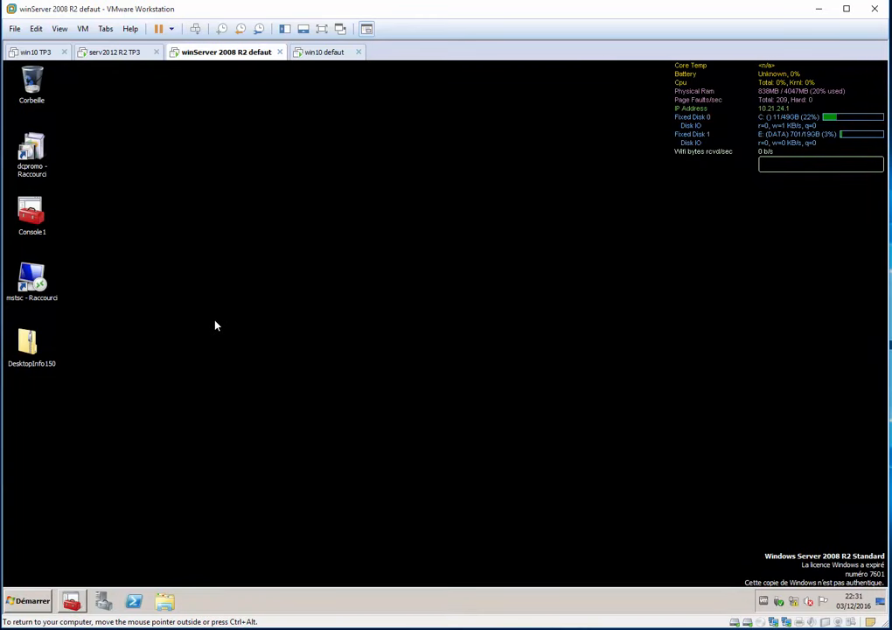
key("super+e")
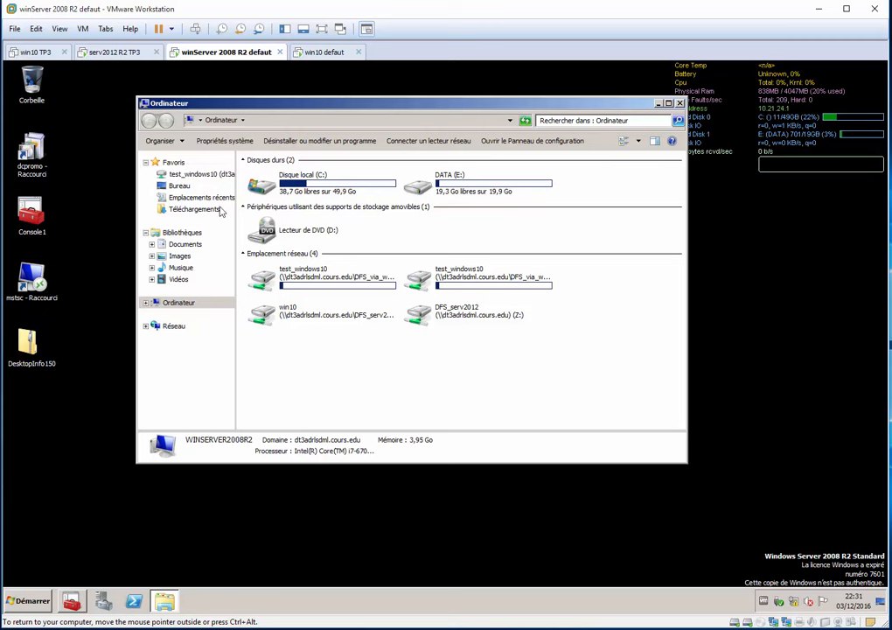
left_click(188, 174)
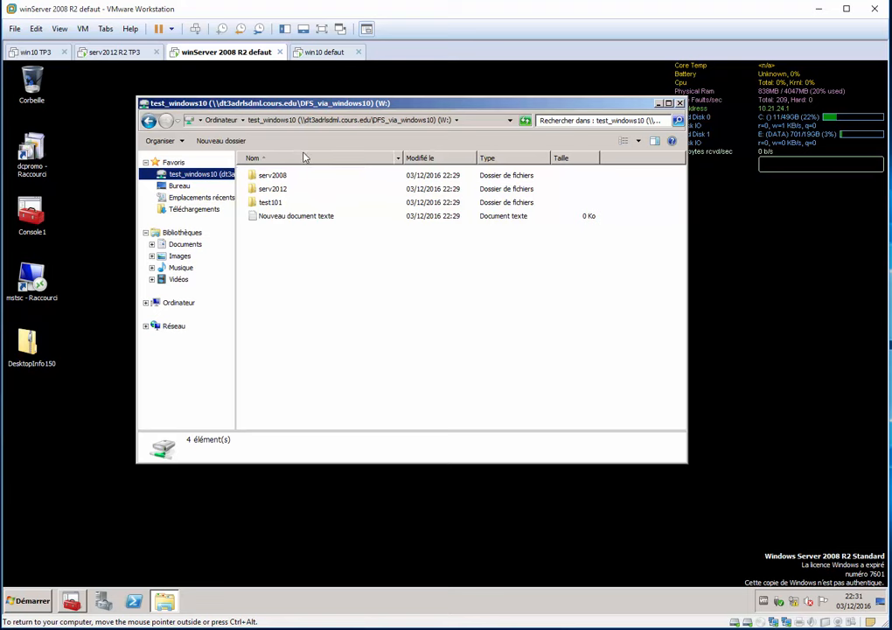
left_click(92, 51)
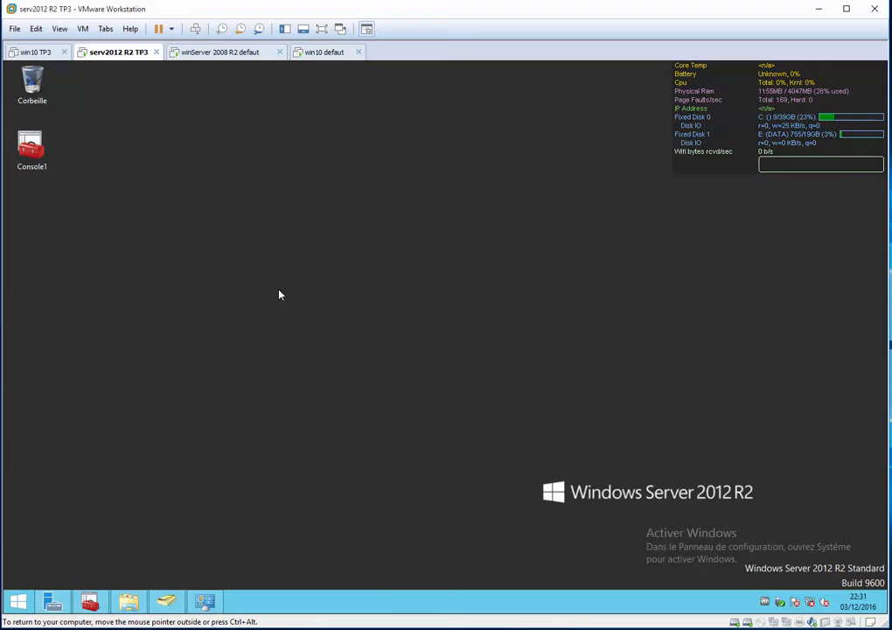
key("super+e")
left_click(238, 227)
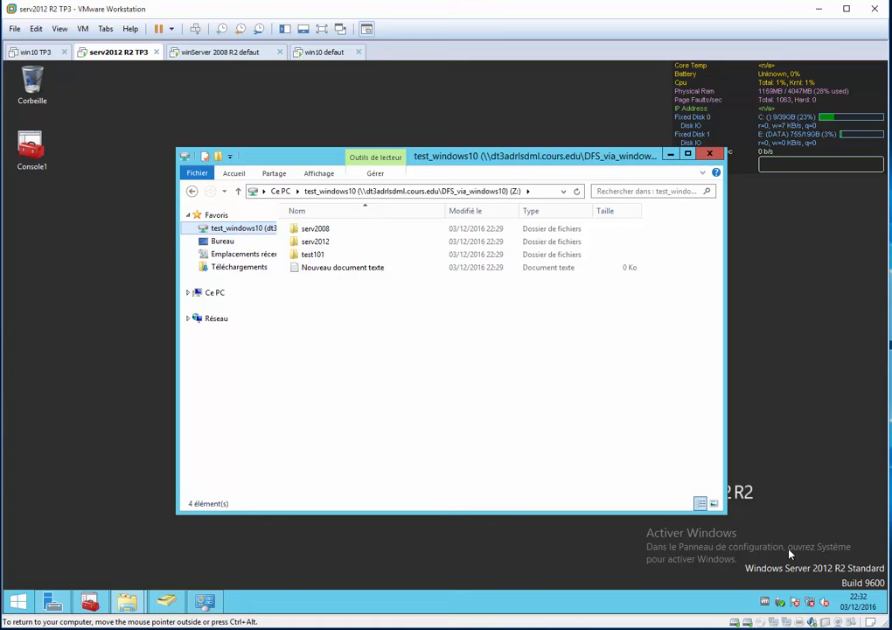
mouse_move(882, 607)
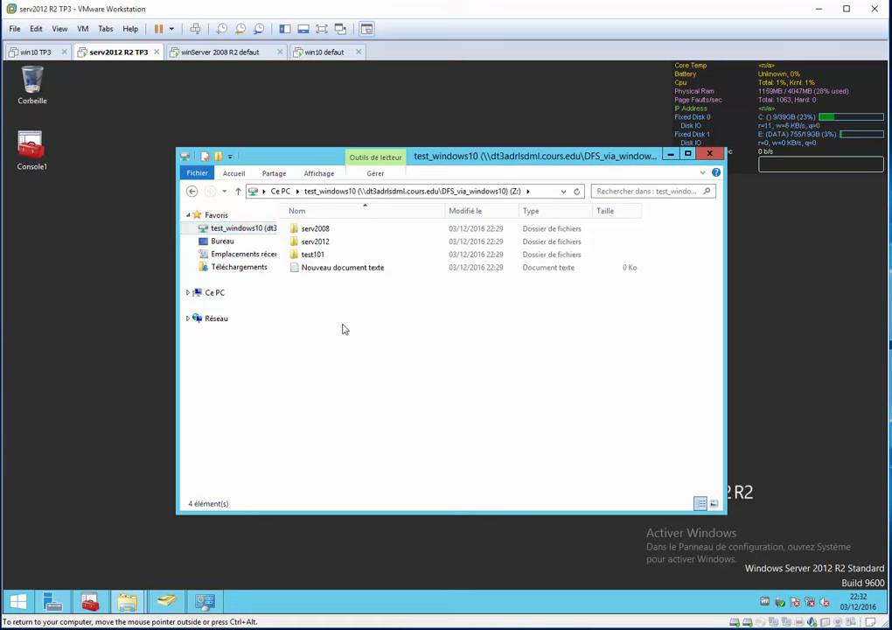
On the serv2012 R2 VM, create a folder named "dossier sans connexion" in the test_windows10 drive.
key("ctrl+shift+n")
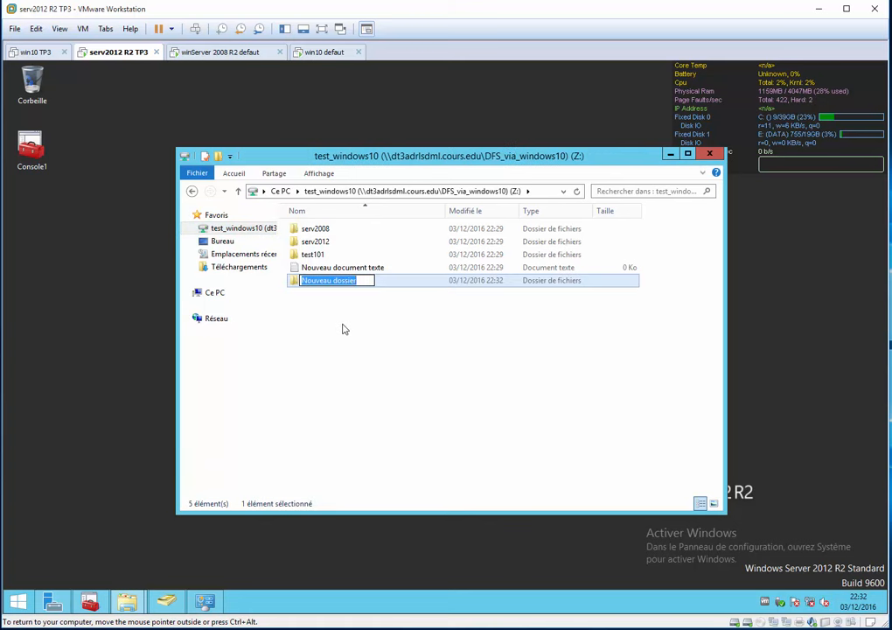
type("dossier")
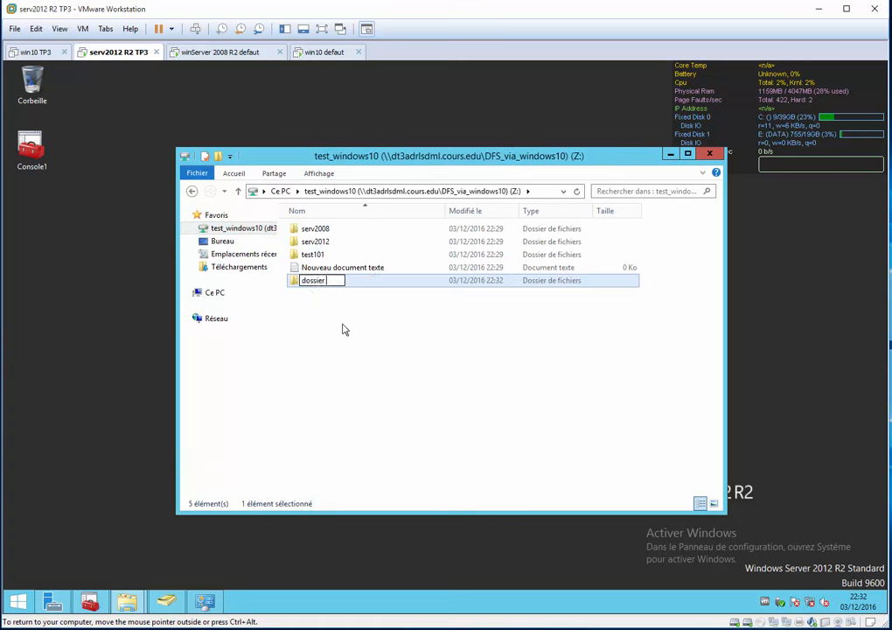
type(" sans connexion")
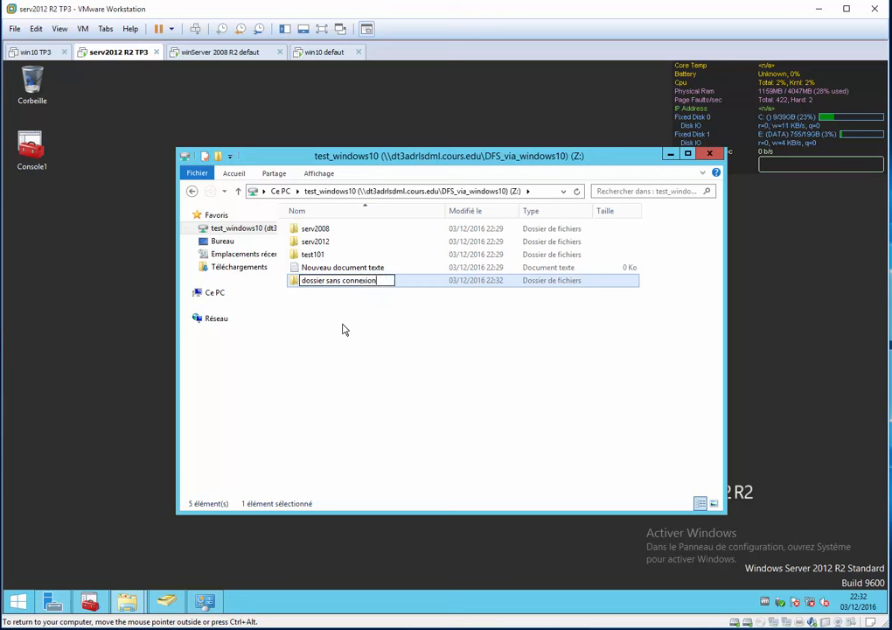
key("Return")
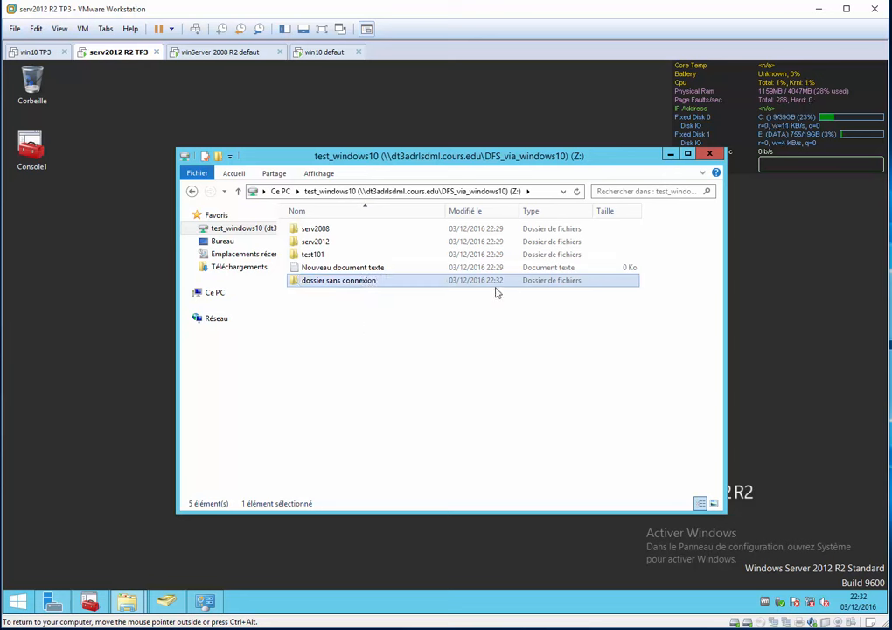
Check the winServer 2008 R2 drive, then try opening \\dt3adrlsdml.cours.edu\DFS_via_windows10\test_windows10 in a new Explorer window on the win10 defaut VM.
left_click(201, 52)
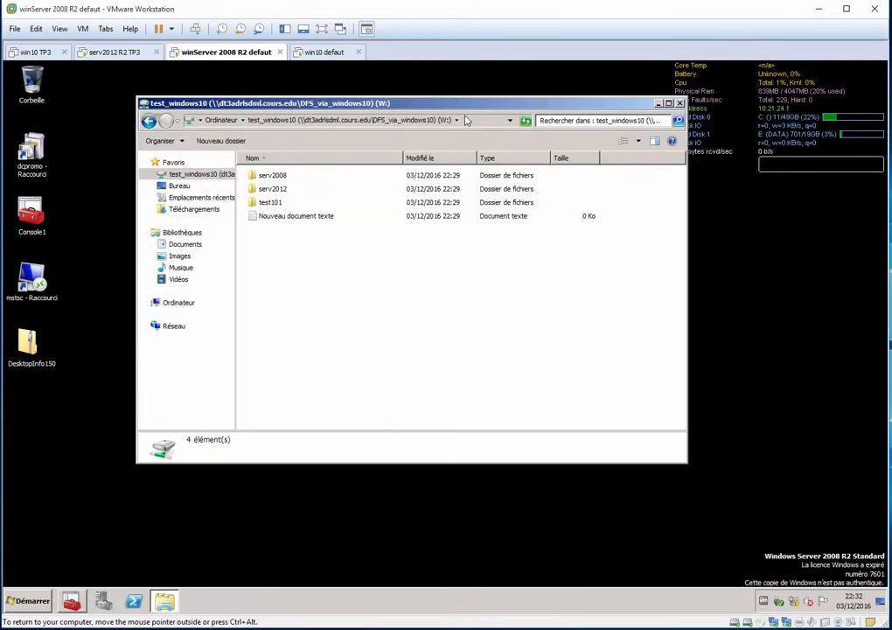
left_click(327, 52)
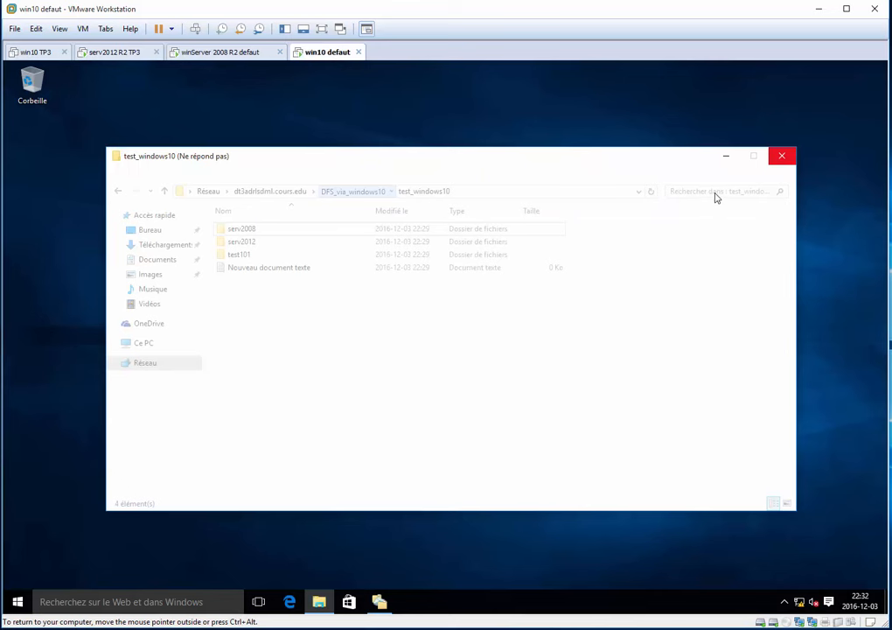
left_click(467, 117)
key("super+e")
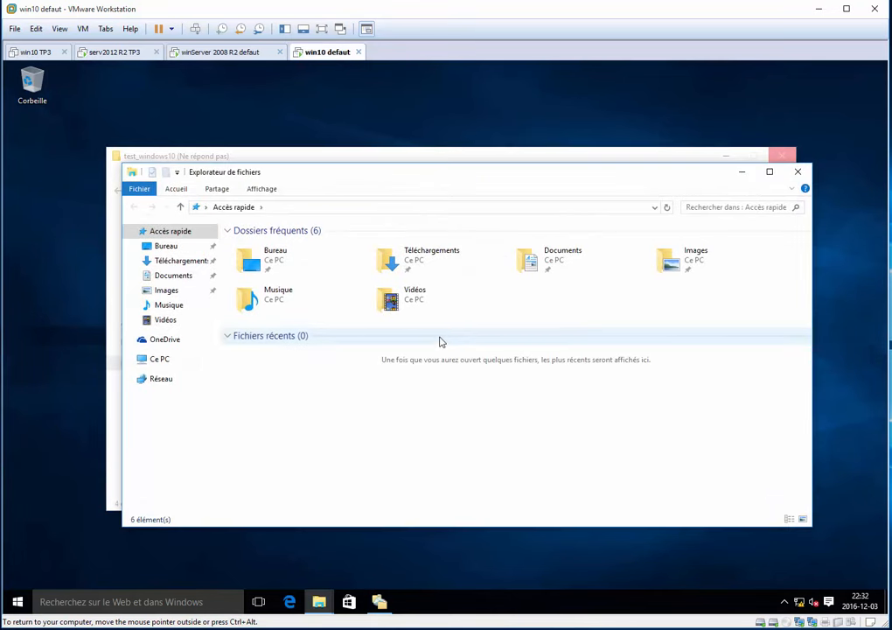
left_click(311, 211)
type("\\\\dt3adrlsdml.cours.edu\\DFS_via_windows10\\test_windows10")
key("Return")
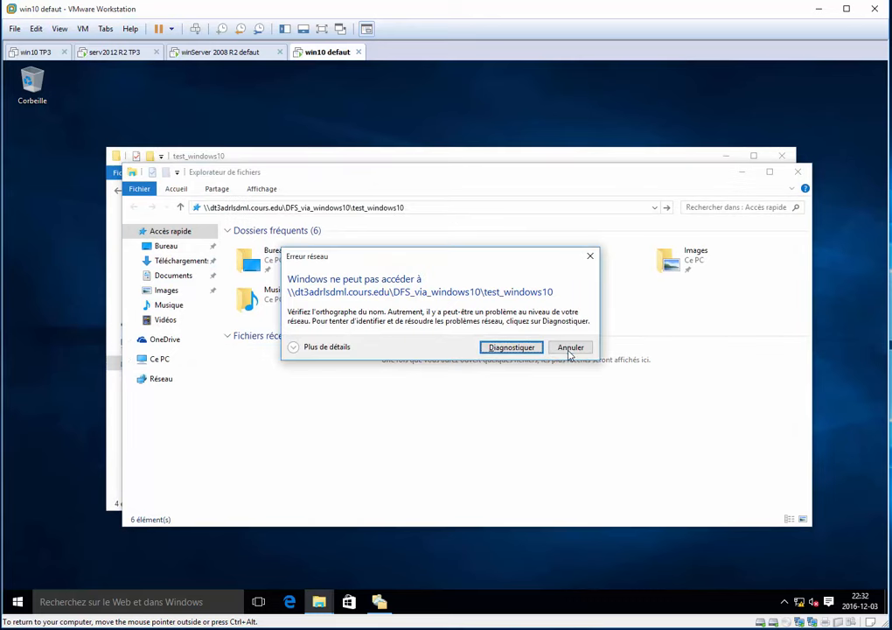
left_click(570, 348)
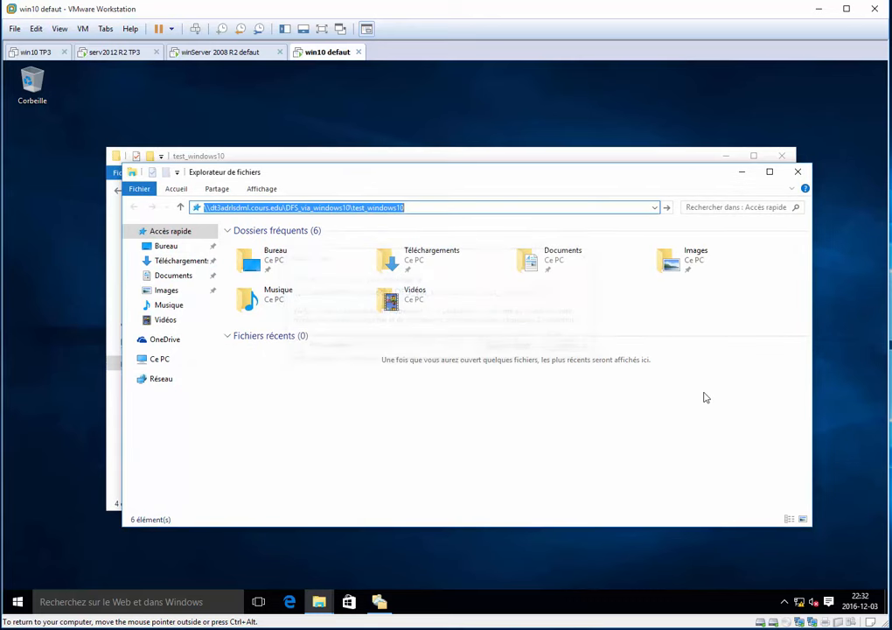
Shorten the address to \\dt3adrlsdml.cours.edu\DFS_via_windows10 and try to open the namespace root.
left_click(369, 209)
left_click_drag(355, 209, 577, 221)
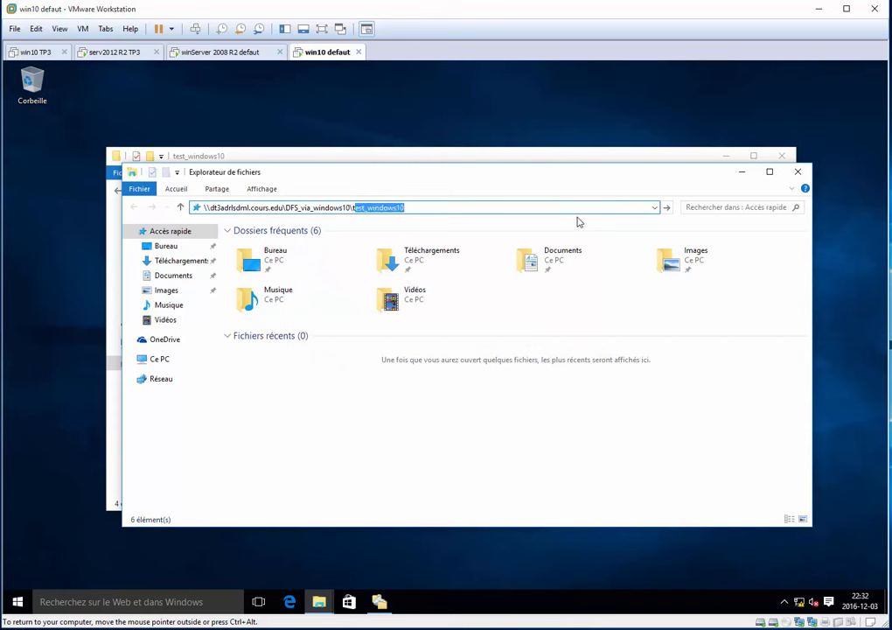
type("t")
key("BackSpace")
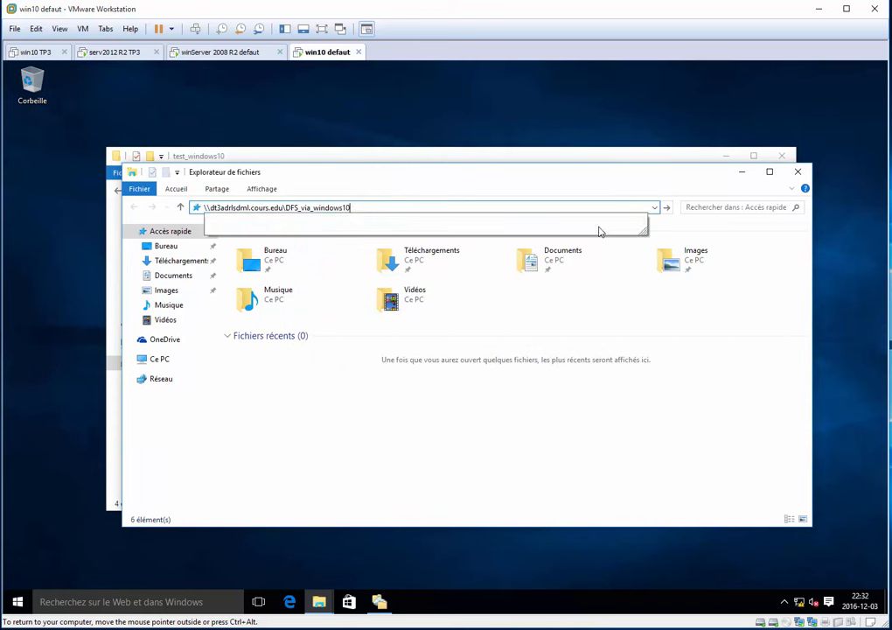
key("Escape")
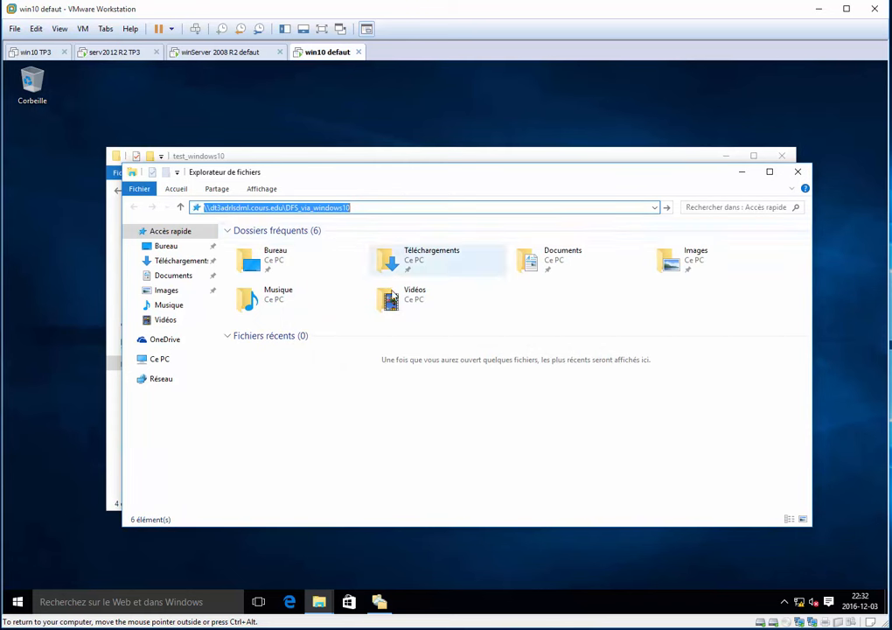
Enter the path \\dt3adrlsdml.cours.edu\DFS_via_windows10\test_windows10 in another new Explorer window.
key("super+e")
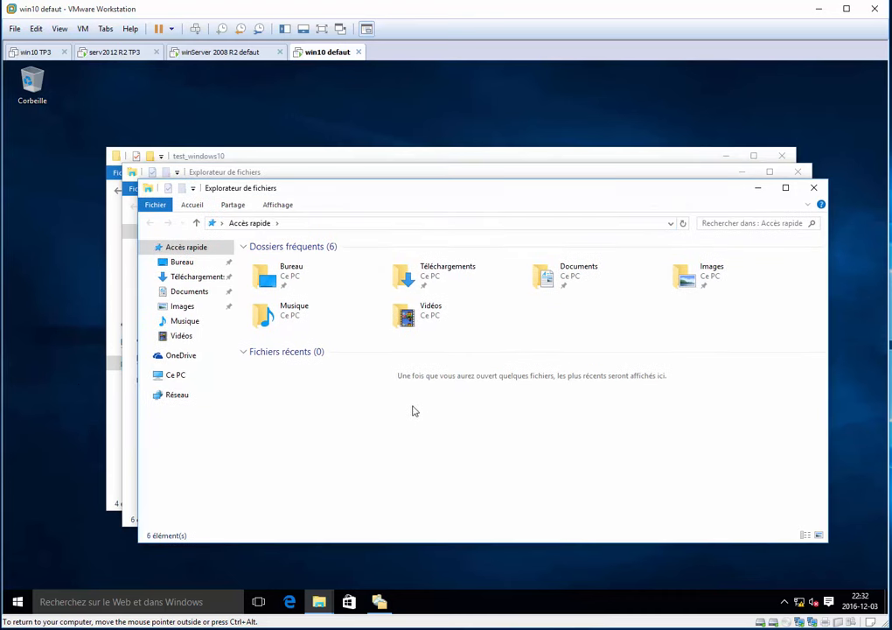
key("alt+d")
type("\\\\dt3adrlsdml.cours.edu\\DFS_via_windows10\\test_windows10")
key("ctrl+a")
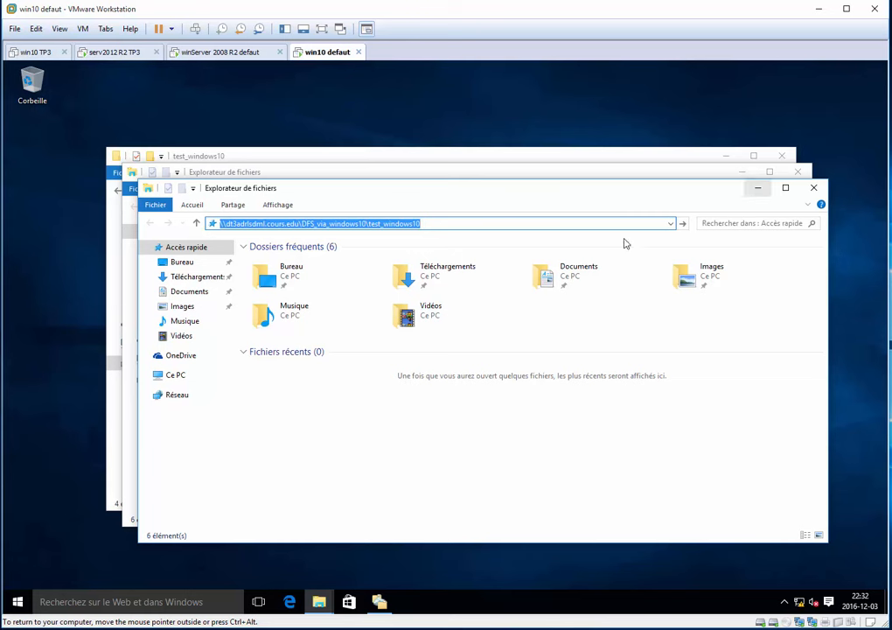
left_click(443, 223)
left_click(437, 227)
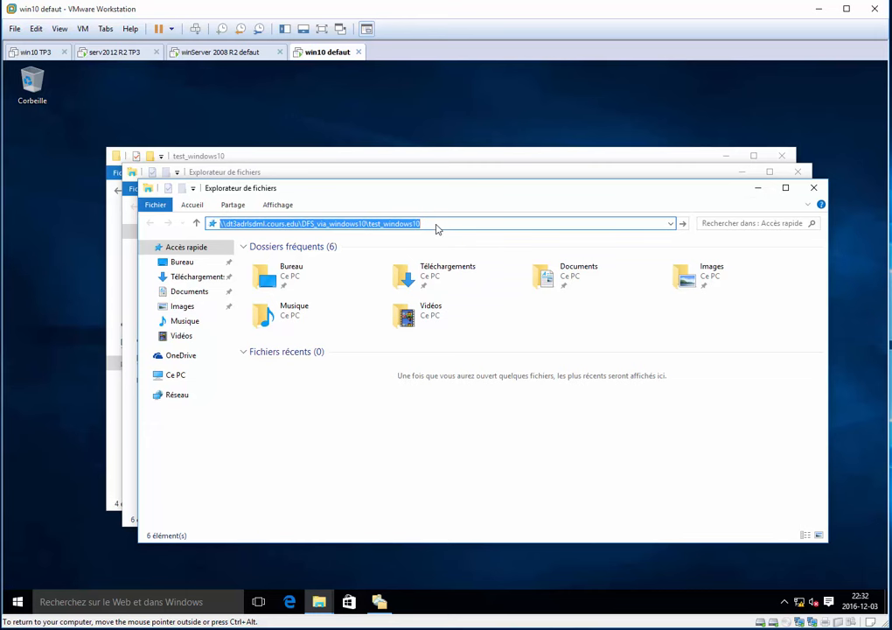
Minimize the two extra Explorer windows, dismiss the network error and return to the original test_windows10 window.
left_click(756, 188)
left_click(740, 173)
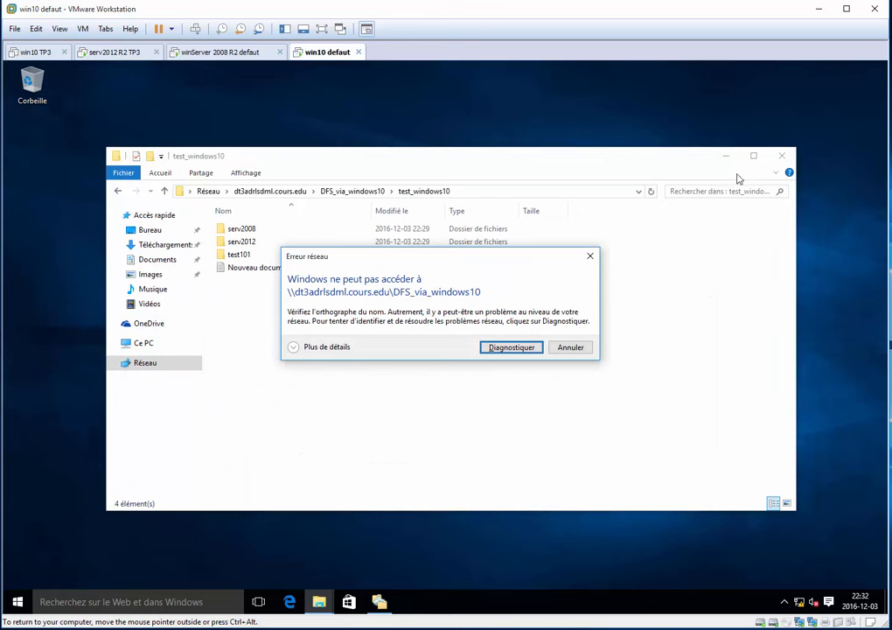
left_click(570, 349)
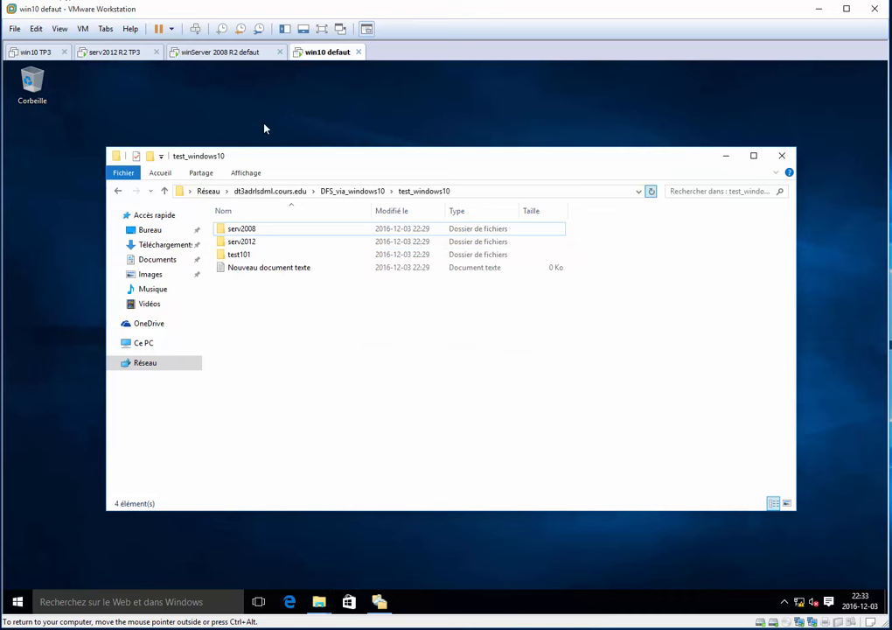
key("super+r")
key("ctrl+c")
key("Escape")
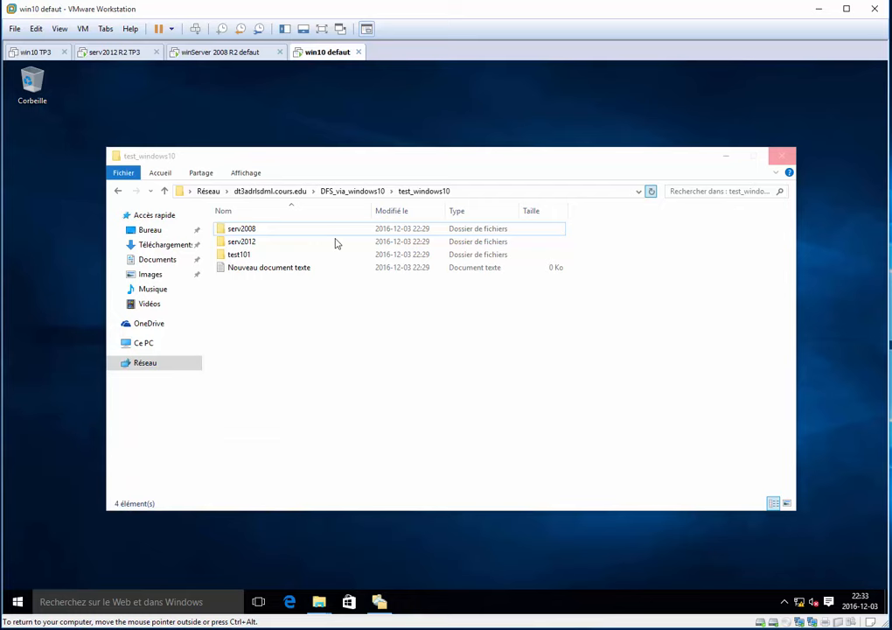
On the serv2012 R2 VM, create a text document named "text en mode sans connexion" in the test_windows10 drive.
left_click(219, 52)
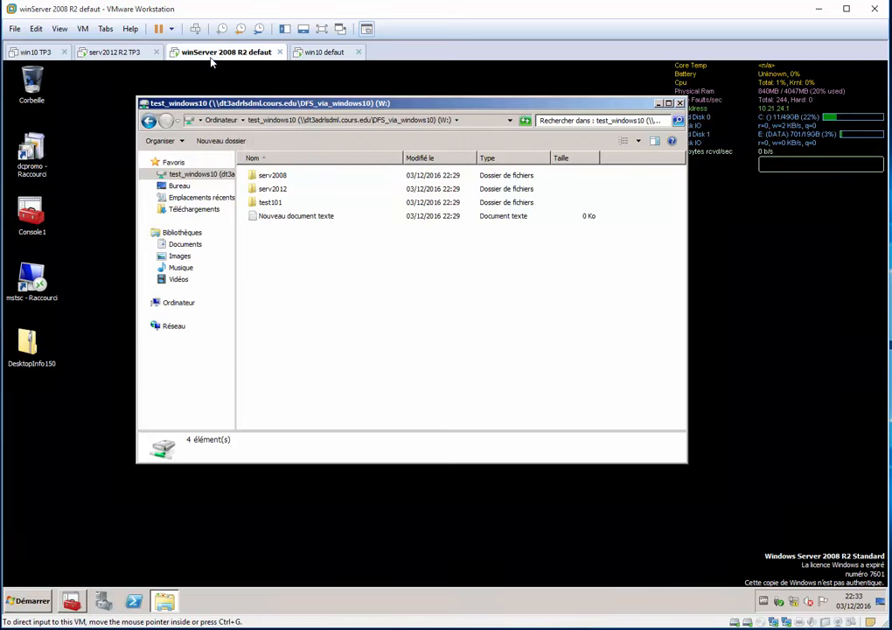
left_click(103, 53)
right_click(332, 319)
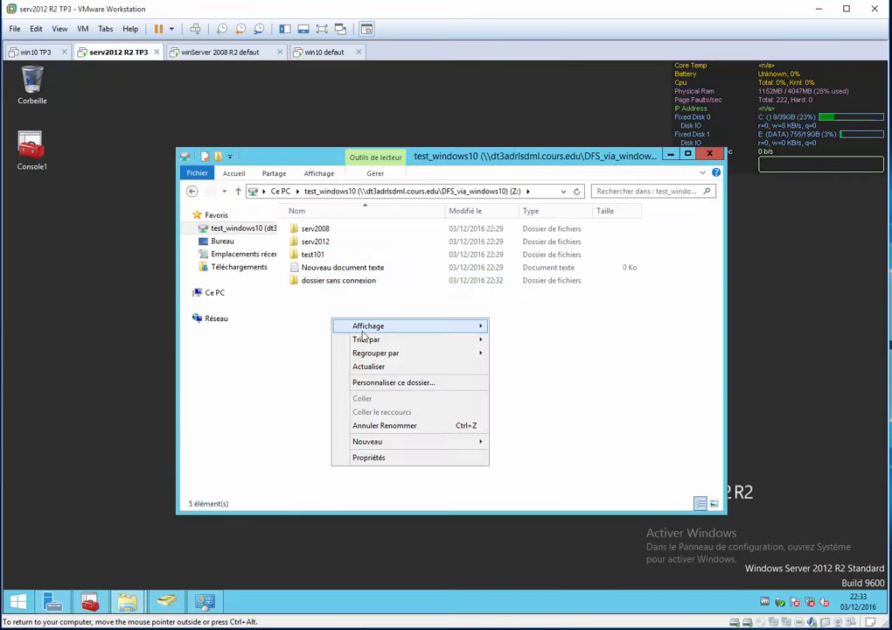
mouse_move(473, 443)
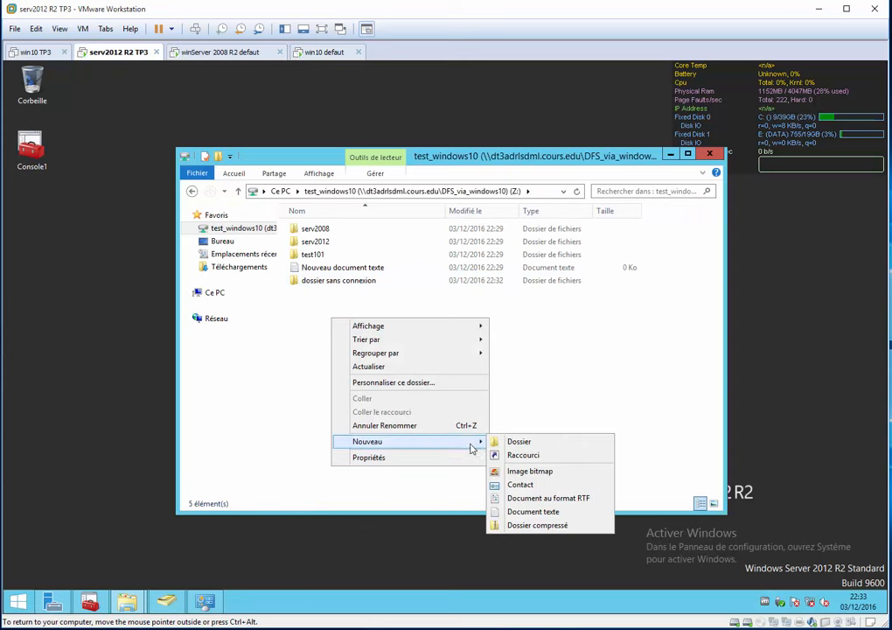
left_click(564, 512)
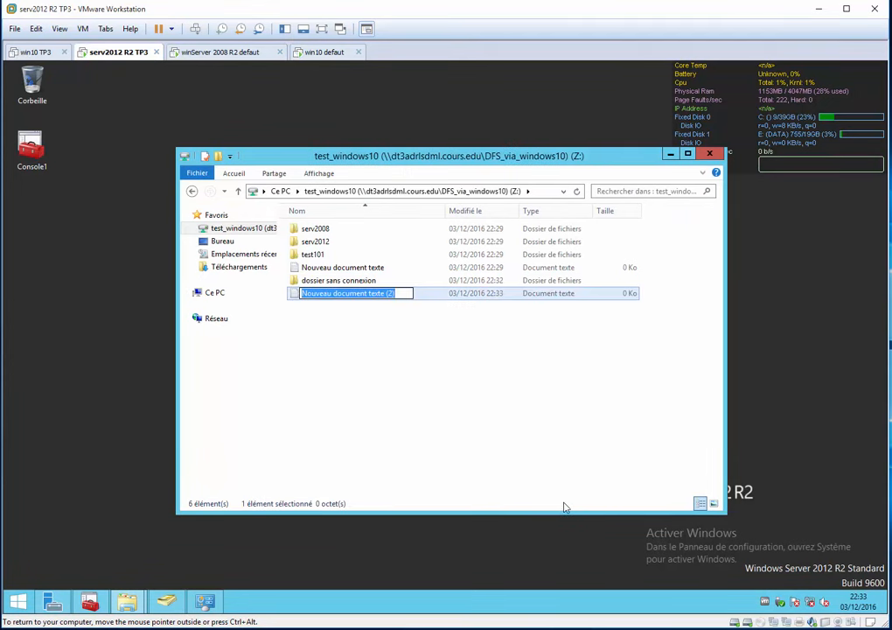
type("text")
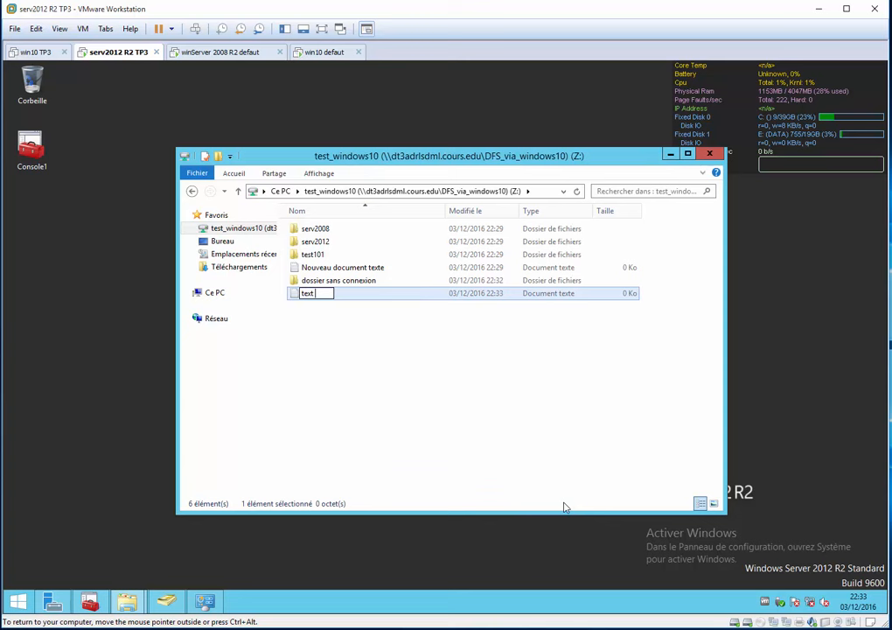
type("en mode san")
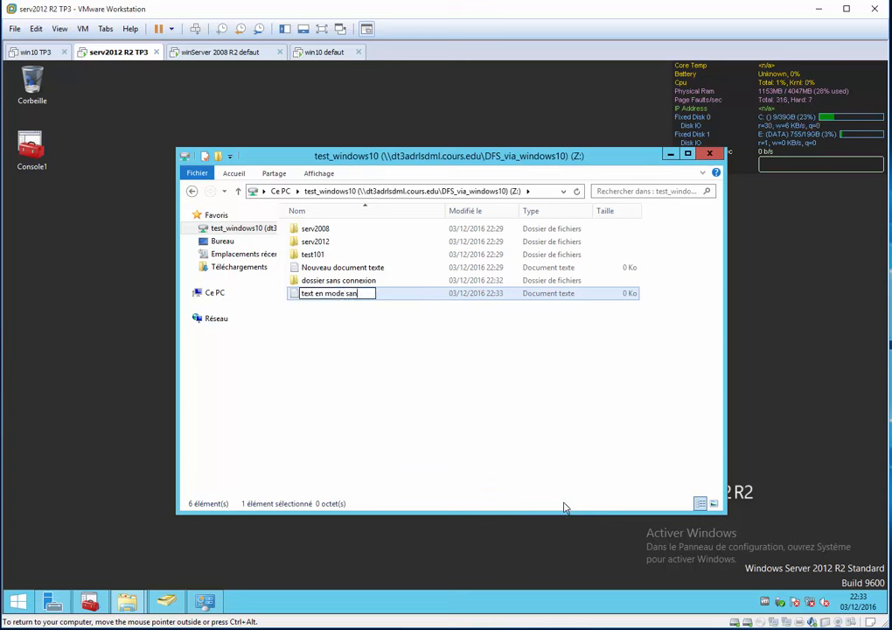
type("s connexion")
key("Return")
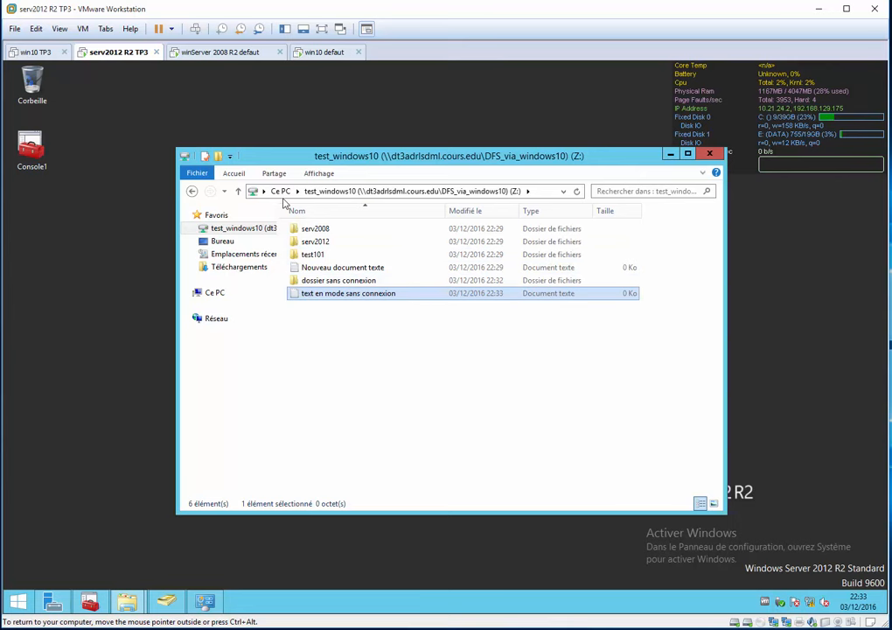
Check the test_windows10 contents on the winServer 2008 R2 and win10 defaut VMs for the new folder and text document.
left_click(197, 52)
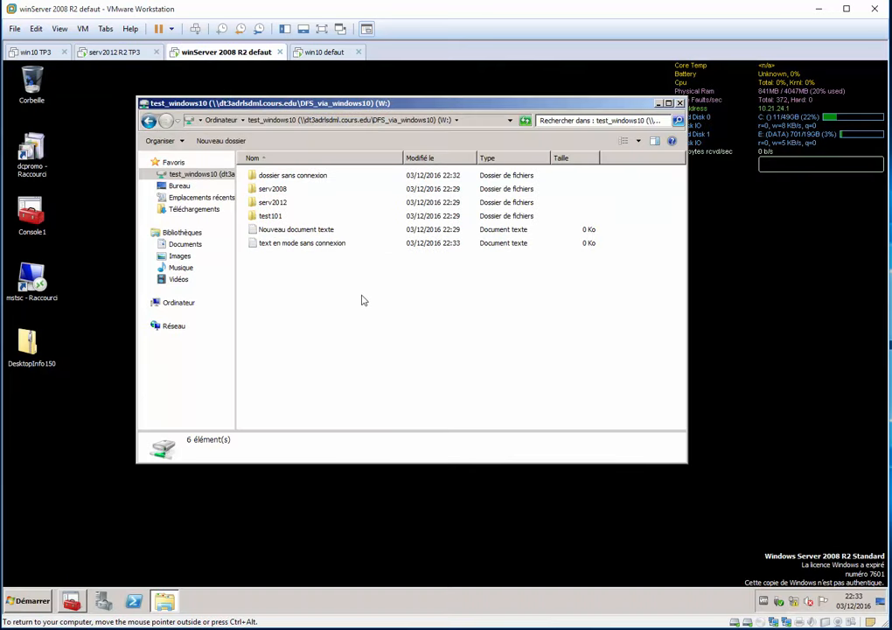
left_click(293, 247)
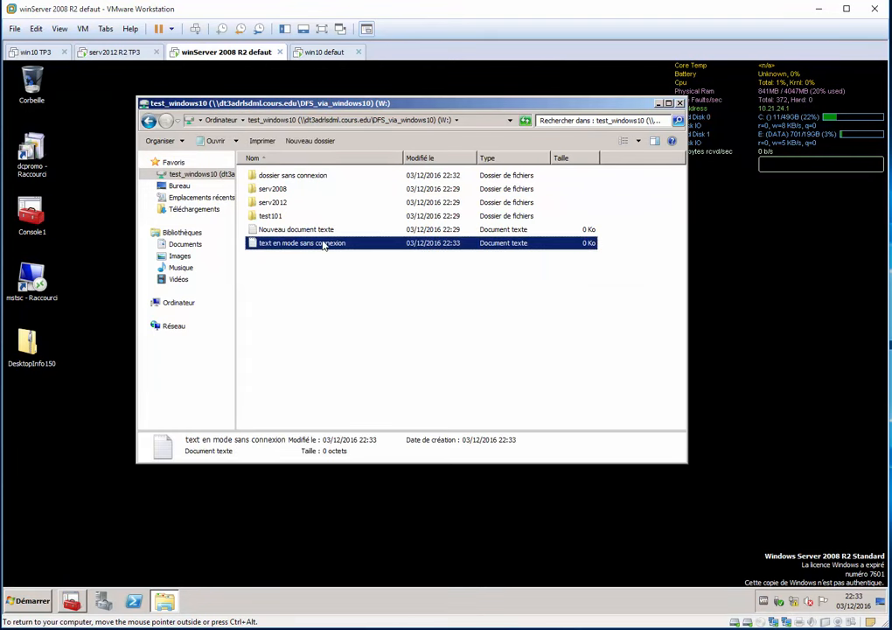
left_click(305, 177)
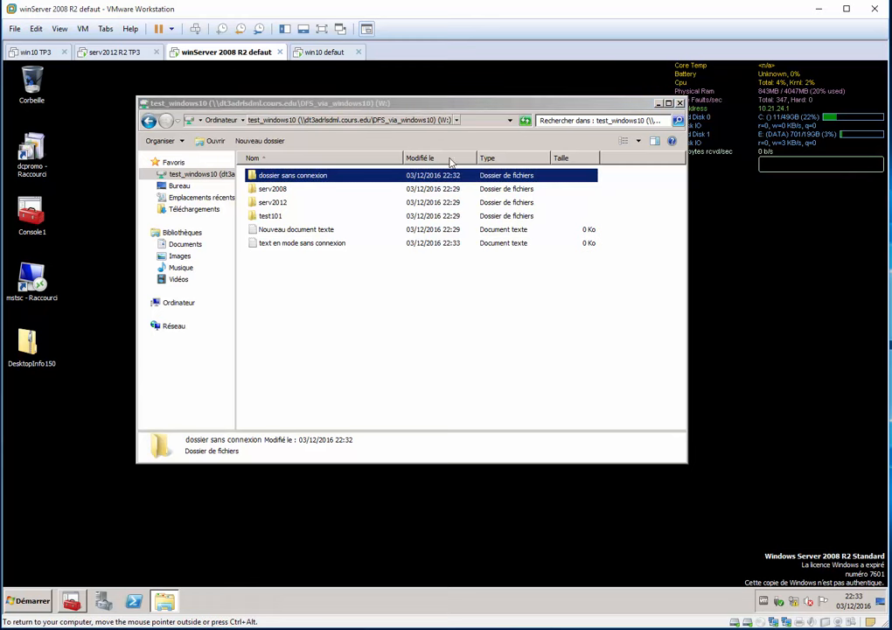
left_click(299, 51)
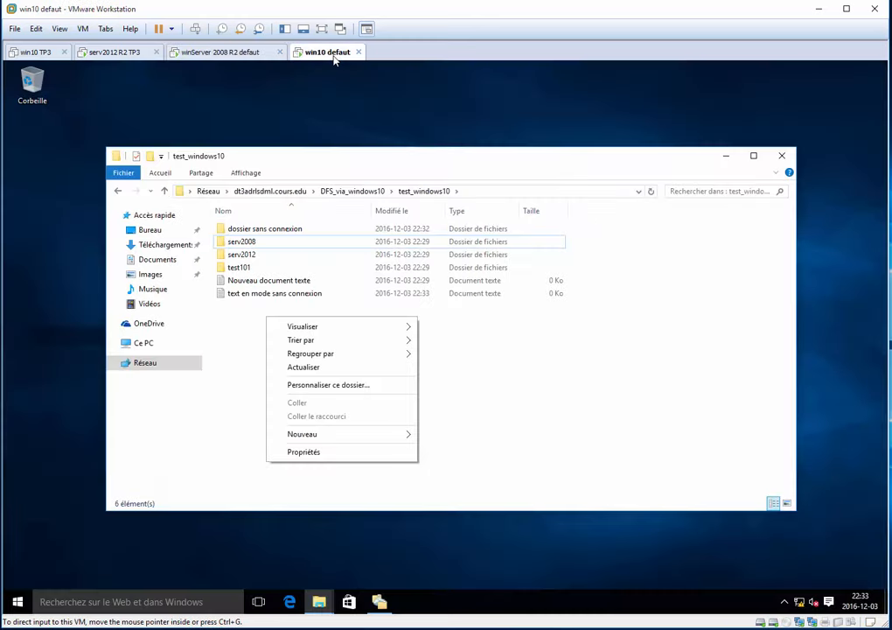
Open \\dt3adrlsdml.cours.edu\DFS_via_windows10\test_windows10 in a new Explorer window on the win10 defaut VM to check its contents.
left_click(595, 399)
key("super+e")
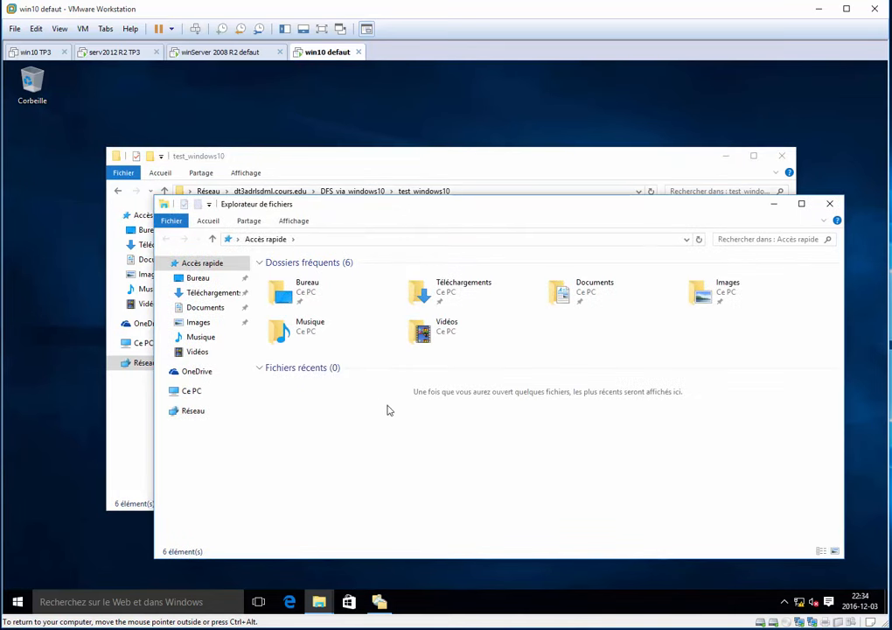
key("alt+d")
key("ctrl+v")
key("Return")
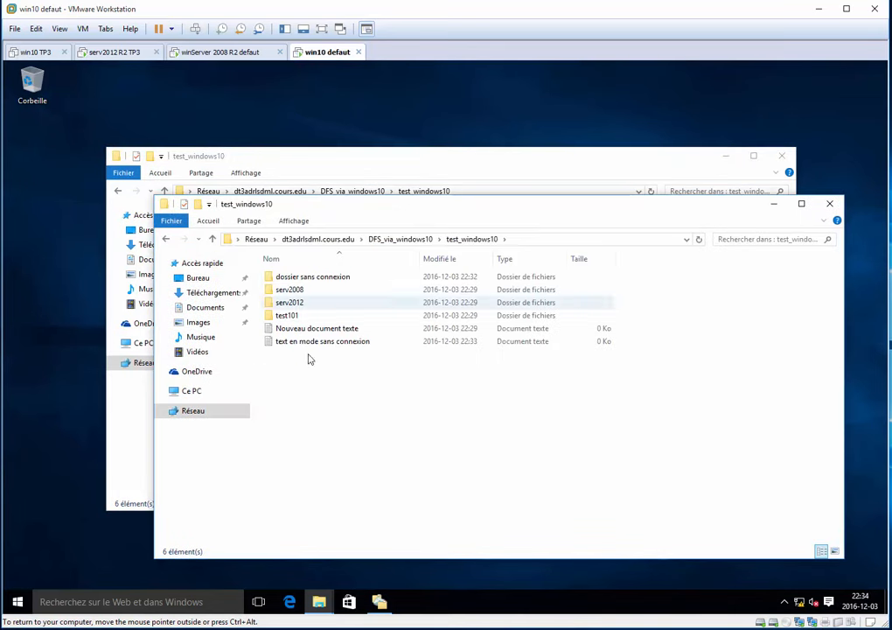
On the winServer 2008 R2 VM, close the Explorer window and reopen the test_windows10 drive in a new one.
left_click(223, 52)
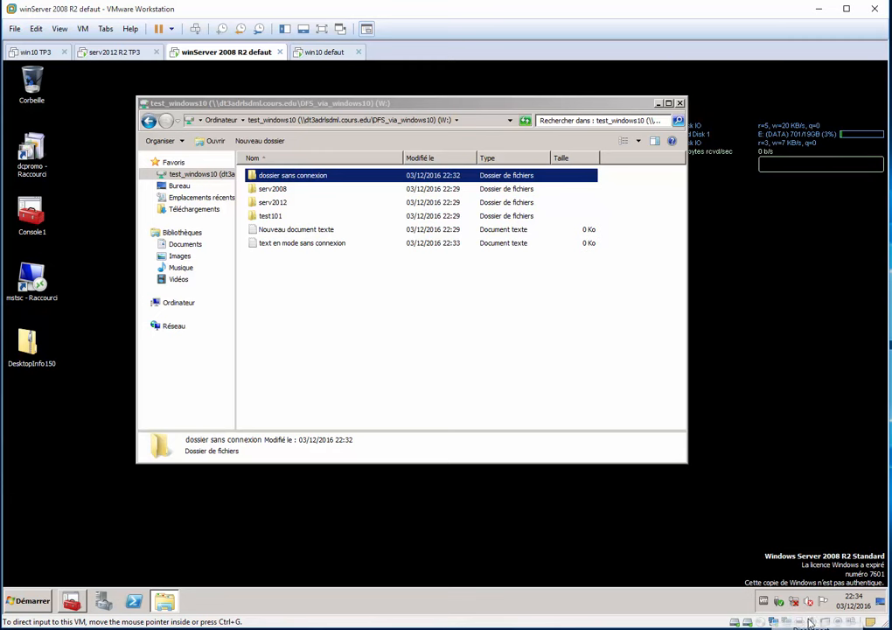
left_click(356, 337)
key("alt+F4")
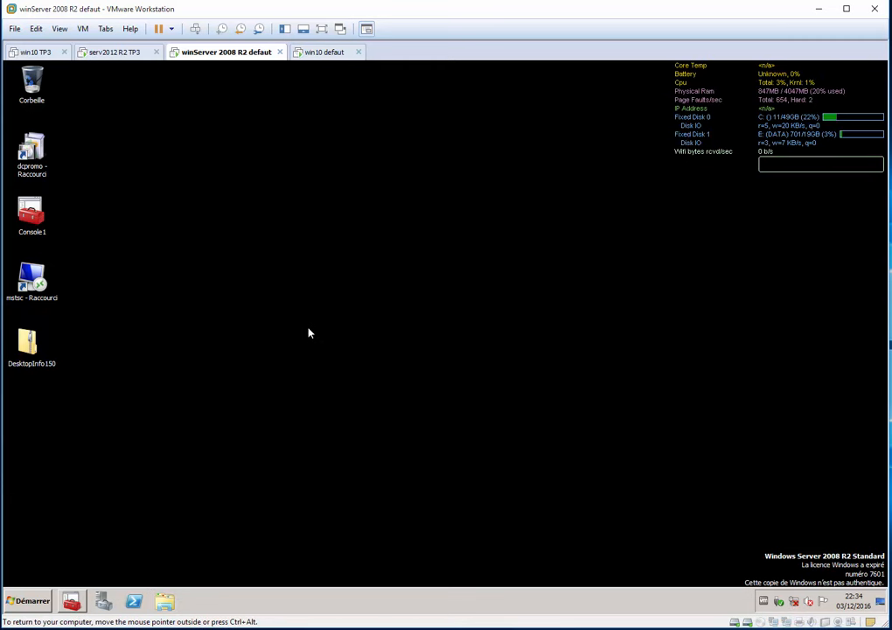
key("super+e")
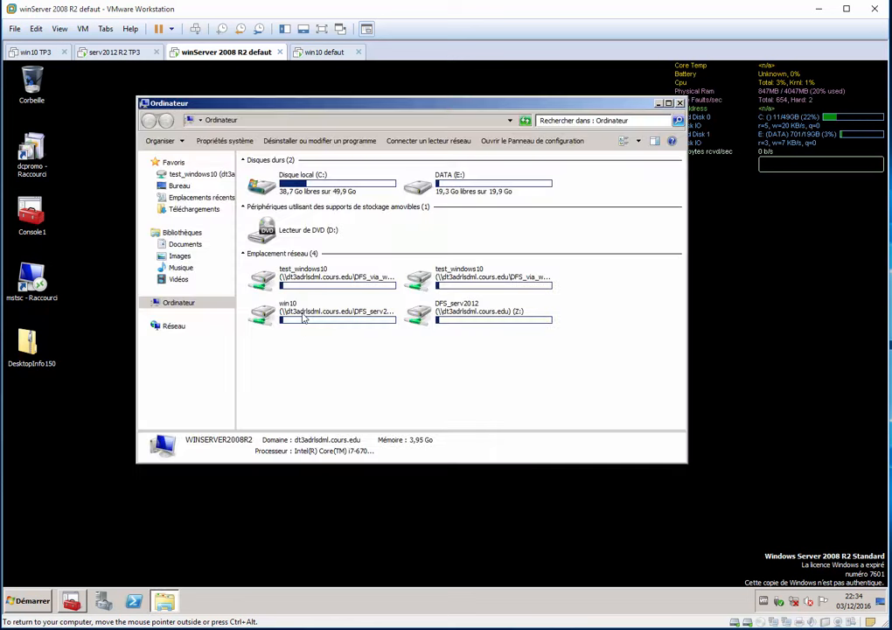
left_click(200, 174)
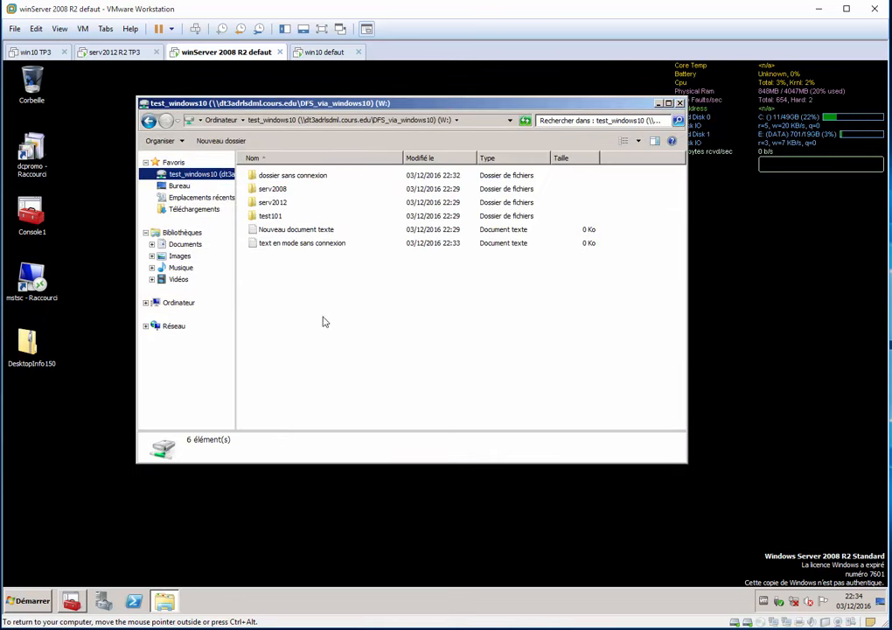
Create a folder named "serv2008 en mode sans connexion" in the test_windows10 drive.
left_click(221, 141)
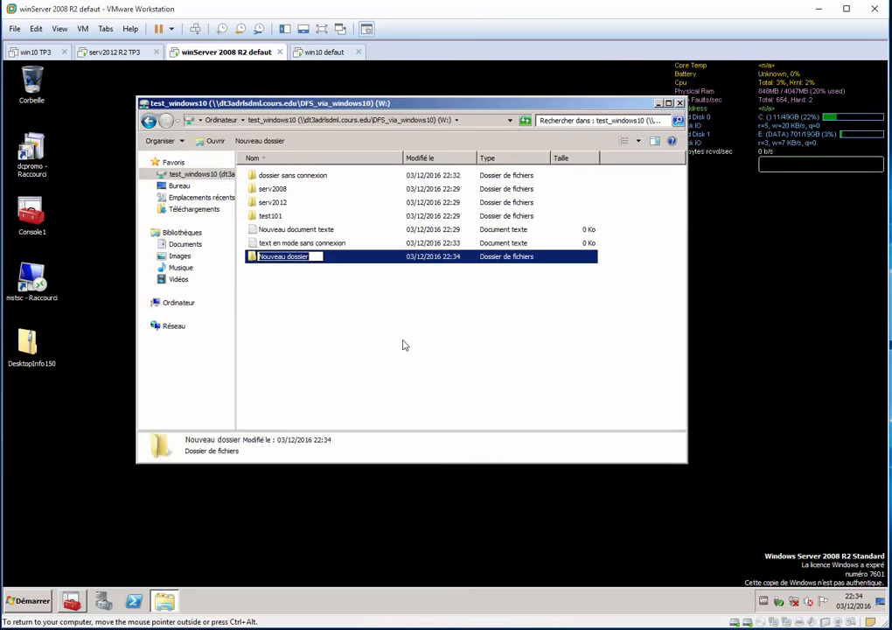
type("serv2008 en m")
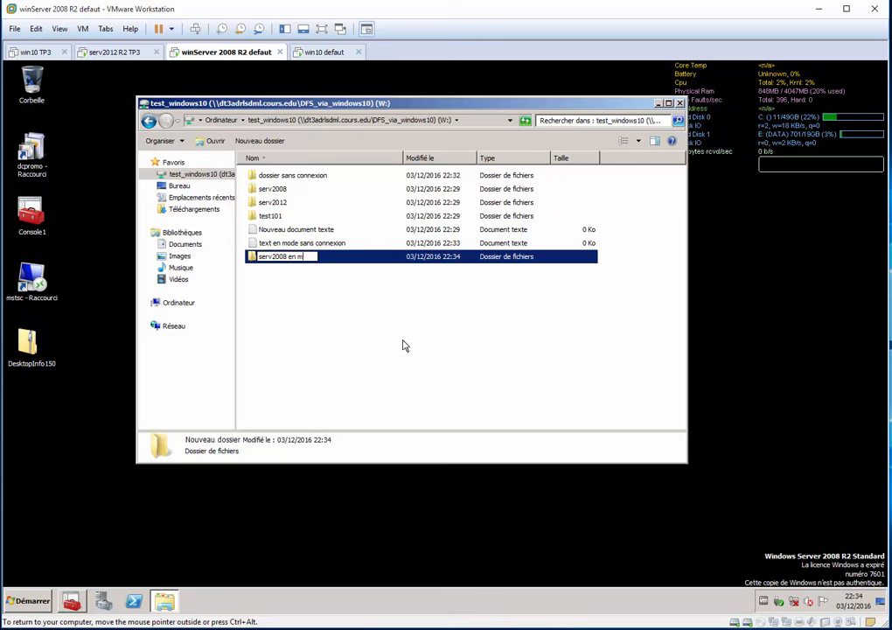
type("ode sans connexion")
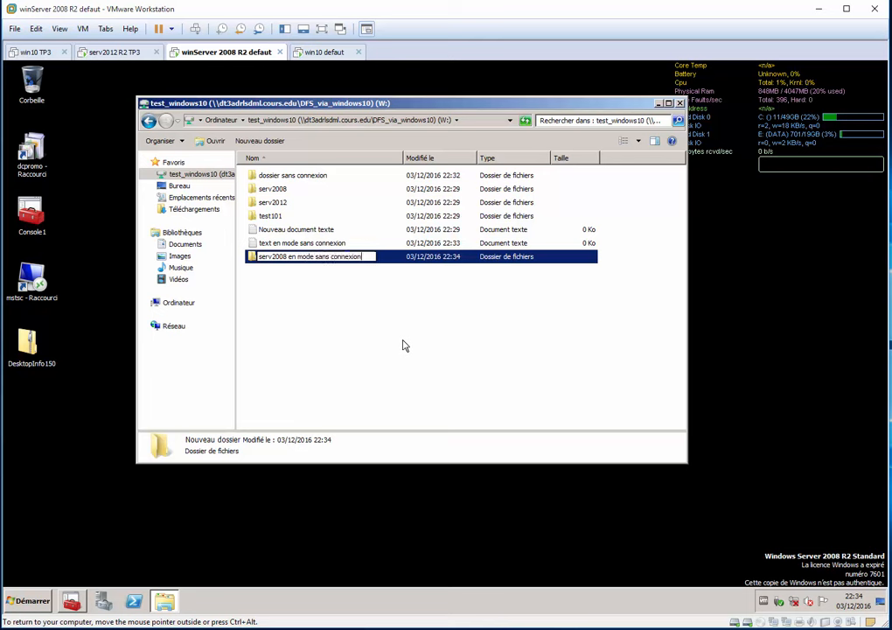
key("Return")
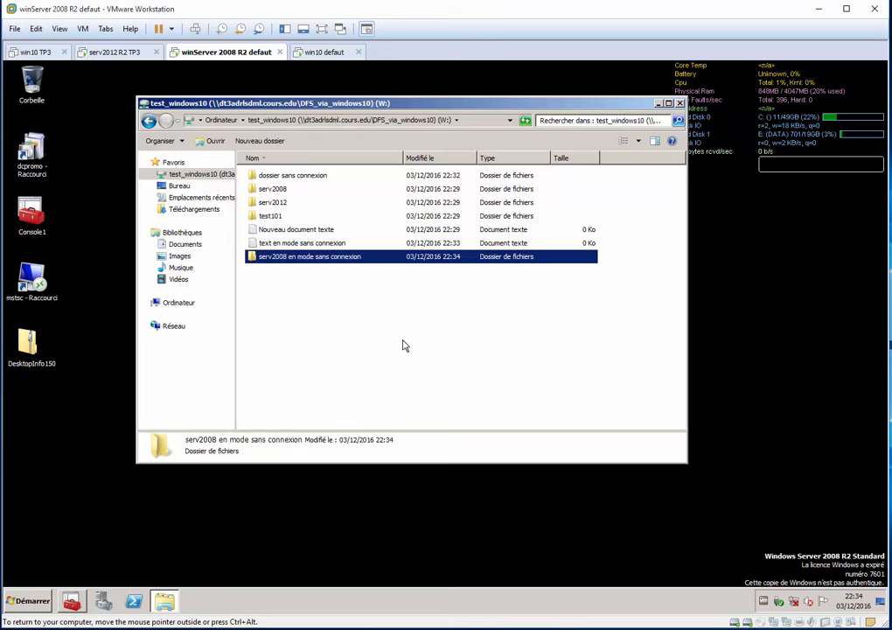
Create a text document named "offine chez 2008" in the test_windows10 drive.
right_click(403, 345)
mouse_move(467, 448)
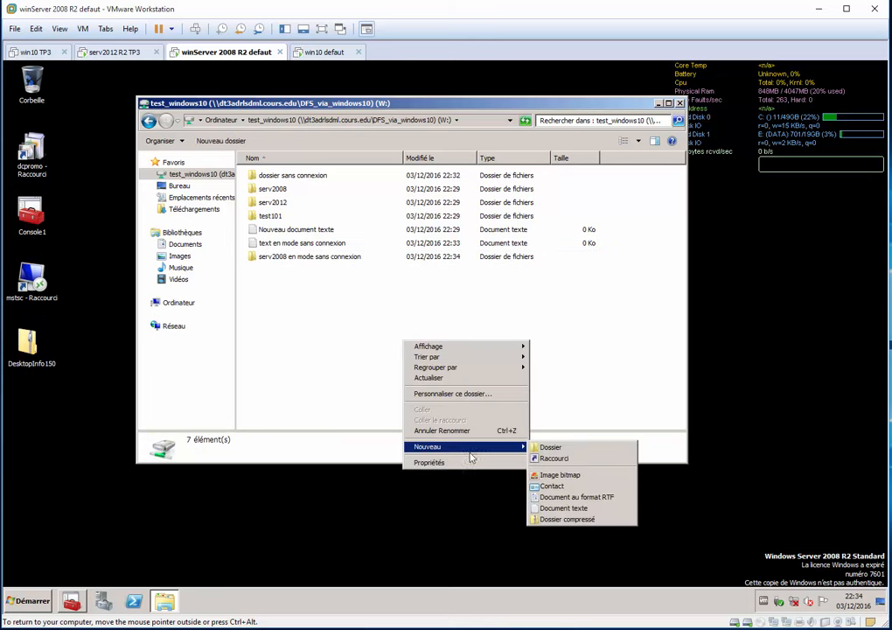
left_click(579, 508)
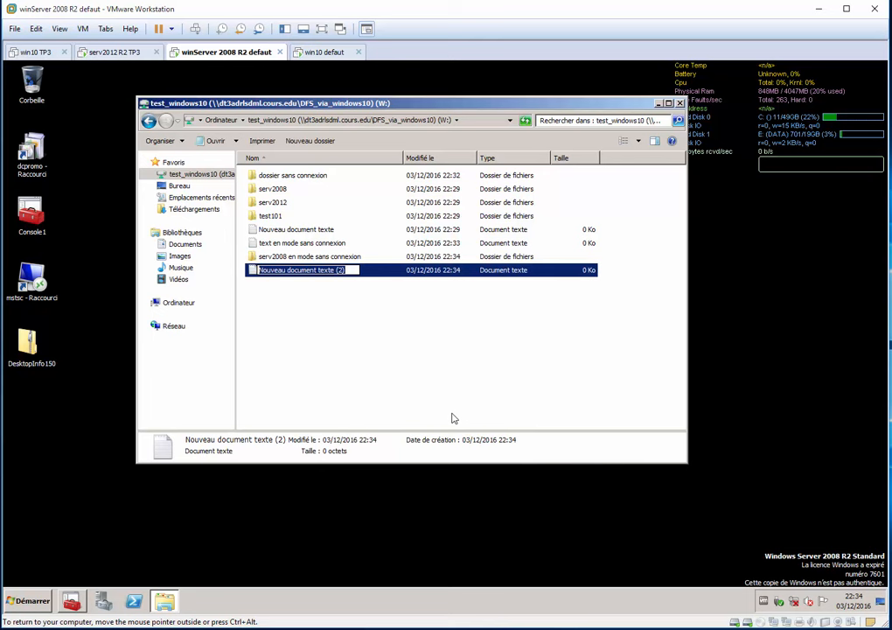
type("sans")
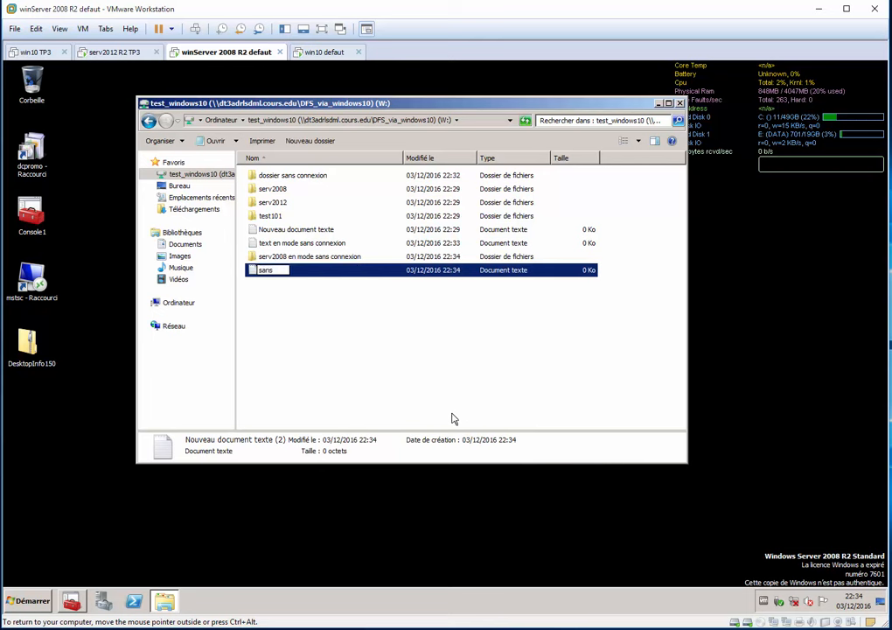
key("ctrl+a")
type("offline chez 200")
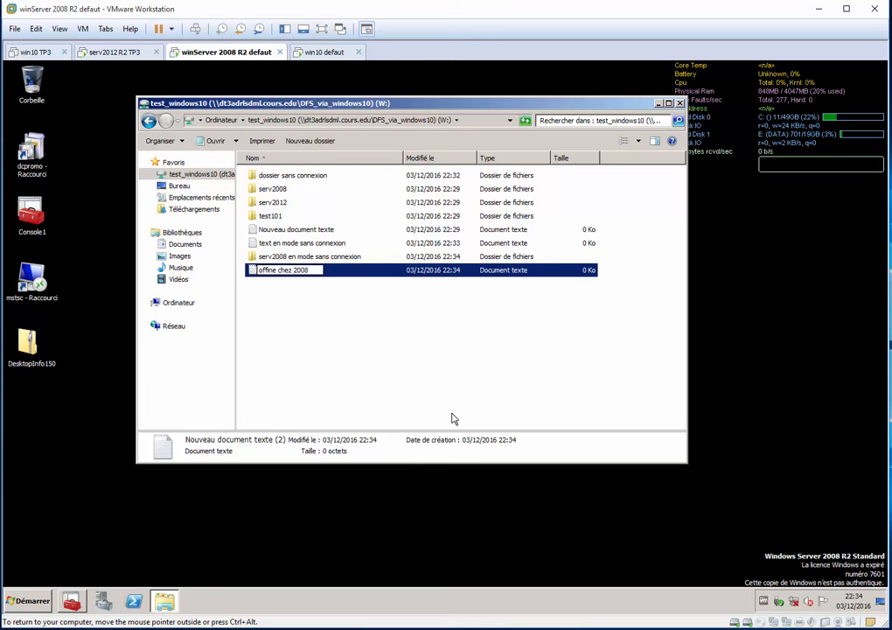
type("8")
key("Return")
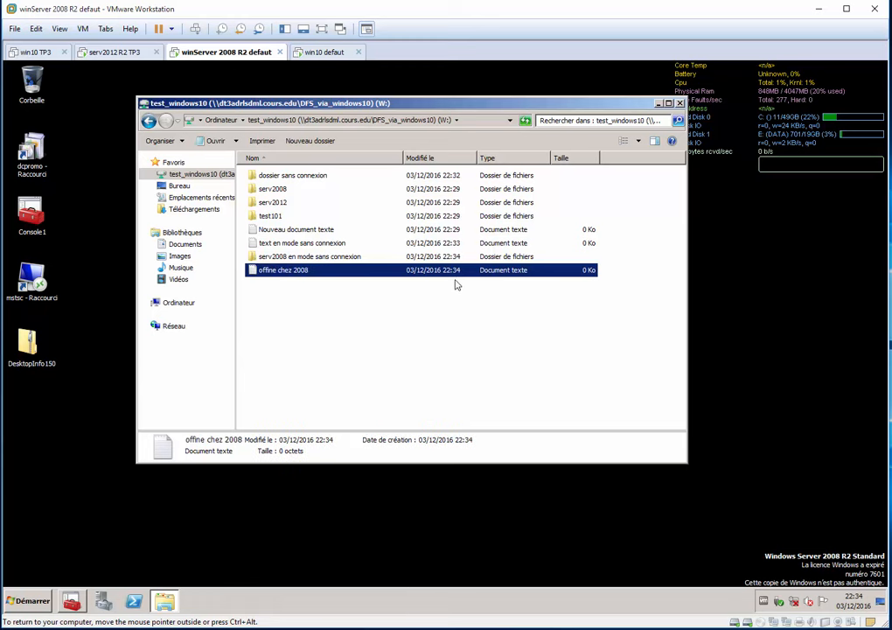
On the serv2012 R2 VM, open the test_windows10 drive in a new Explorer window to check for the new items.
left_click(105, 52)
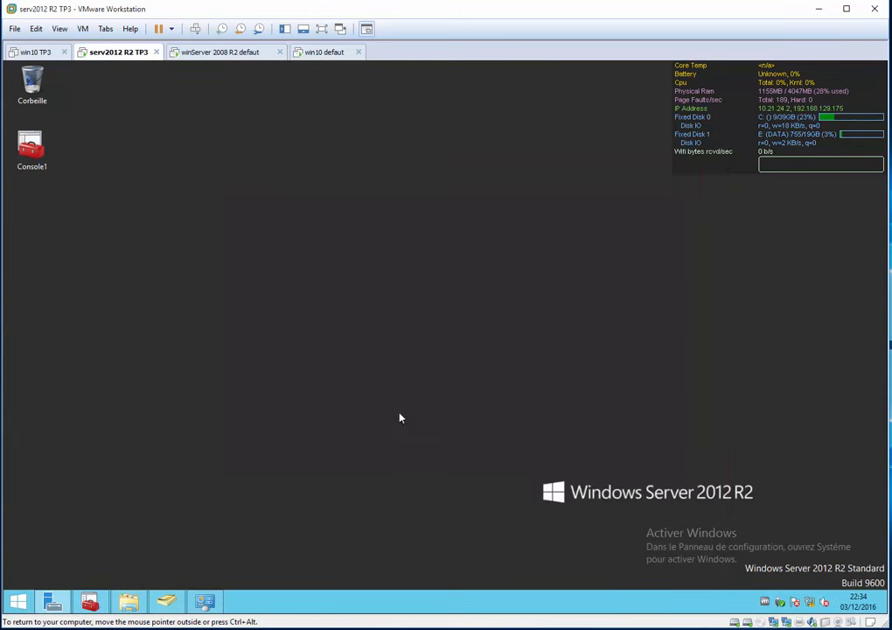
left_click(374, 395)
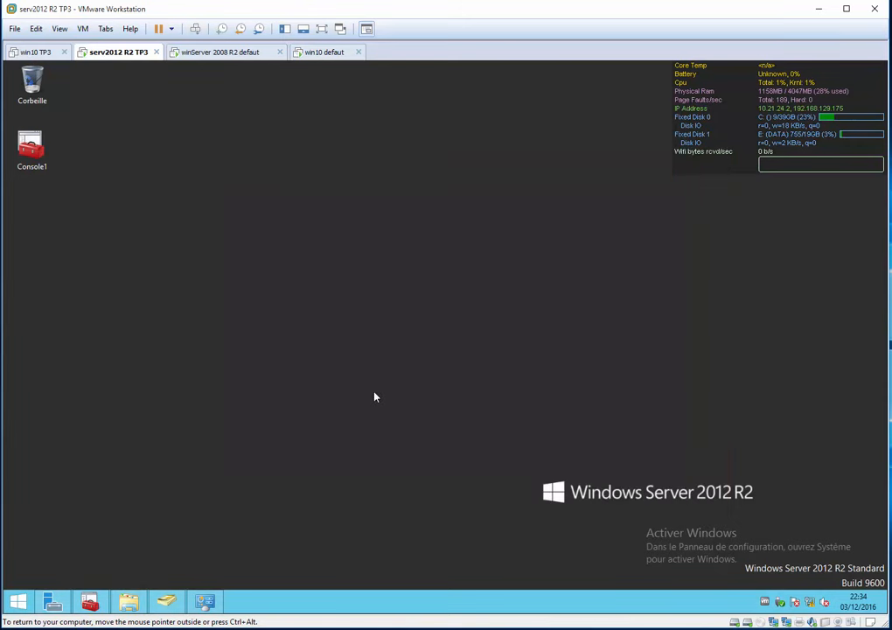
key("super+e")
left_click(238, 228)
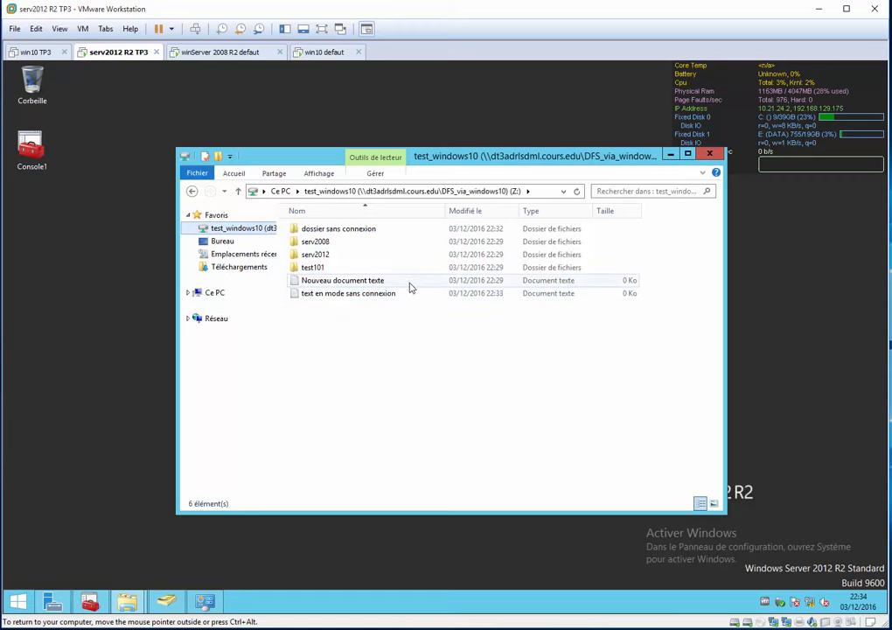
Sort test_windows10 on the winServer 2008 R2 VM by modification date and compare its contents with the serv2012 R2 VM.
left_click(219, 52)
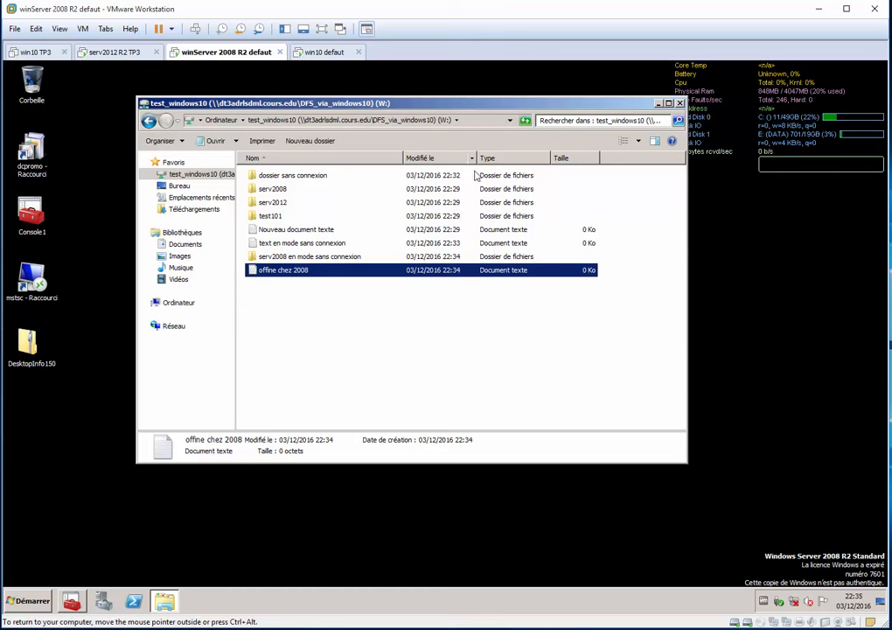
left_click(419, 159)
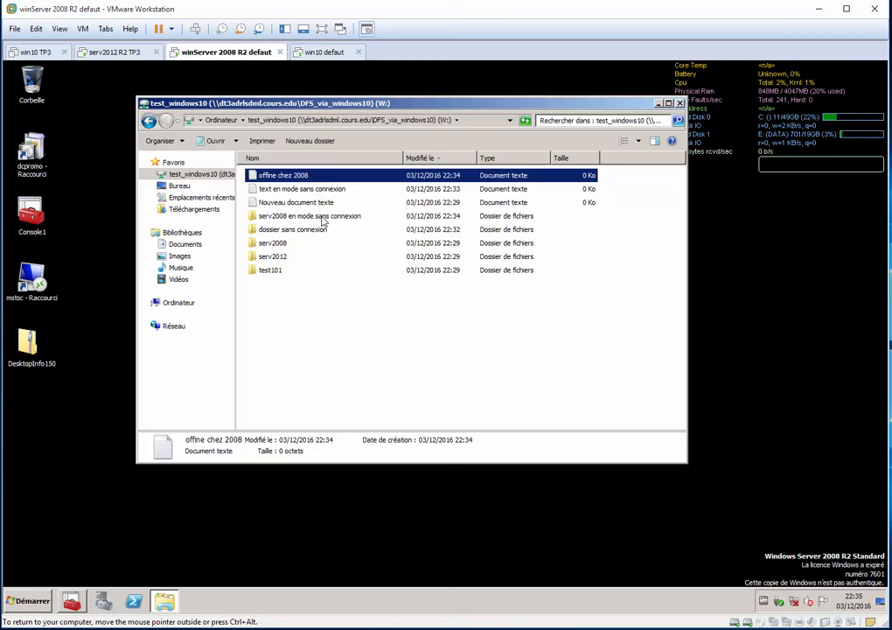
left_click(322, 219)
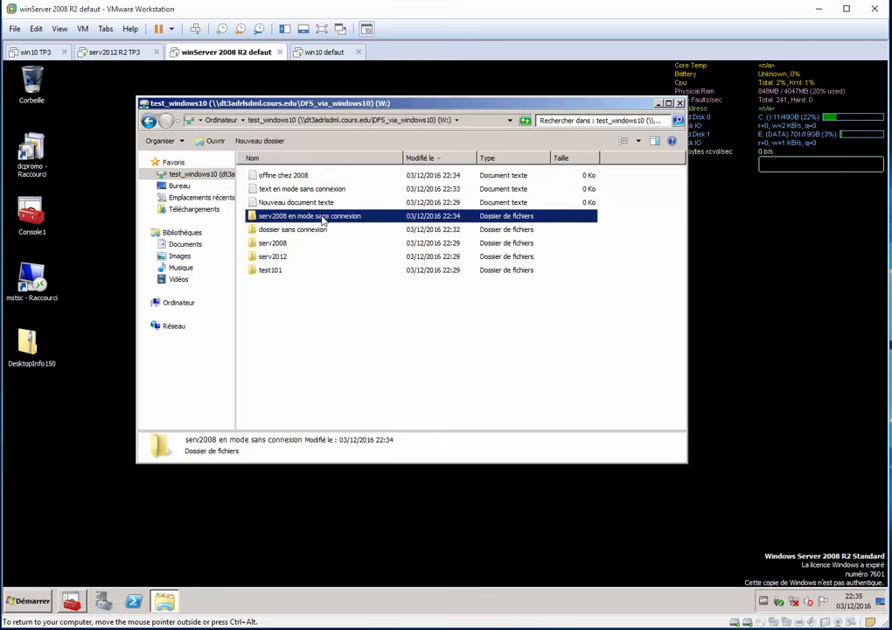
left_click(125, 53)
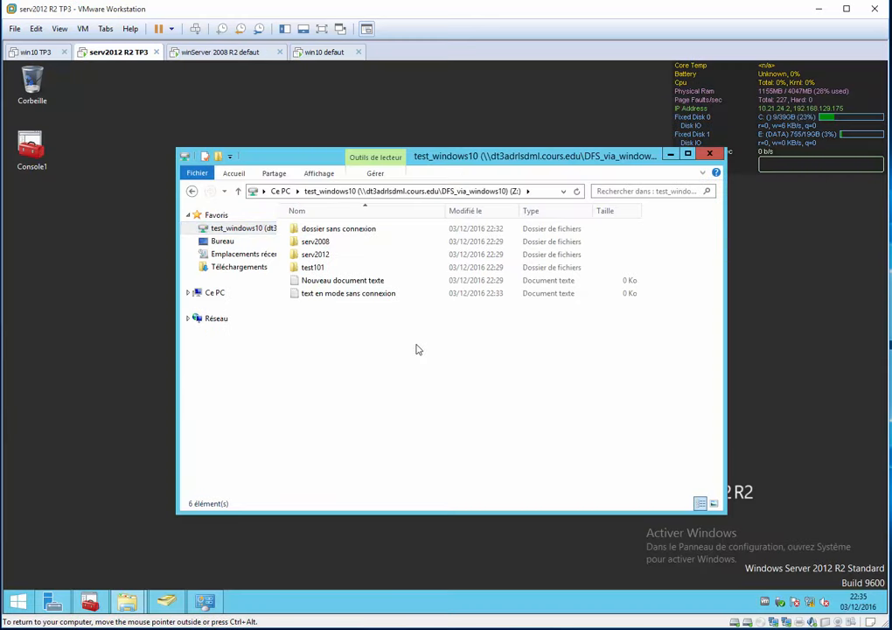
left_click(219, 52)
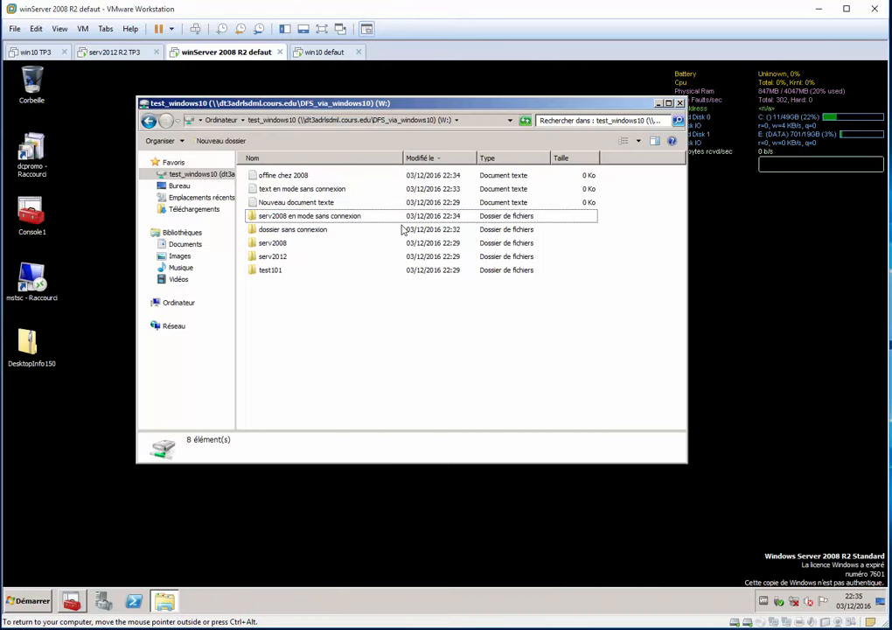
On the win10 defaut VM, show the desktop and run the path \\dt3adrlsdml.cours.edu\DFS_via_windows10\test_windows10.
left_click(326, 51)
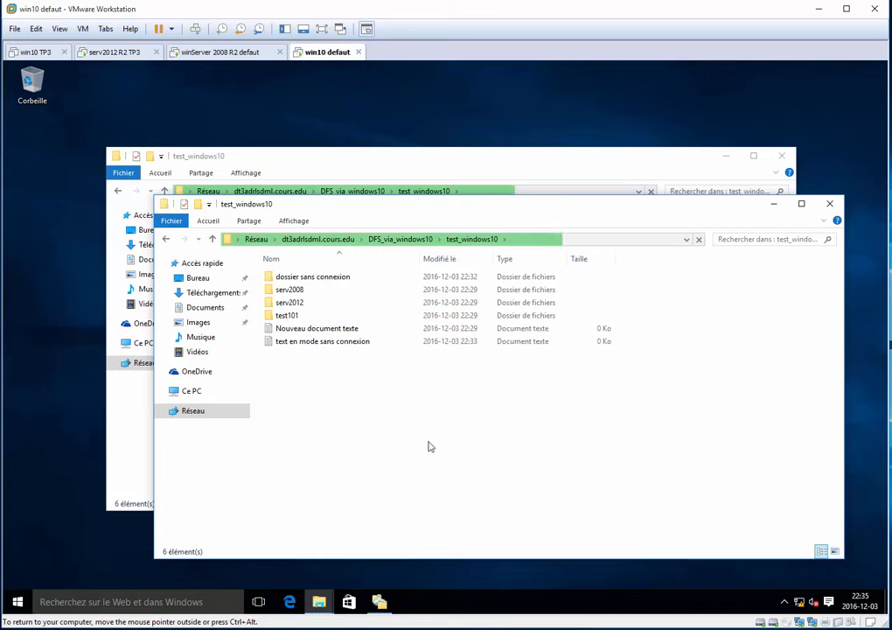
key("super+d")
key("super+r")
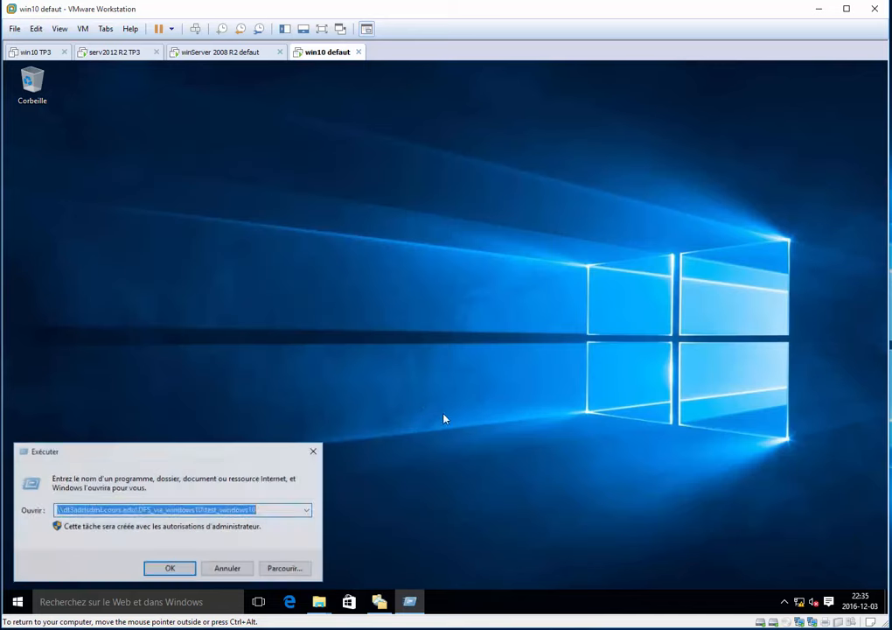
key("Return")
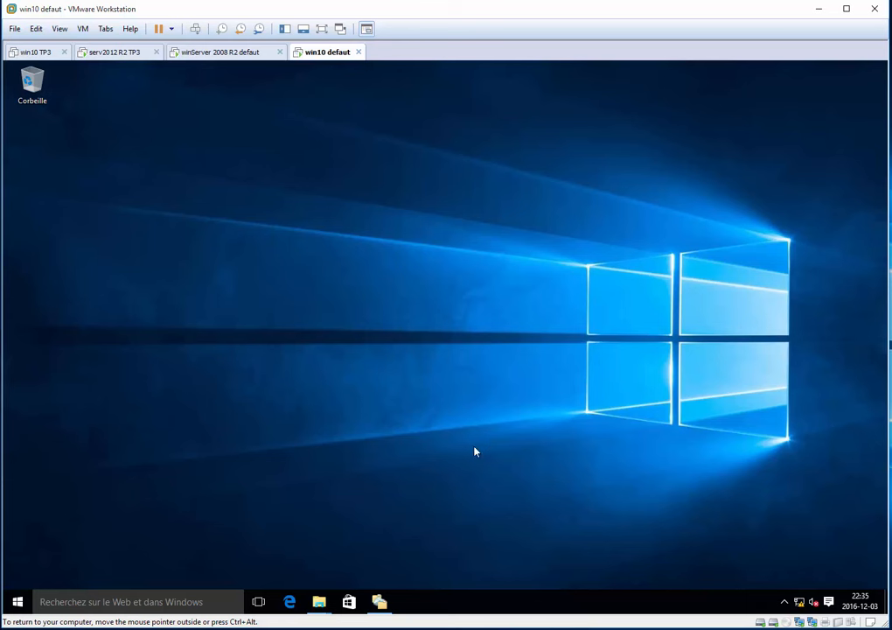
mouse_move(798, 604)
Compare the test_windows10 contents on the winServer 2008 R2 and serv2012 R2 VMs again.
left_click(210, 52)
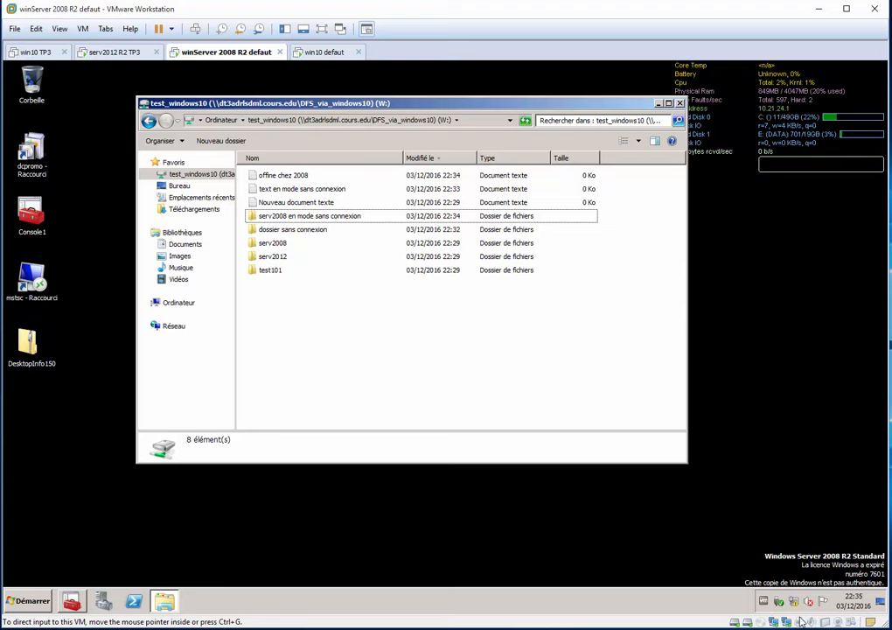
left_click(111, 52)
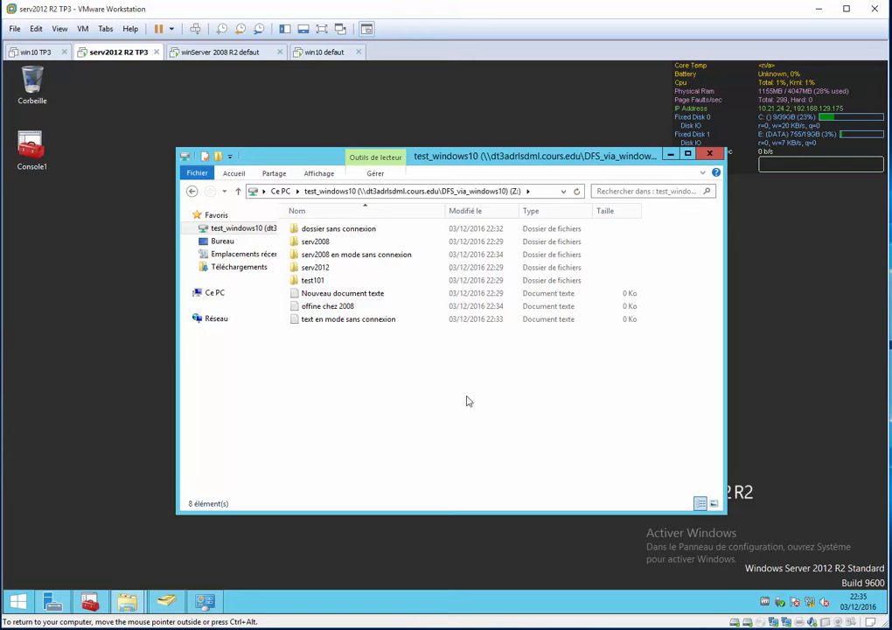
left_click(184, 51)
left_click(103, 53)
Sort the serv2012 R2 listing by modification date, examine the replicated 2008 document and folder, and check the same contents on win10 defaut.
left_click(480, 210)
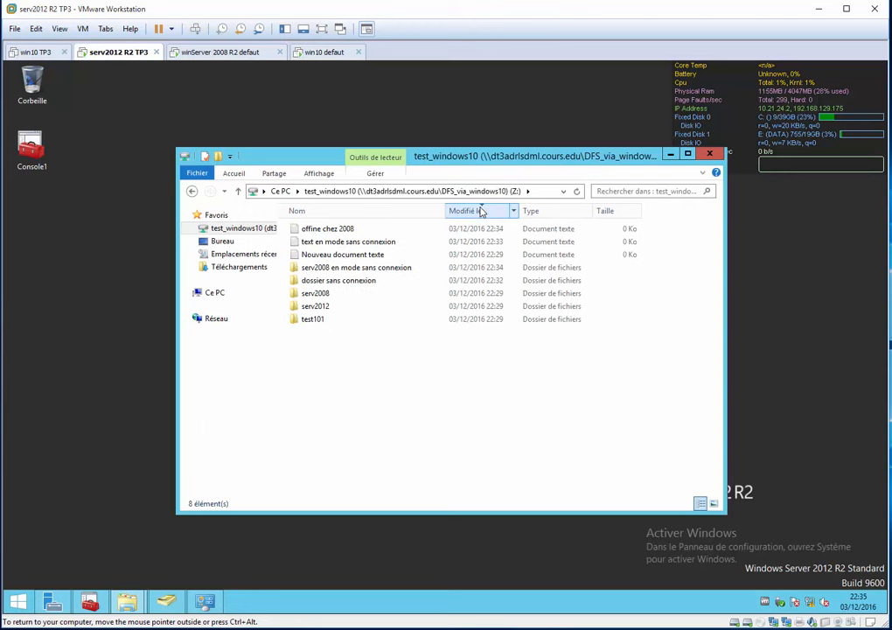
left_click(376, 230)
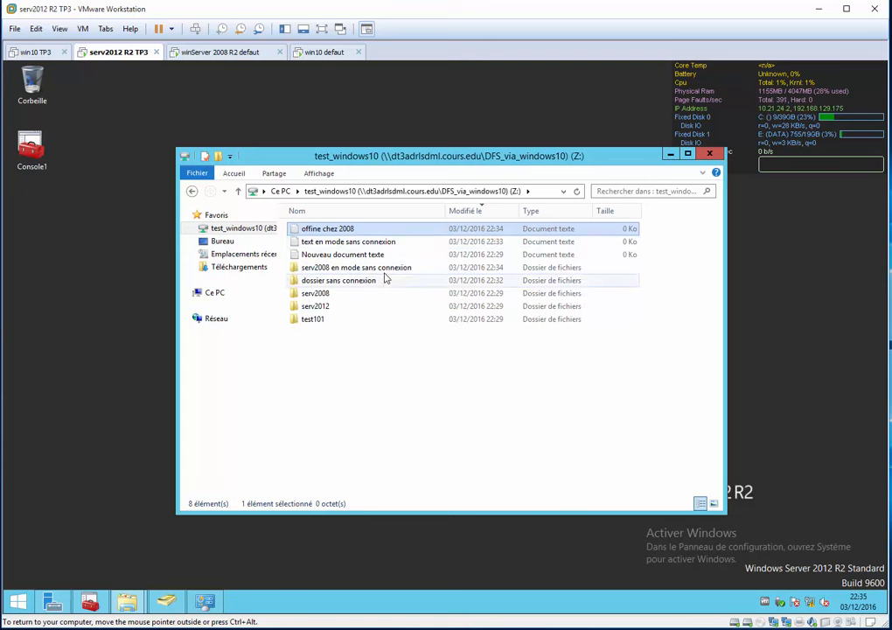
left_click(385, 268)
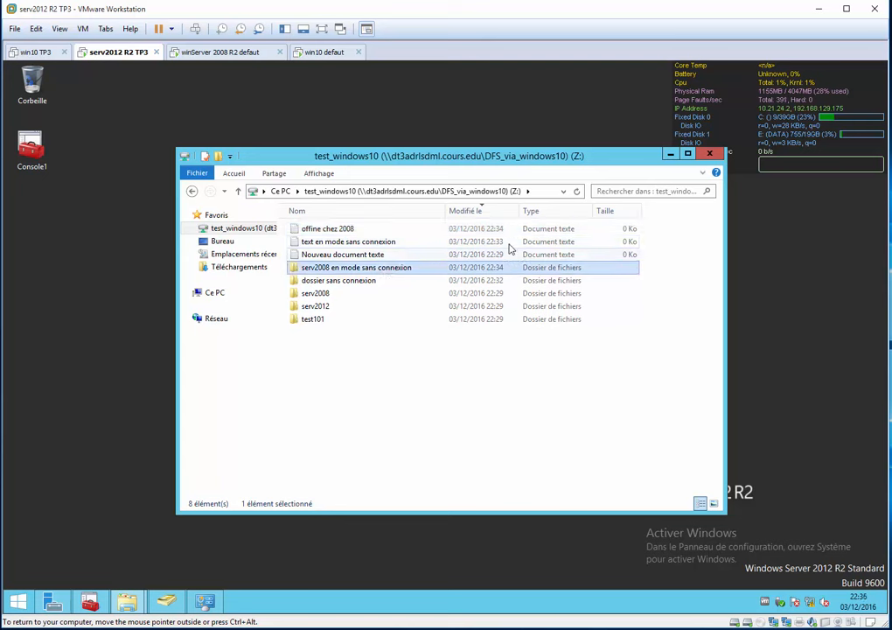
left_click(538, 420)
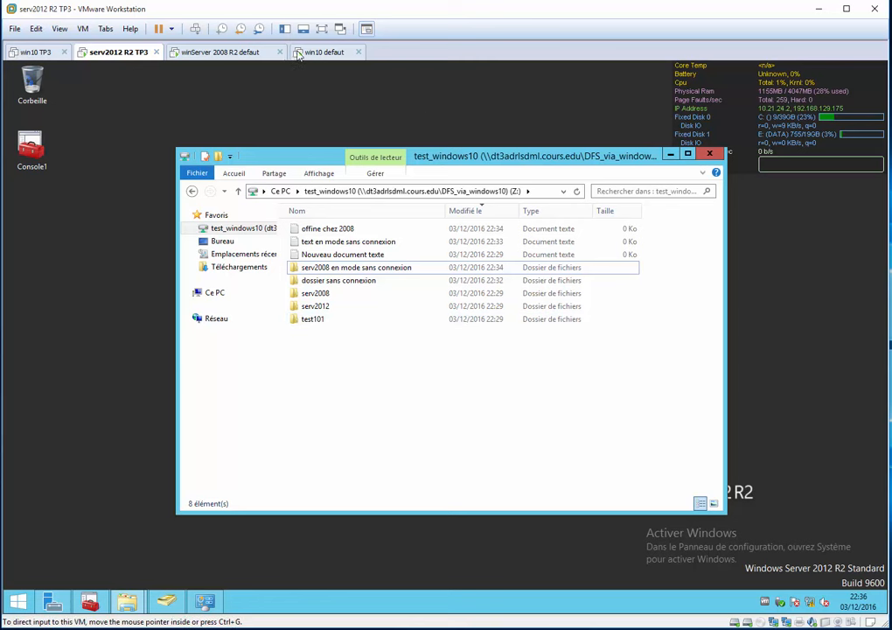
left_click(323, 53)
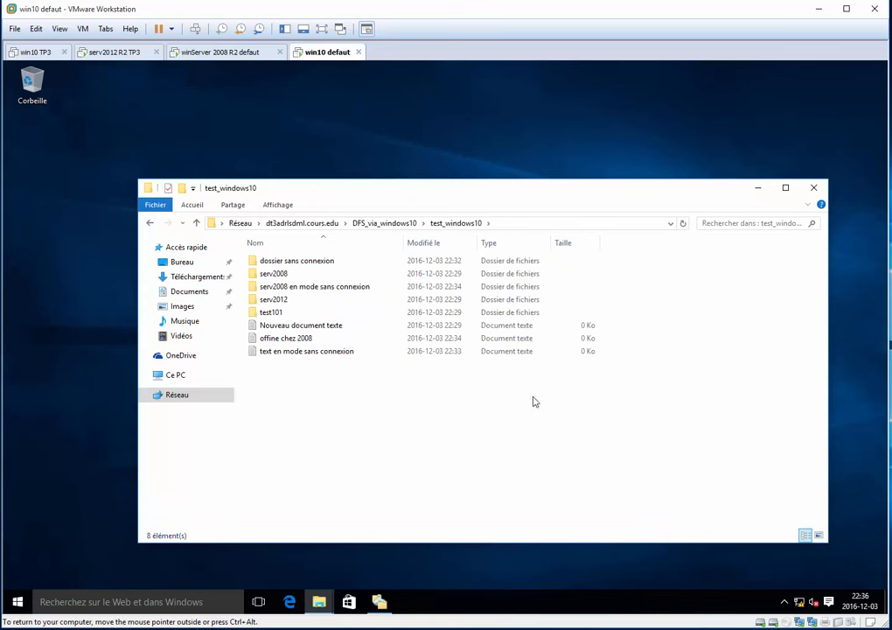